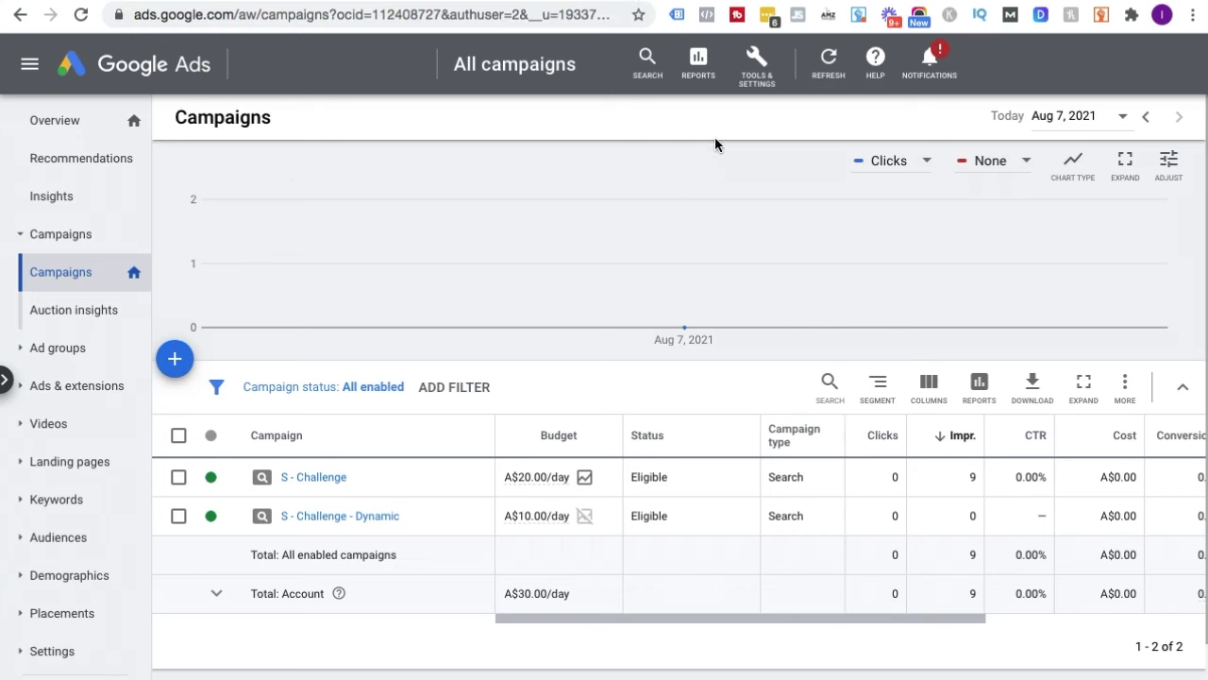
{"action": "left_click", "coordinate": [759, 73]}
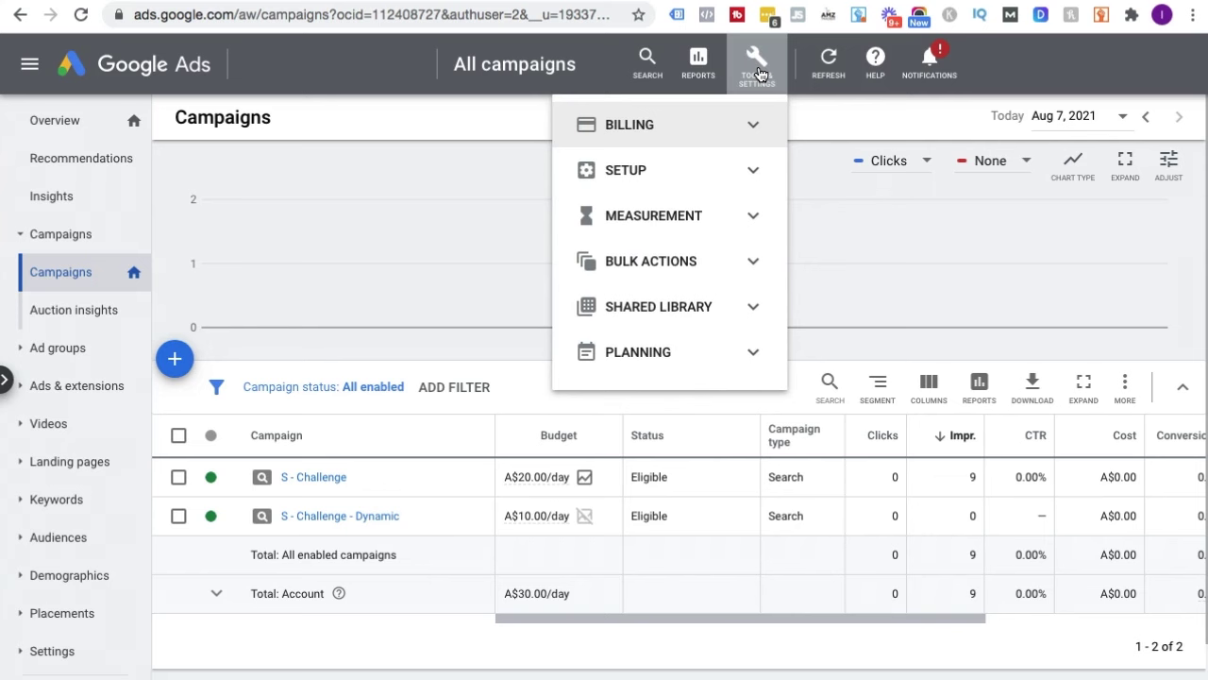
{"action": "left_click", "coordinate": [663, 219]}
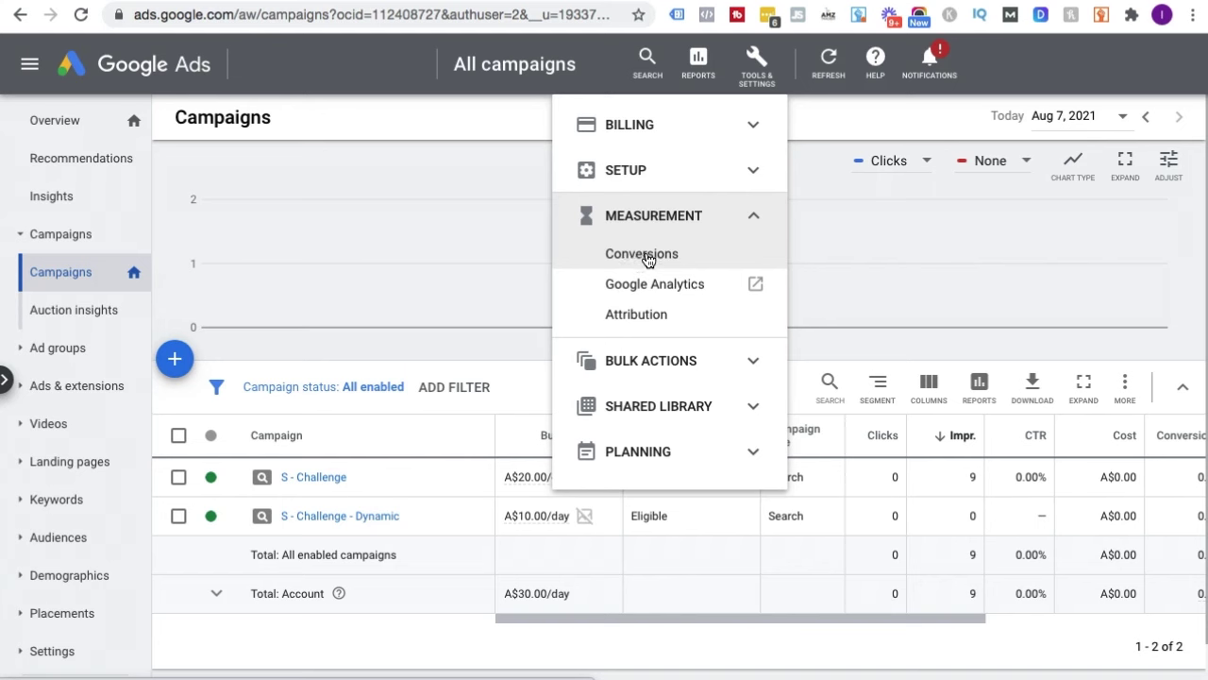
{"action": "left_click", "coordinate": [498, 130]}
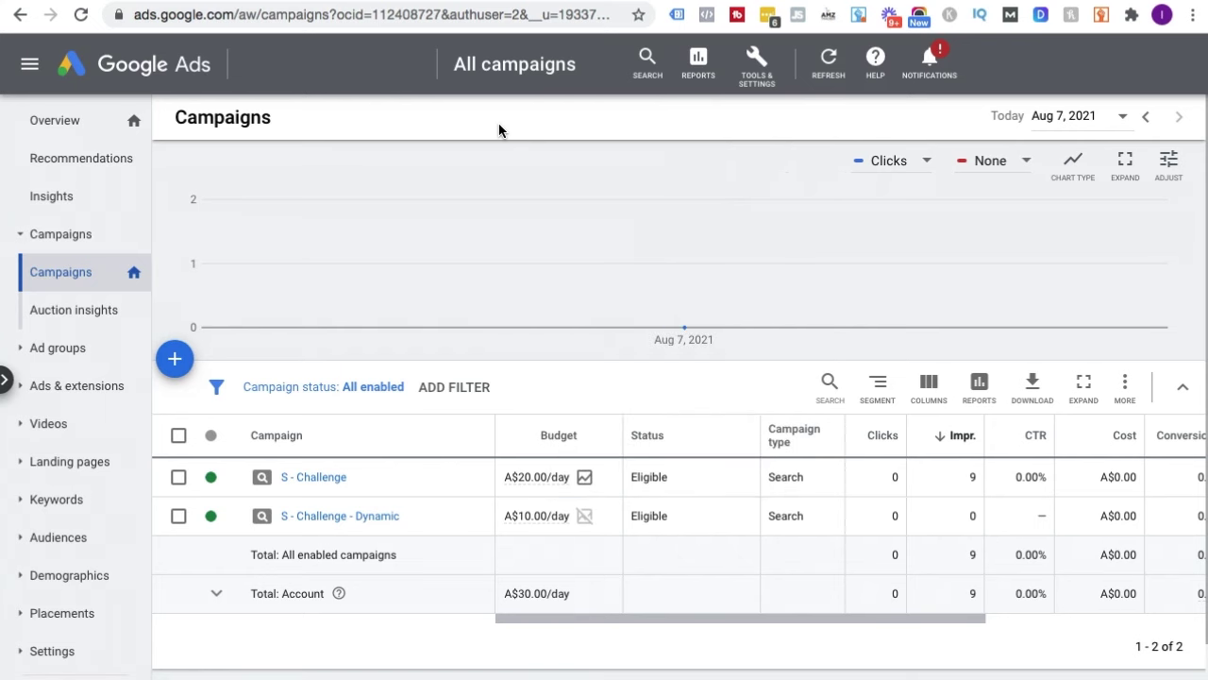
- Start a new Search campaign without a goal's guidance, discarding the saved campaign draft
{"action": "left_click", "coordinate": [176, 364]}
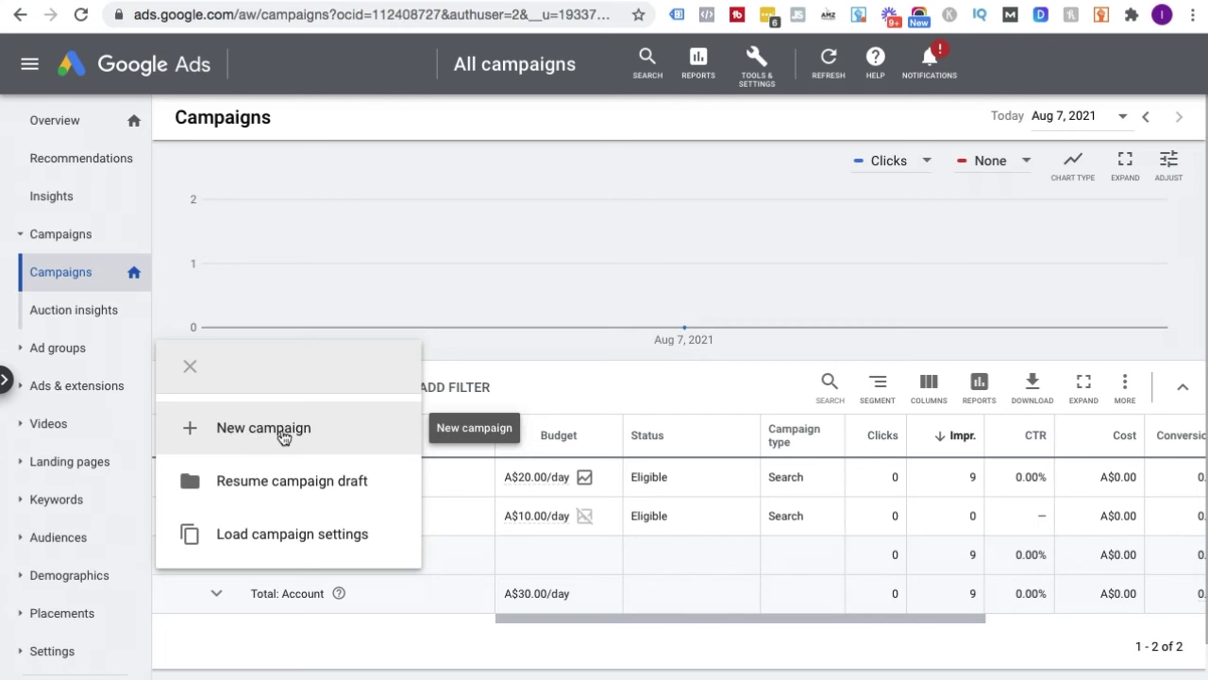
{"action": "left_click", "coordinate": [237, 437]}
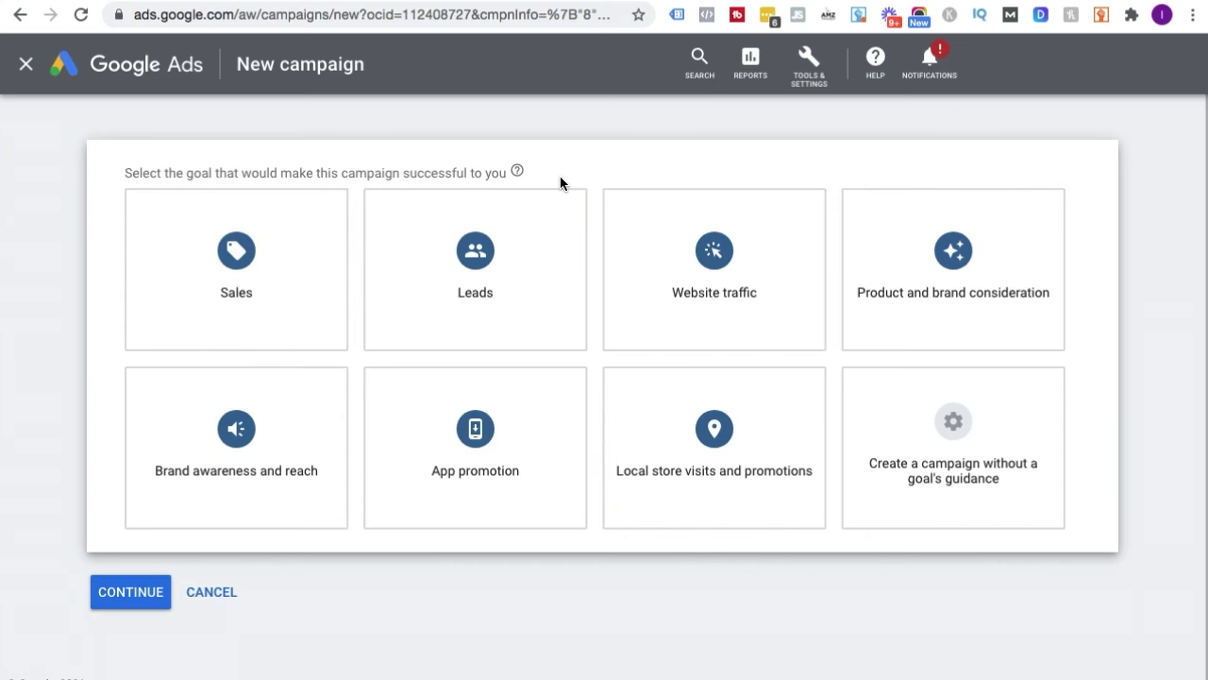
{"action": "mouse_move", "coordinate": [995, 488]}
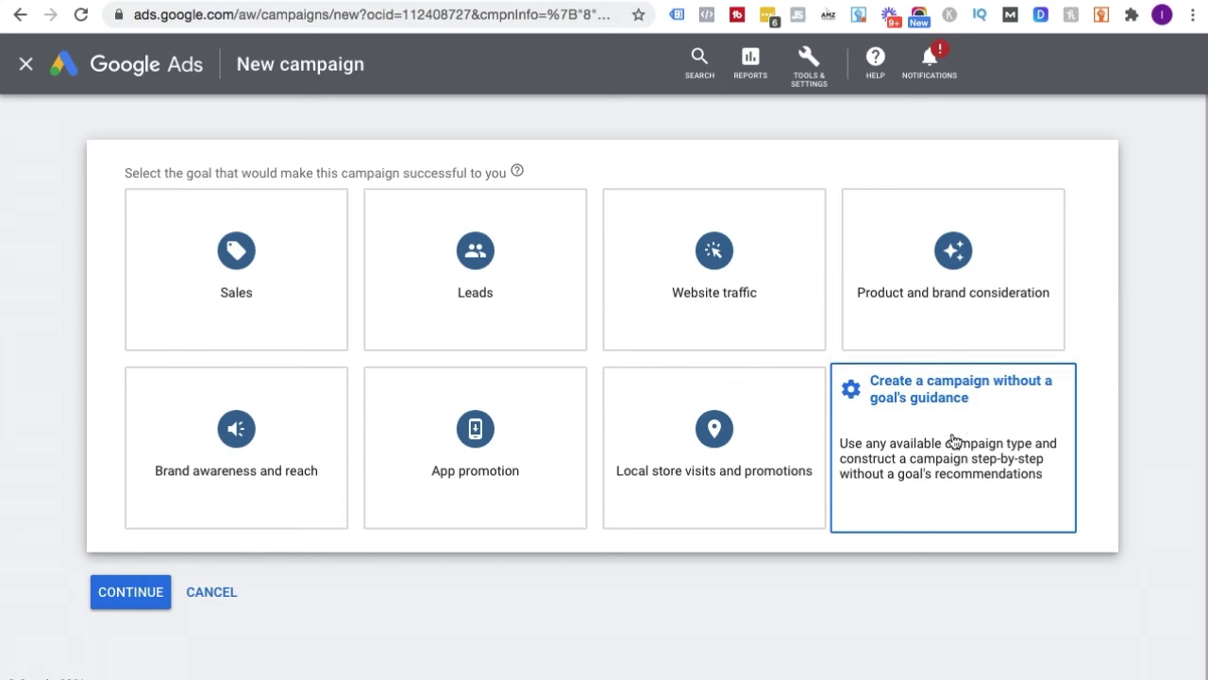
{"action": "left_click", "coordinate": [946, 464]}
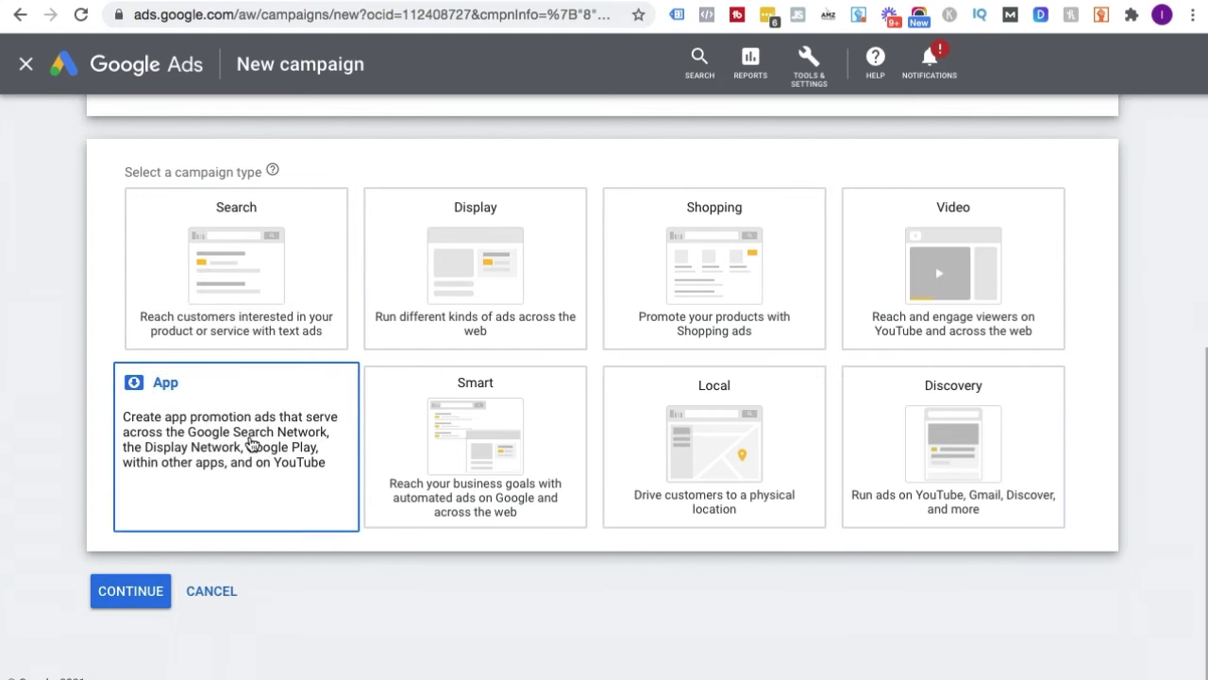
{"action": "left_click", "coordinate": [188, 238]}
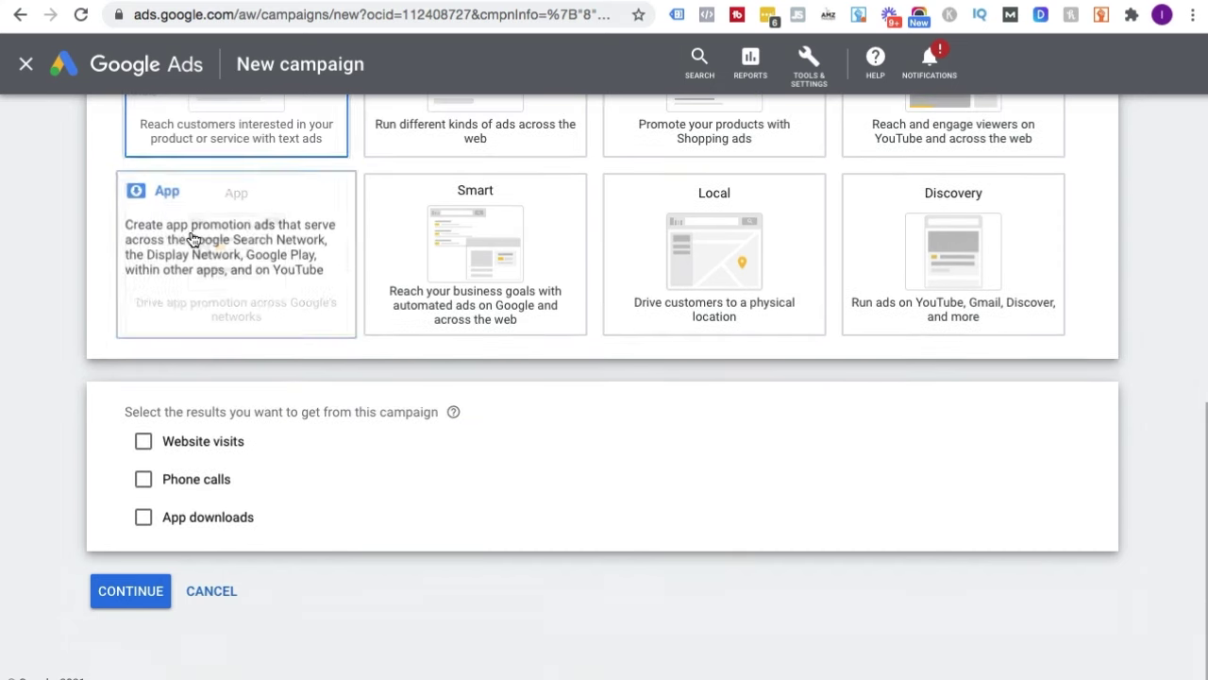
{"action": "left_click", "coordinate": [132, 592]}
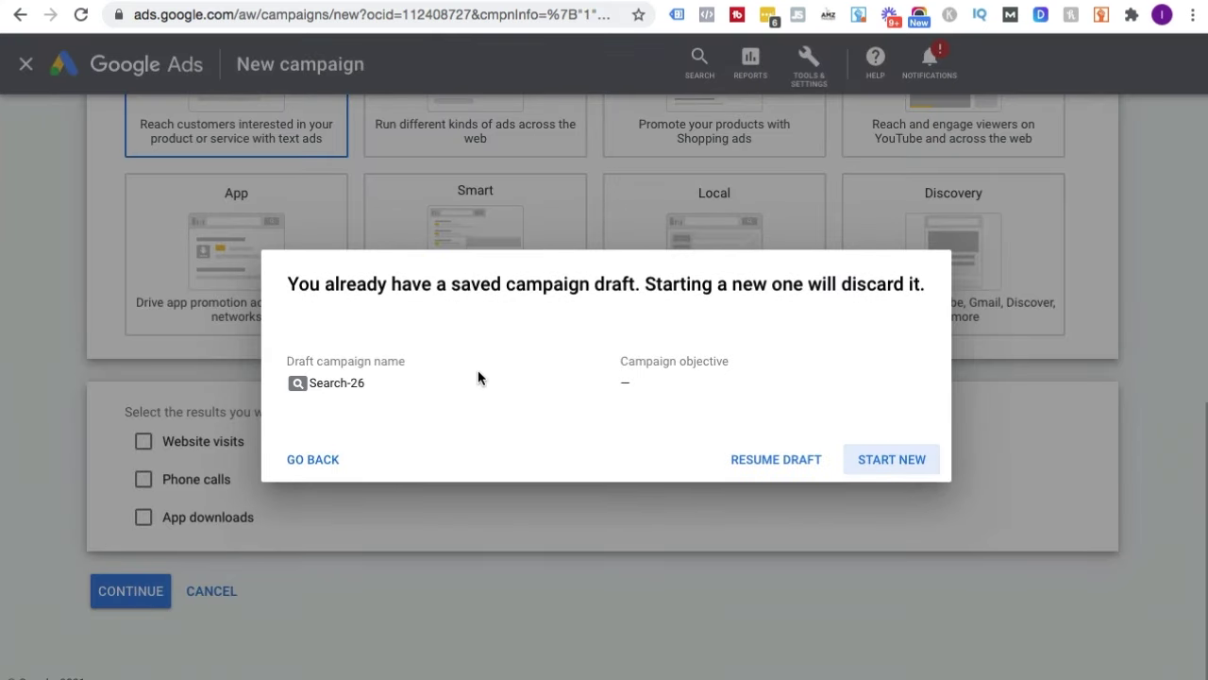
{"action": "left_click", "coordinate": [893, 457]}
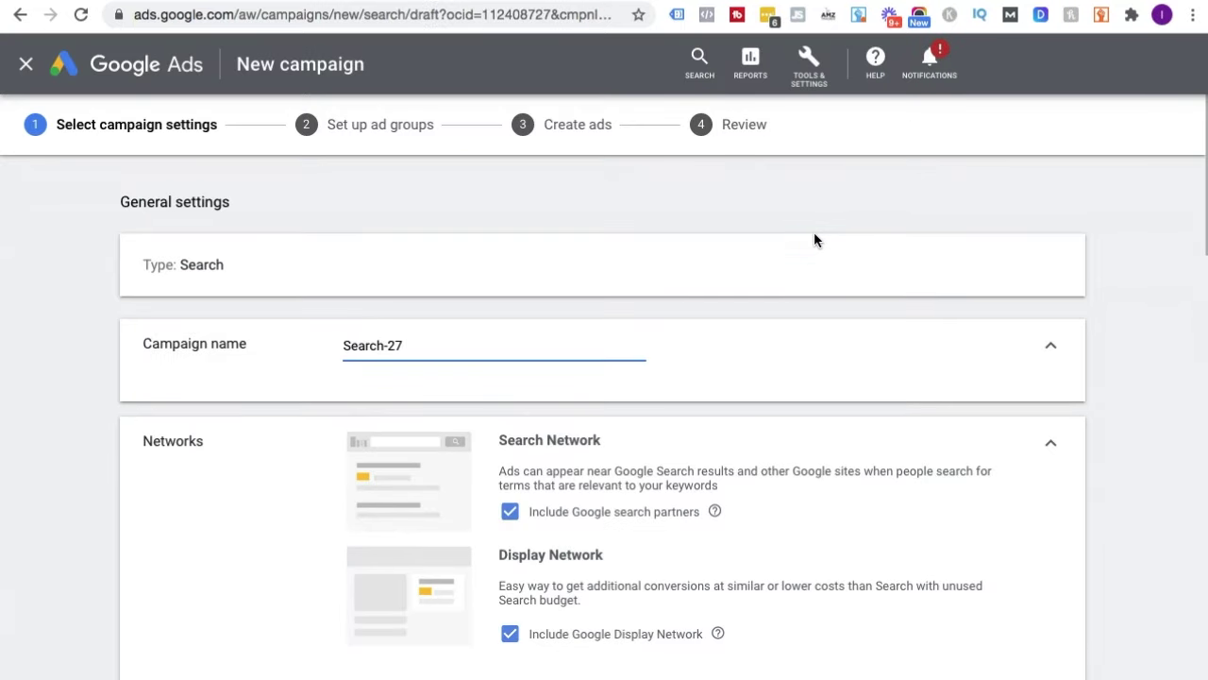
- Name the campaign "S - Google Retargeting"
{"action": "left_click_drag", "start_coordinate": [404, 342], "coordinate": [299, 345]}
{"action": "type", "text": "S - Sera"}
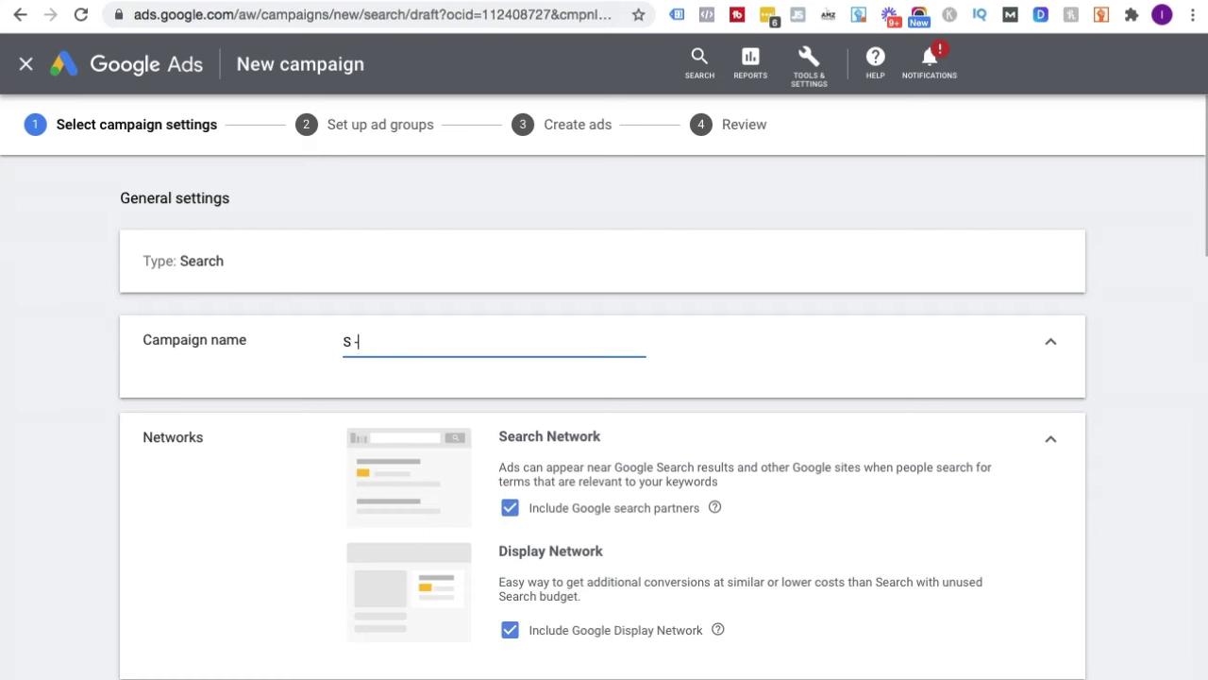
{"action": "key", "text": "BackSpace"}
{"action": "key", "text": "BackSpace"}
{"action": "key", "text": "BackSpace"}
{"action": "key", "text": "BackSpace"}
{"action": "type", "text": "Google Retargeting"}
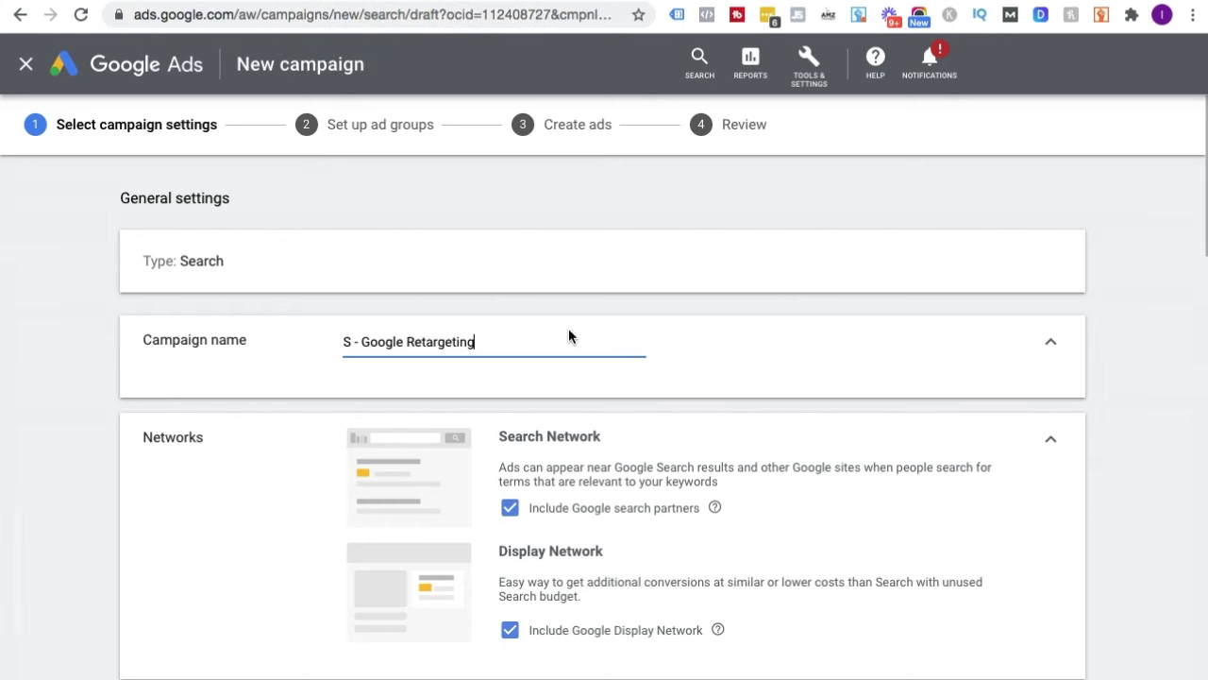
- Exclude the Google Display Network and the Google search partners from the campaign's networks
{"action": "scroll", "coordinate": [672, 330], "scroll_direction": "down", "scroll_amount": 1}
{"action": "scroll", "coordinate": [672, 330], "scroll_direction": "down", "scroll_amount": 2}
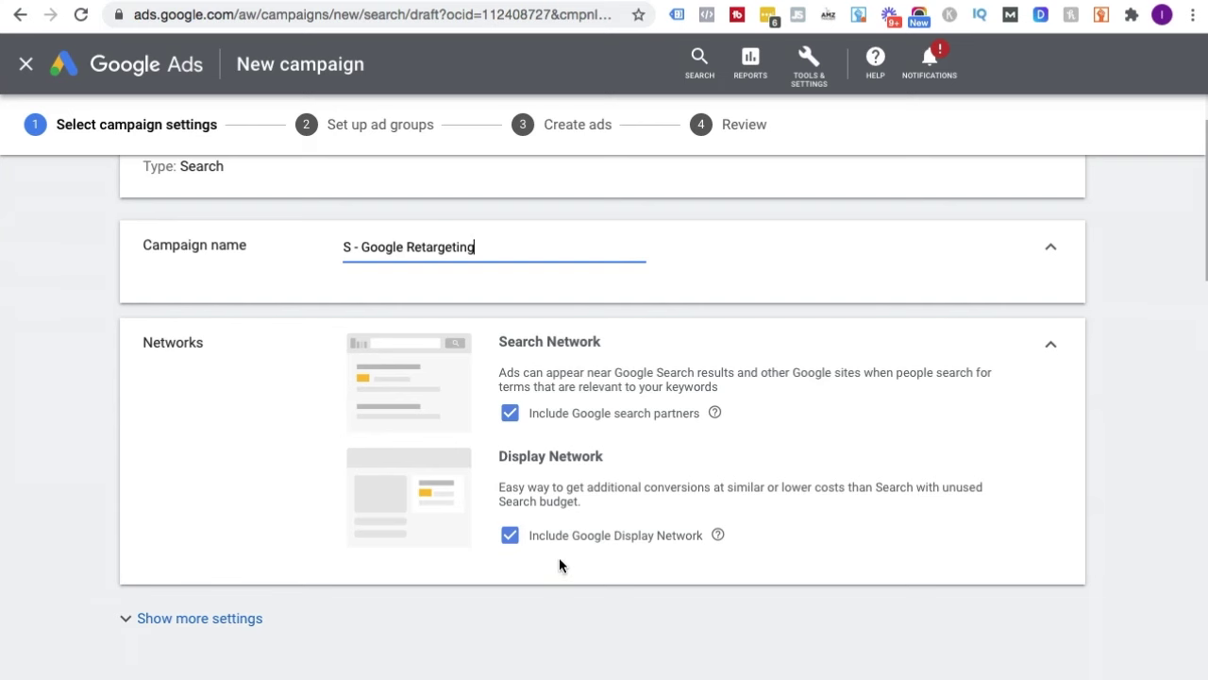
{"action": "left_click", "coordinate": [510, 537]}
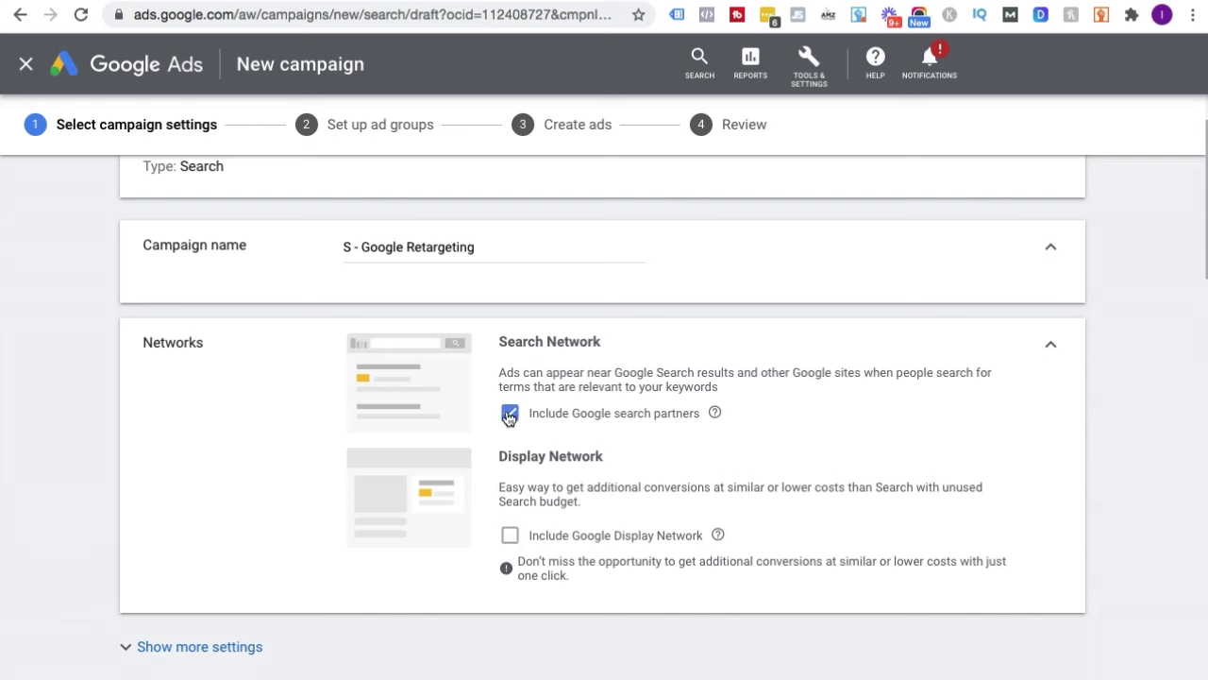
{"action": "mouse_move", "coordinate": [716, 418]}
{"action": "left_click", "coordinate": [509, 417]}
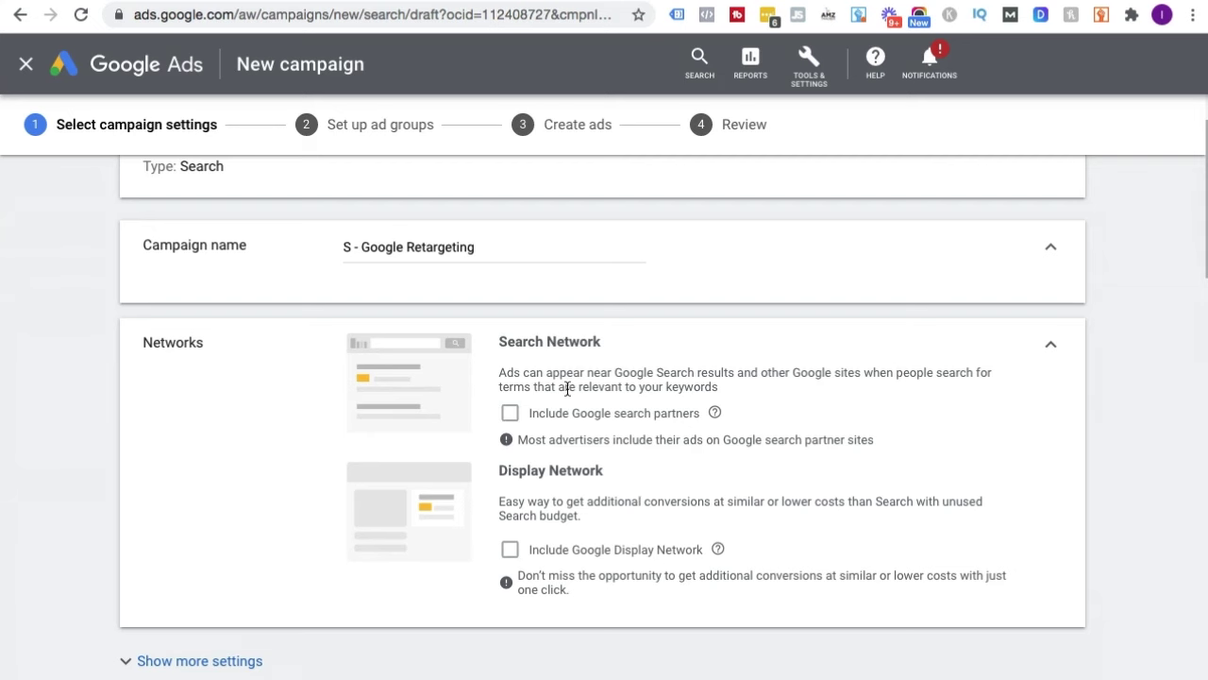
- Expand the additional campaign settings and open the ad schedule for editing
{"action": "scroll", "coordinate": [567, 392], "scroll_direction": "down", "scroll_amount": 1}
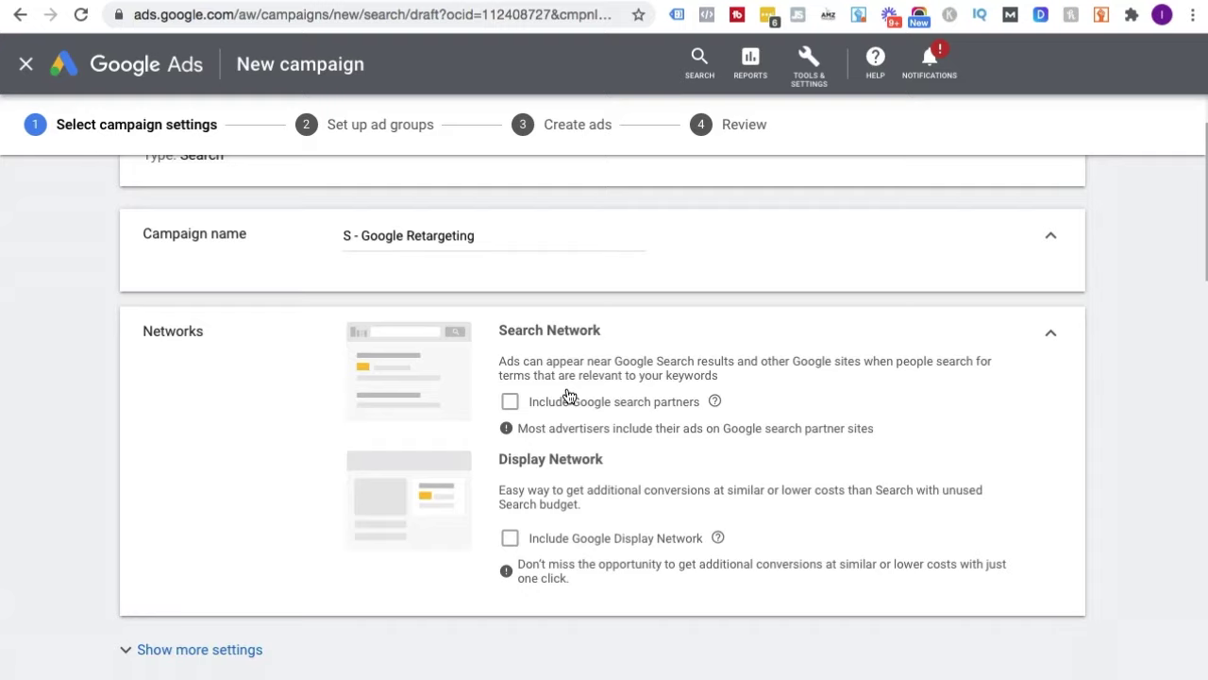
{"action": "scroll", "coordinate": [567, 394], "scroll_direction": "down", "scroll_amount": 3}
{"action": "left_click", "coordinate": [195, 479]}
{"action": "scroll", "coordinate": [196, 484], "scroll_direction": "down", "scroll_amount": 1}
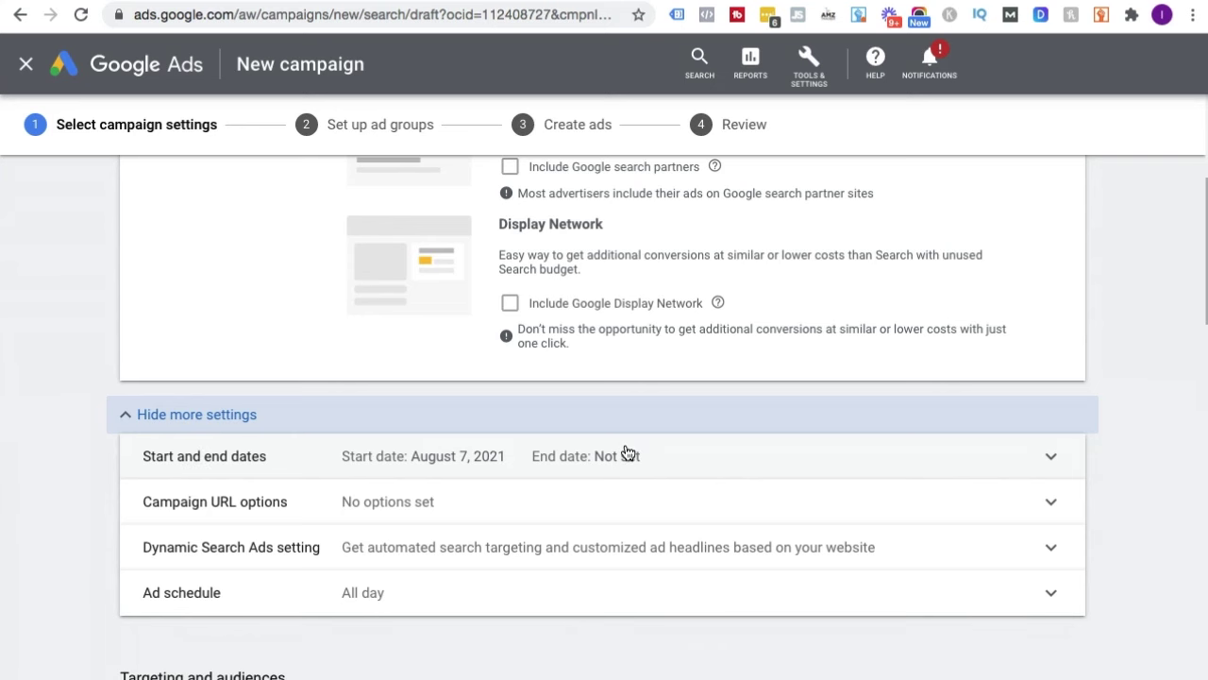
{"action": "scroll", "coordinate": [627, 453], "scroll_direction": "down", "scroll_amount": 1}
{"action": "scroll", "coordinate": [627, 453], "scroll_direction": "down", "scroll_amount": 2}
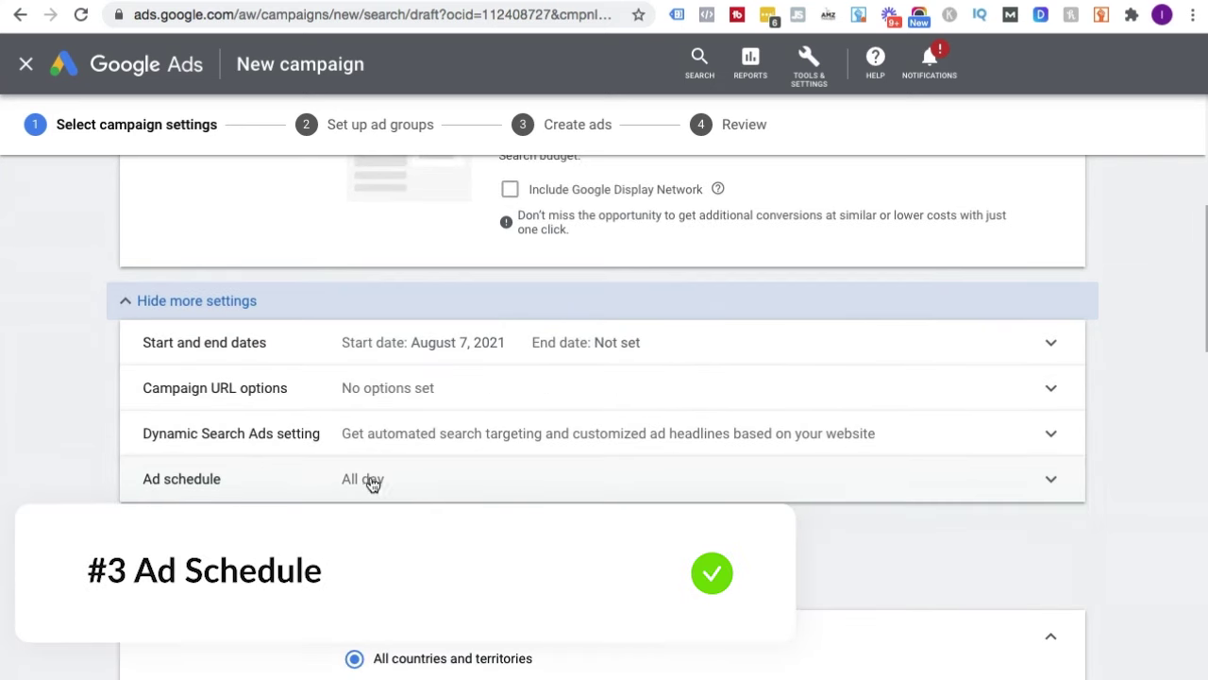
{"action": "left_click", "coordinate": [415, 484]}
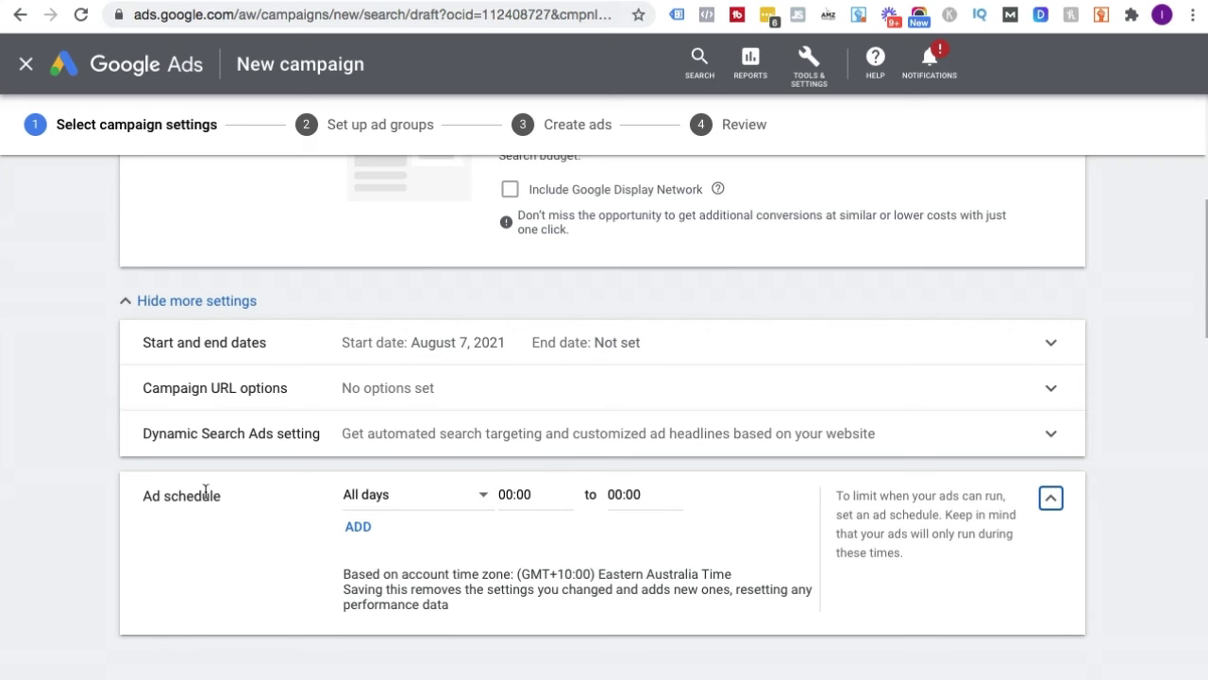
{"action": "left_click_drag", "start_coordinate": [224, 497], "coordinate": [143, 496]}
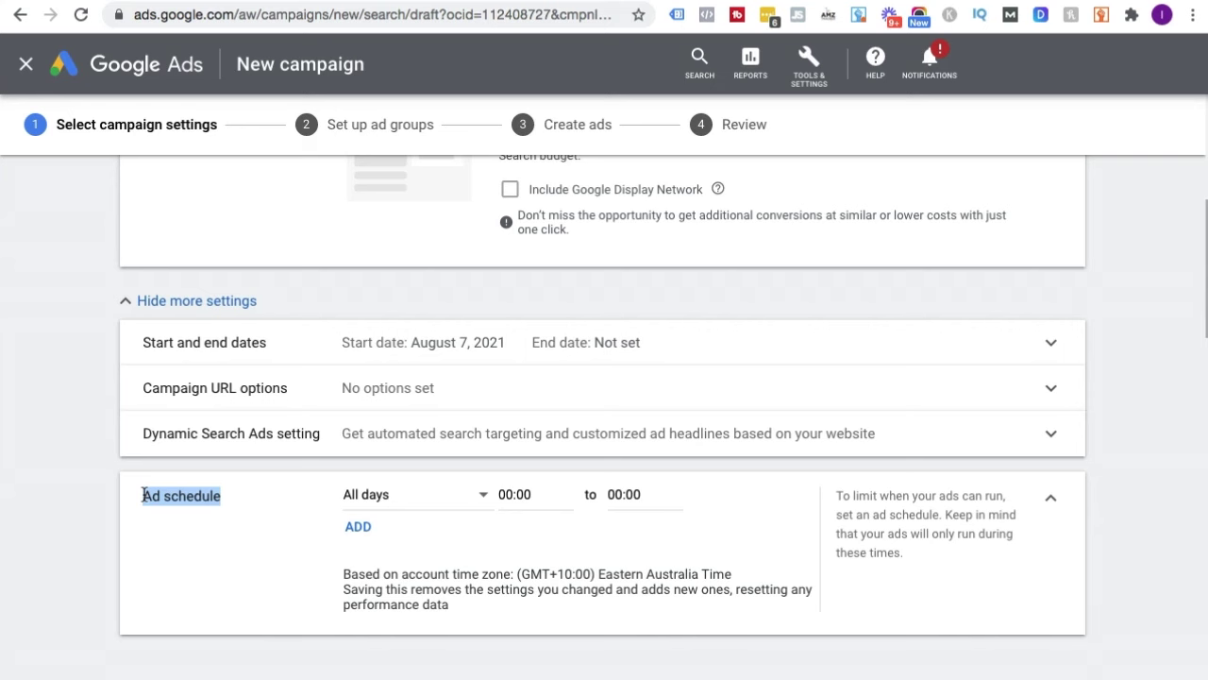
{"action": "left_click", "coordinate": [147, 496]}
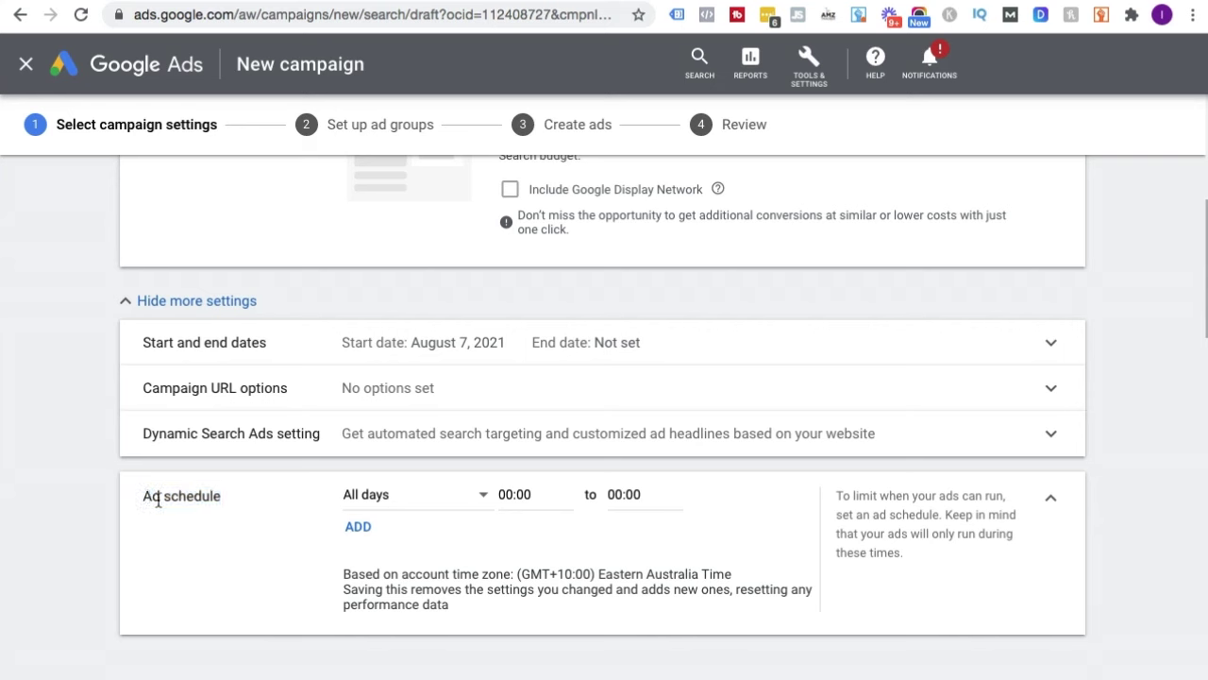
- Try an ad schedule of Mondays - Fridays from 09:00 to 19:00
{"action": "left_click", "coordinate": [432, 499]}
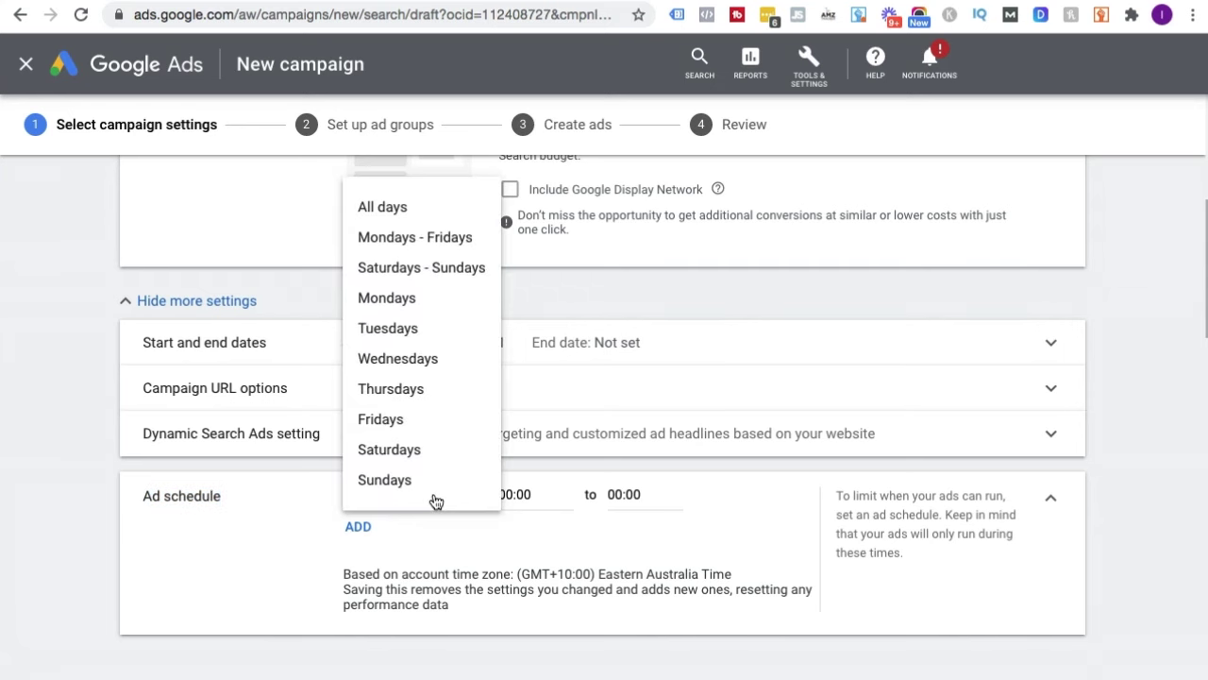
{"action": "left_click", "coordinate": [401, 248]}
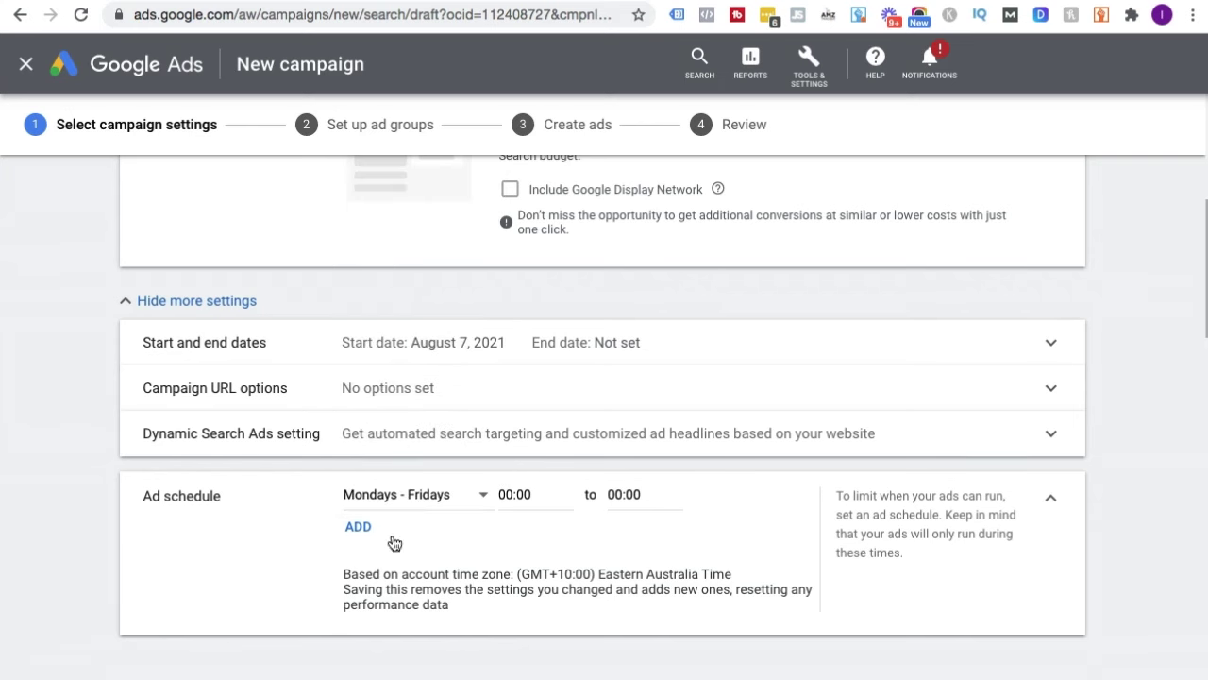
{"action": "left_click", "coordinate": [507, 495]}
{"action": "scroll", "coordinate": [515, 387], "scroll_direction": "down", "scroll_amount": 9}
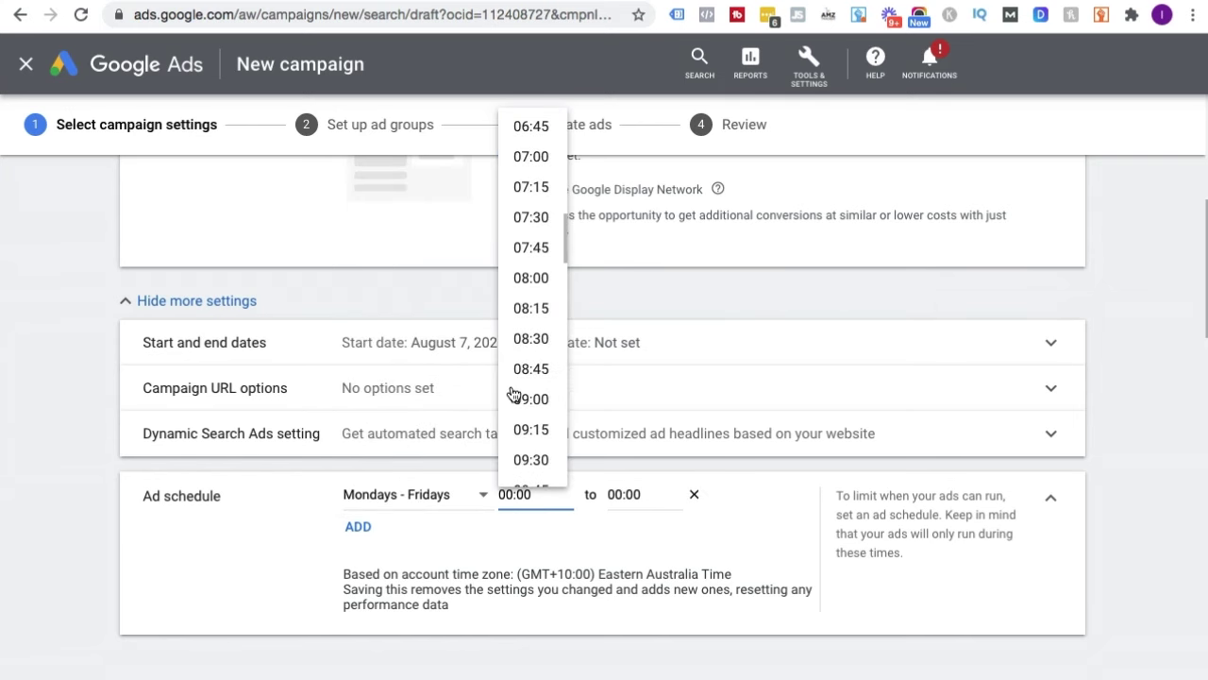
{"action": "left_click", "coordinate": [517, 379]}
{"action": "left_click", "coordinate": [623, 494]}
{"action": "scroll", "coordinate": [647, 442], "scroll_direction": "down", "scroll_amount": 4}
{"action": "scroll", "coordinate": [650, 441], "scroll_direction": "down", "scroll_amount": 20}
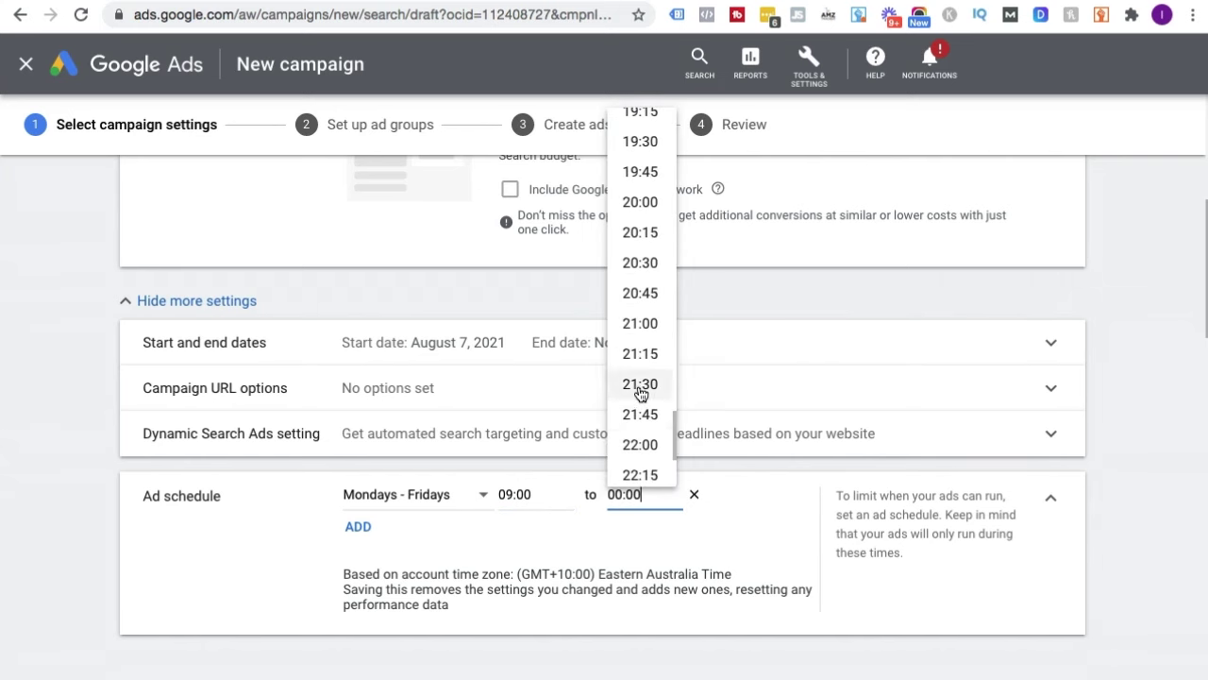
{"action": "scroll", "coordinate": [647, 271], "scroll_direction": "up", "scroll_amount": 1}
{"action": "left_click", "coordinate": [625, 143]}
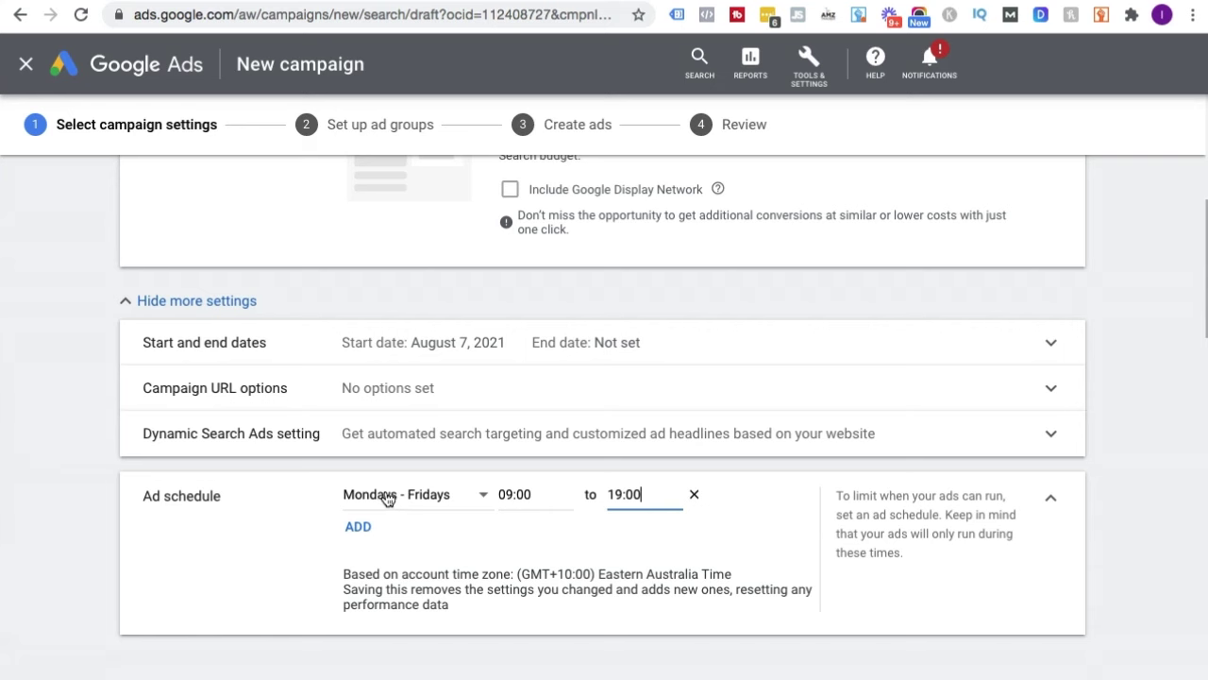
- Glance at the teachtraffic.com/challenge landing page, return to the campaign settings and remove the Mondays - Fridays ad schedule
{"action": "left_click", "coordinate": [407, 1]}
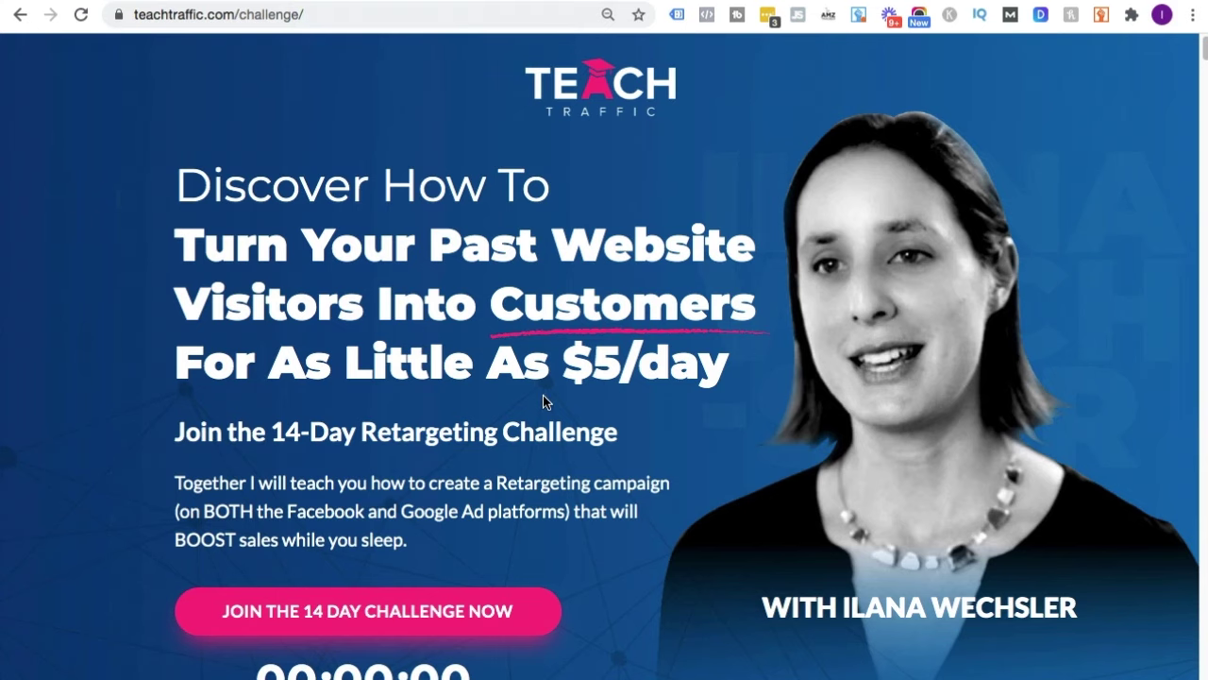
{"action": "left_click", "coordinate": [205, 1]}
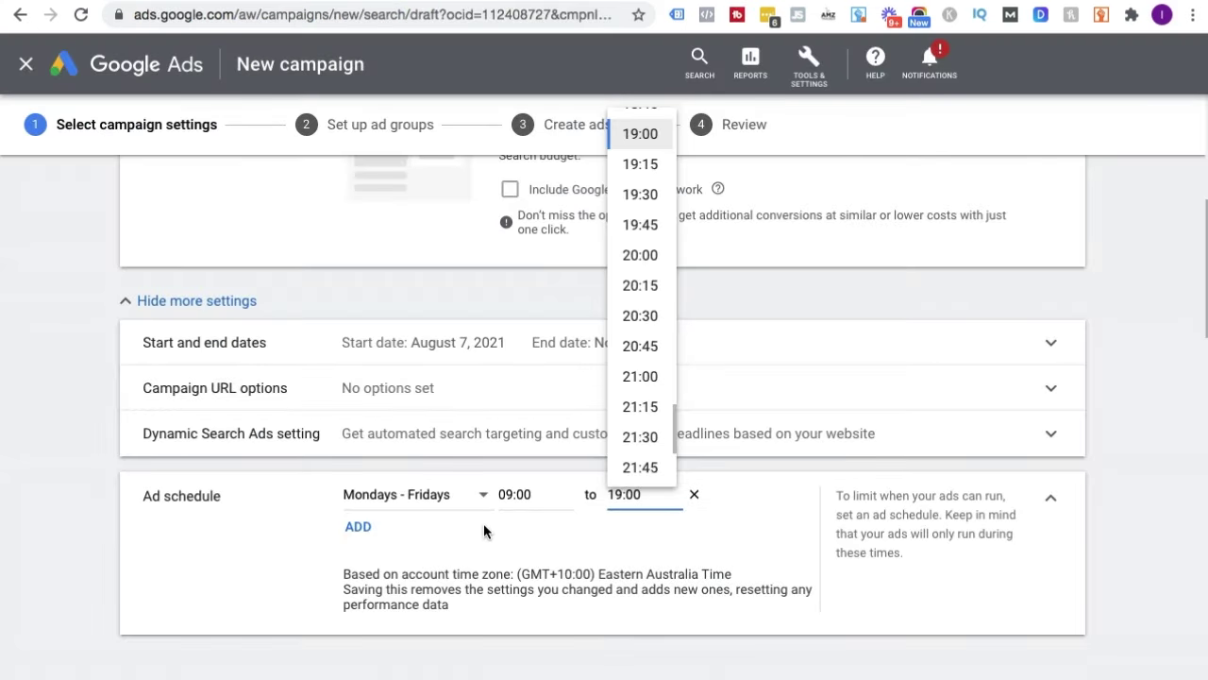
{"action": "left_click", "coordinate": [689, 495]}
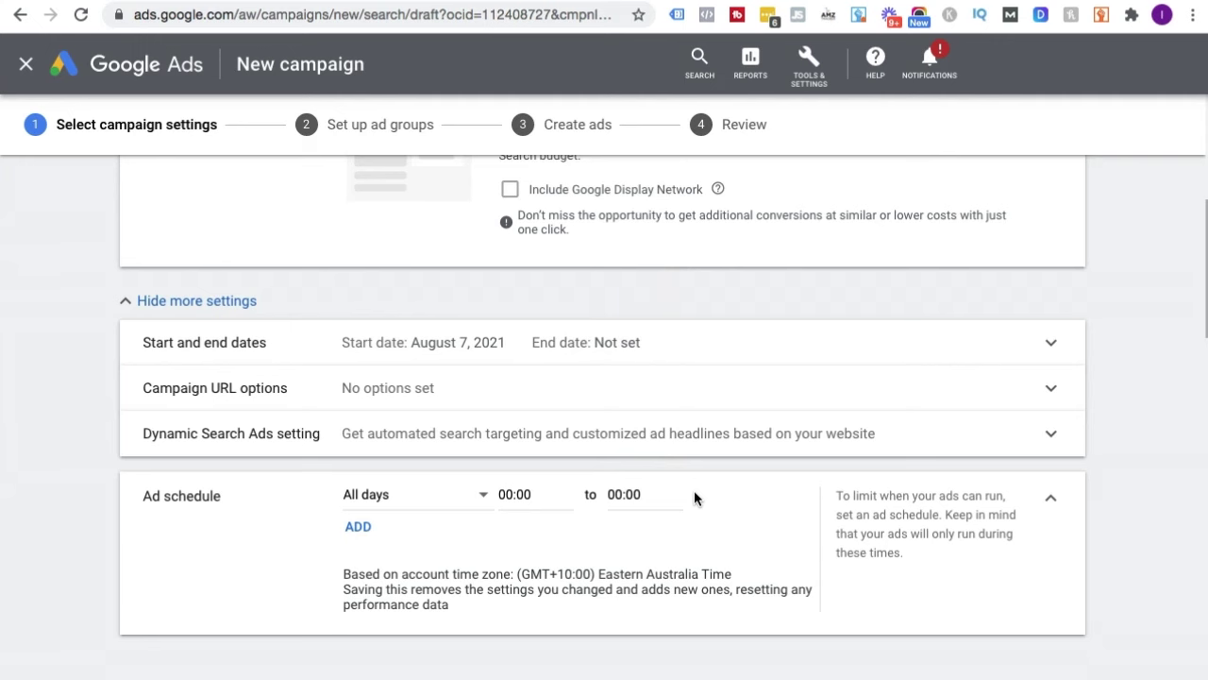
- Set the campaign's targeted location to the United States instead of all countries and territories
{"action": "scroll", "coordinate": [302, 526], "scroll_direction": "down", "scroll_amount": 1}
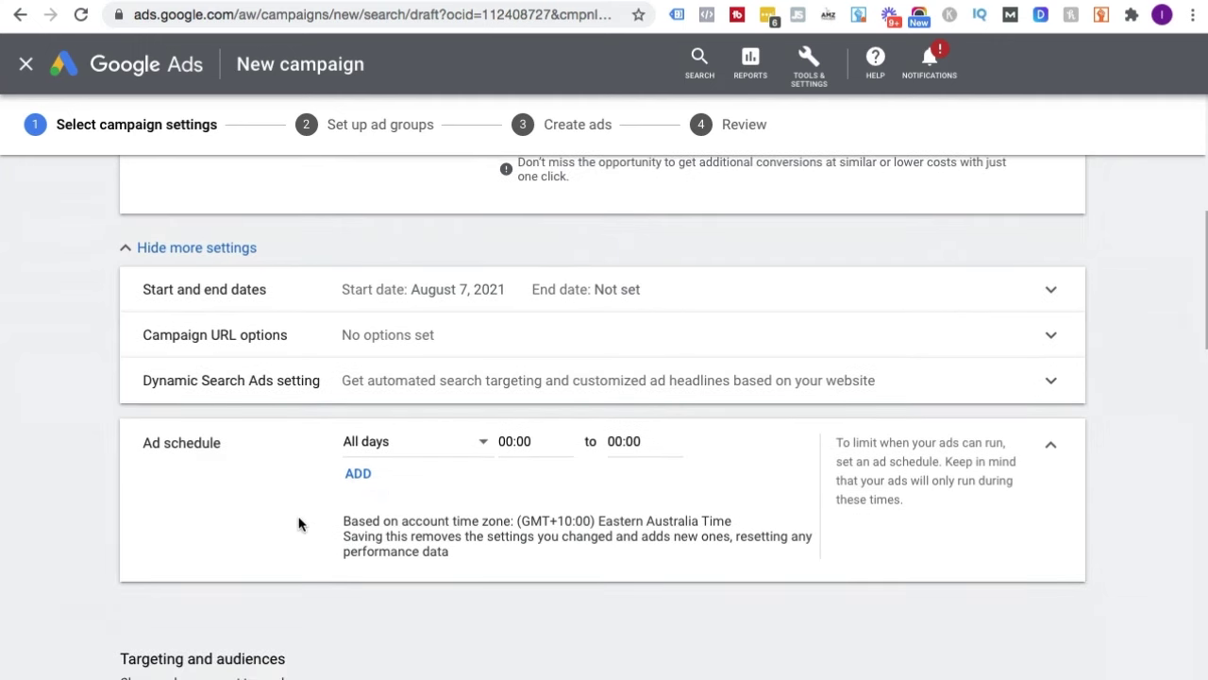
{"action": "scroll", "coordinate": [296, 515], "scroll_direction": "down", "scroll_amount": 2}
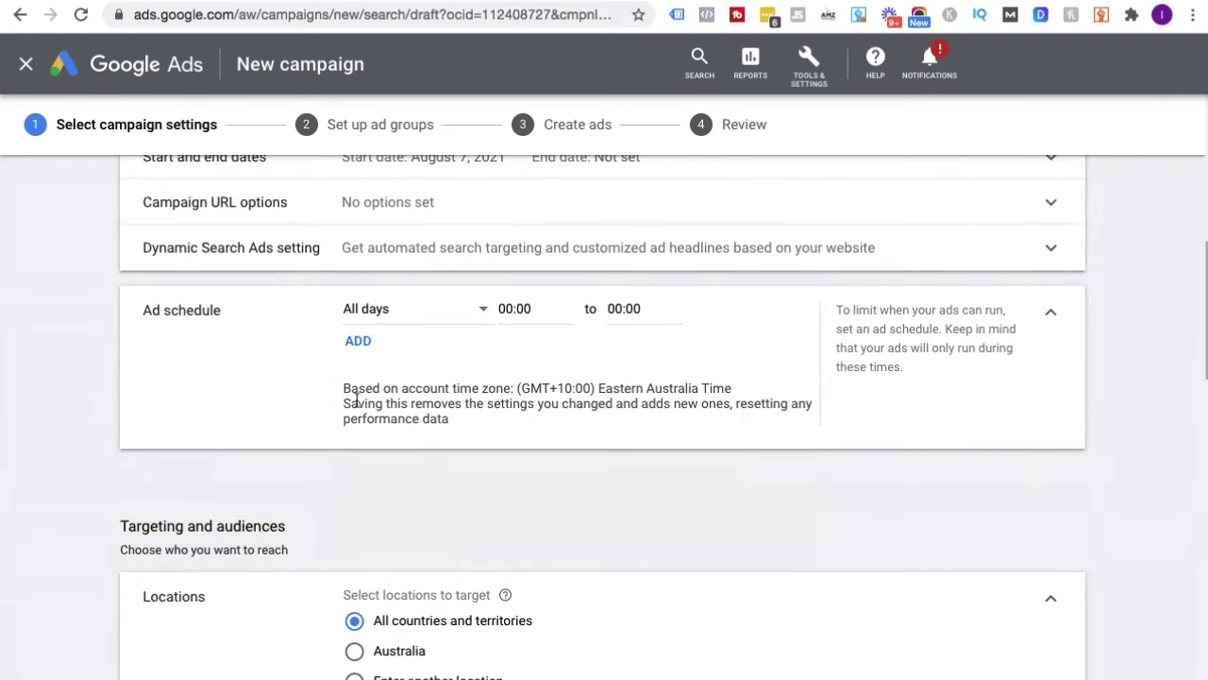
{"action": "scroll", "coordinate": [345, 452], "scroll_direction": "down", "scroll_amount": 1}
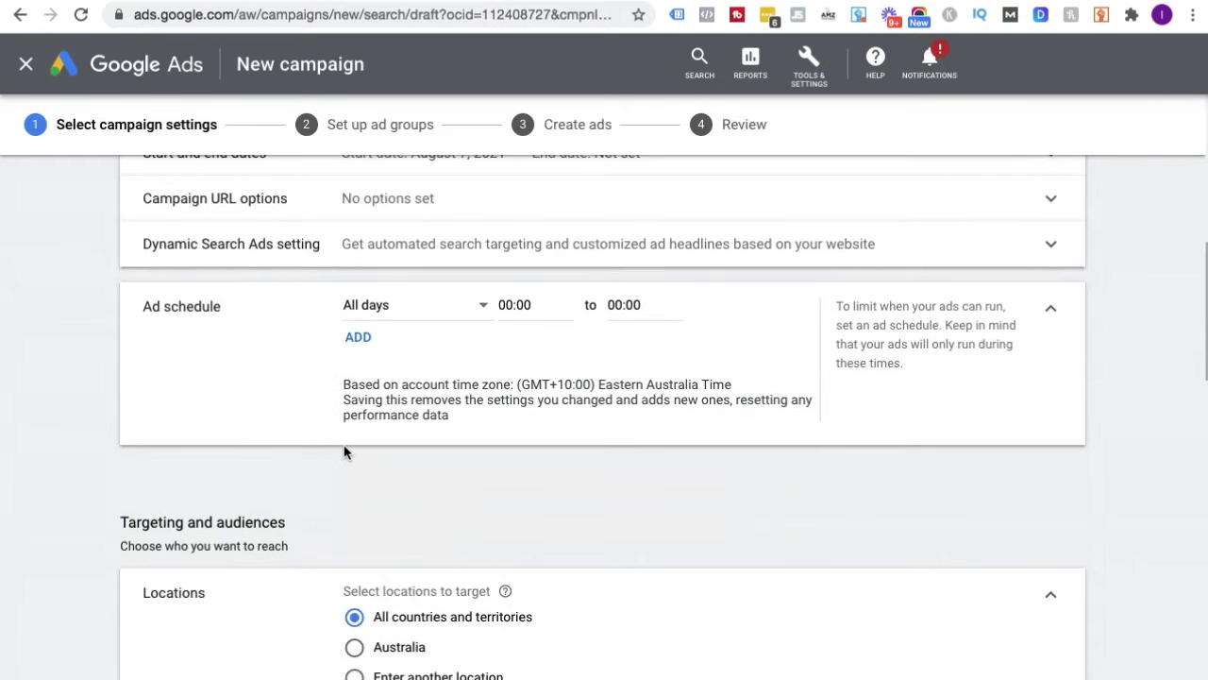
{"action": "scroll", "coordinate": [341, 455], "scroll_direction": "down", "scroll_amount": 3}
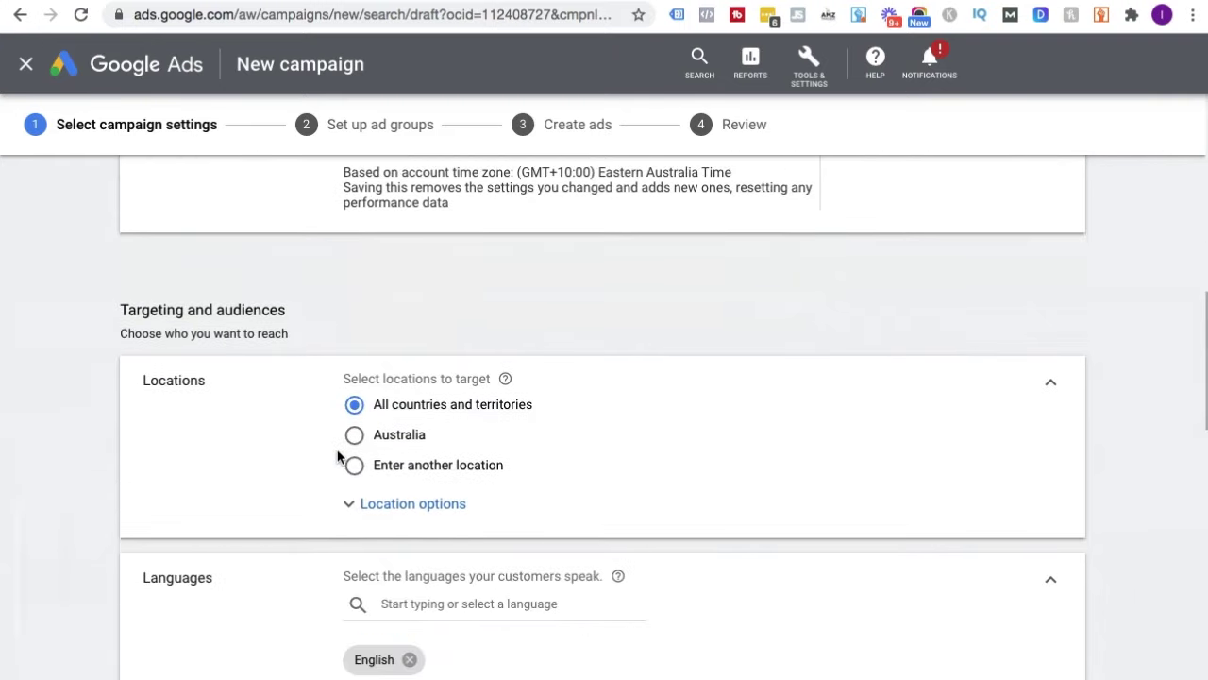
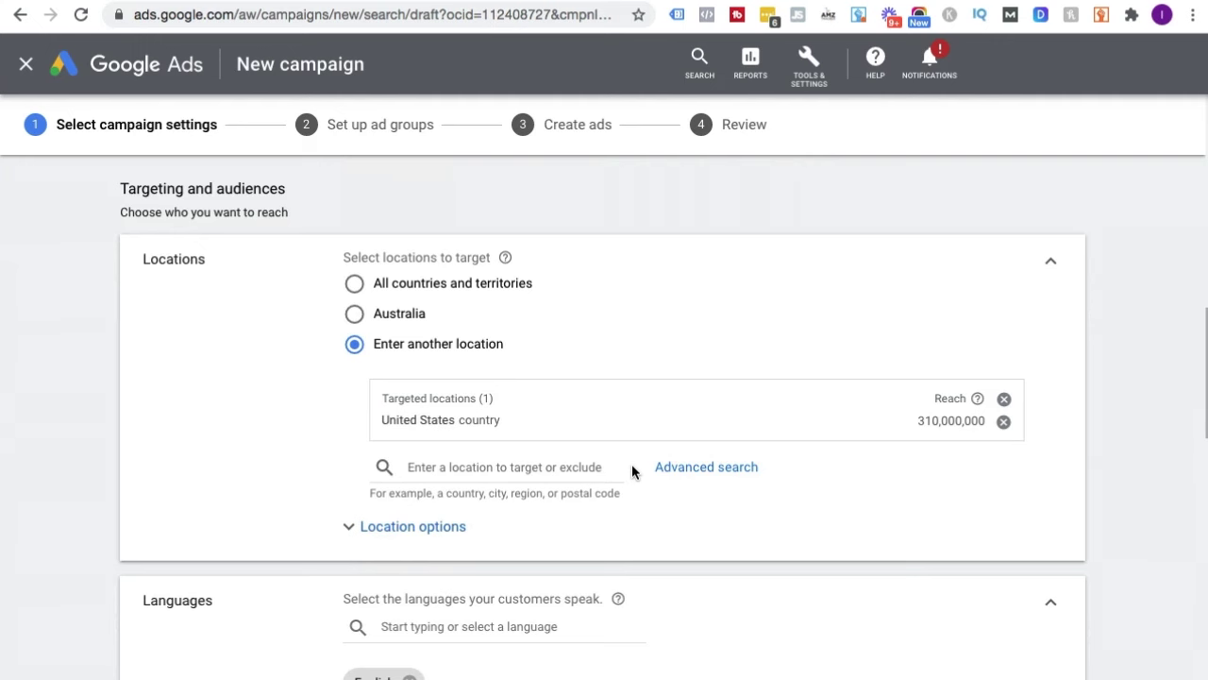
- Expand the location options and set the target to "Presence: People in or regularly in your targeted locations"
{"action": "scroll", "coordinate": [631, 464], "scroll_direction": "down", "scroll_amount": 1}
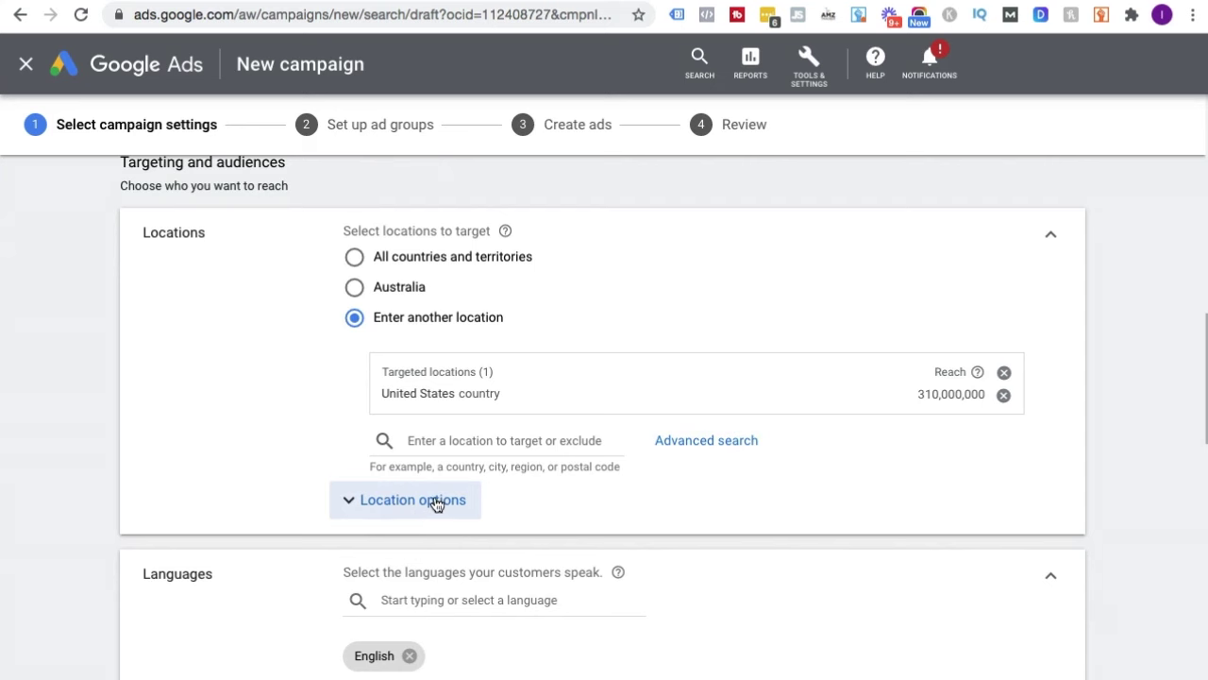
{"action": "left_click", "coordinate": [394, 507]}
{"action": "scroll", "coordinate": [396, 509], "scroll_direction": "down", "scroll_amount": 3}
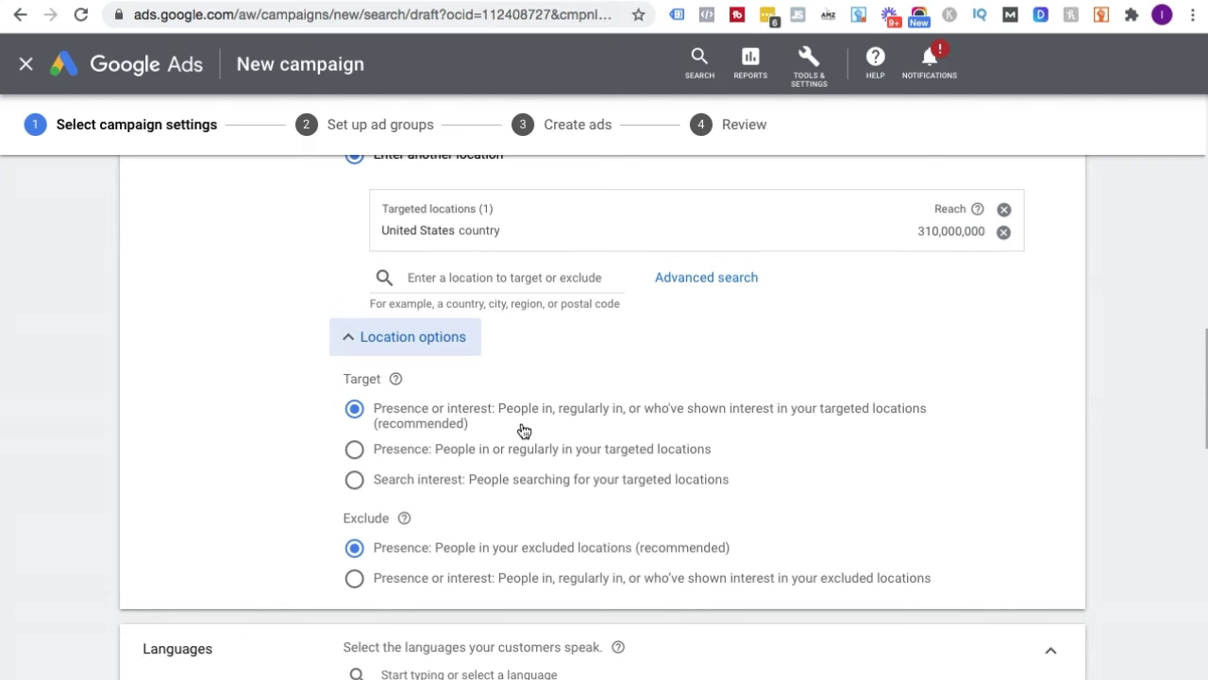
{"action": "left_click_drag", "start_coordinate": [477, 425], "coordinate": [386, 418]}
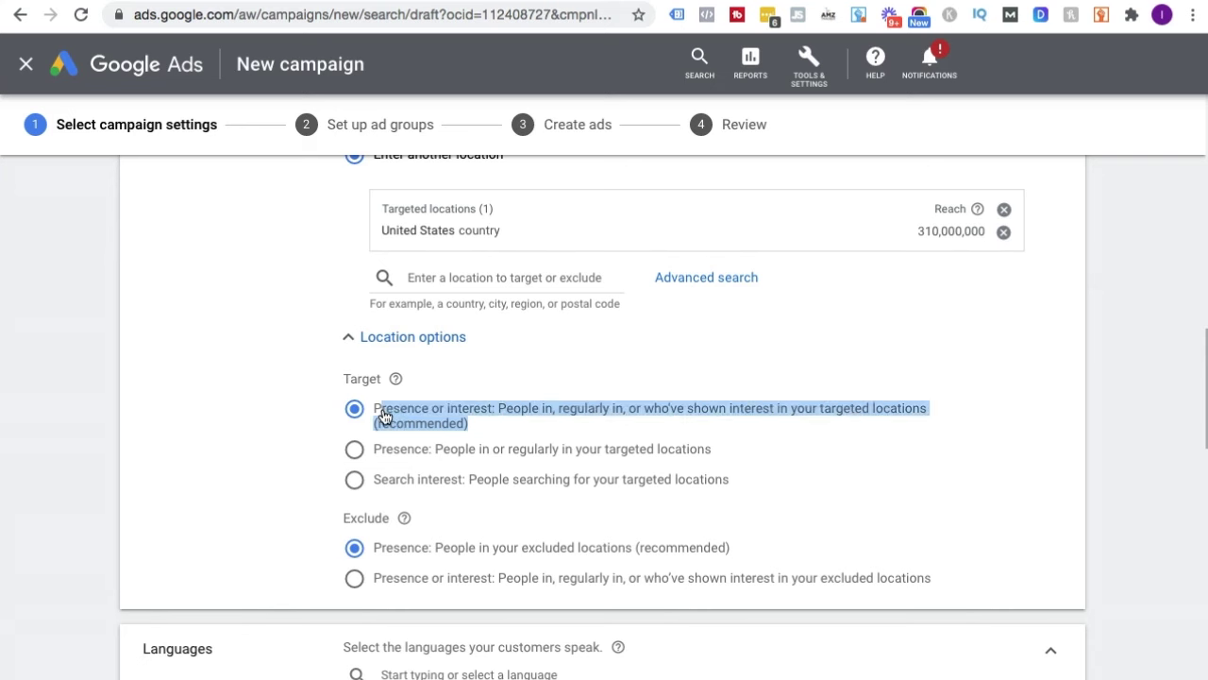
{"action": "left_click", "coordinate": [395, 421]}
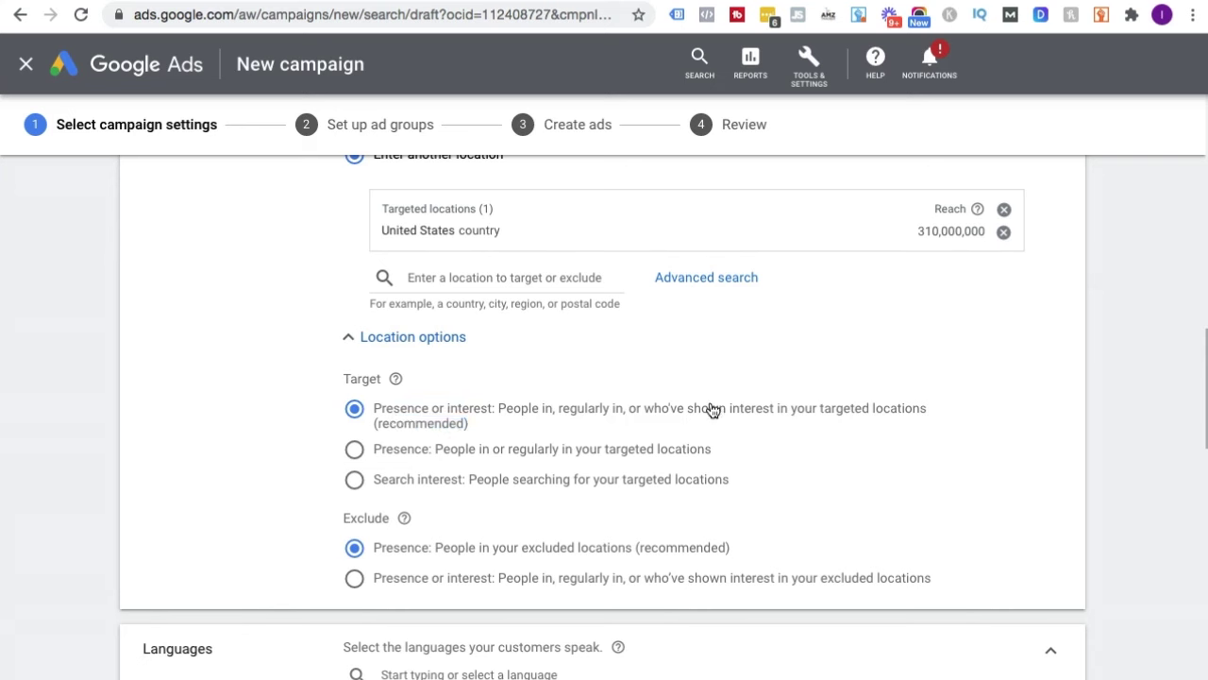
{"action": "scroll", "coordinate": [710, 407], "scroll_direction": "up", "scroll_amount": 1}
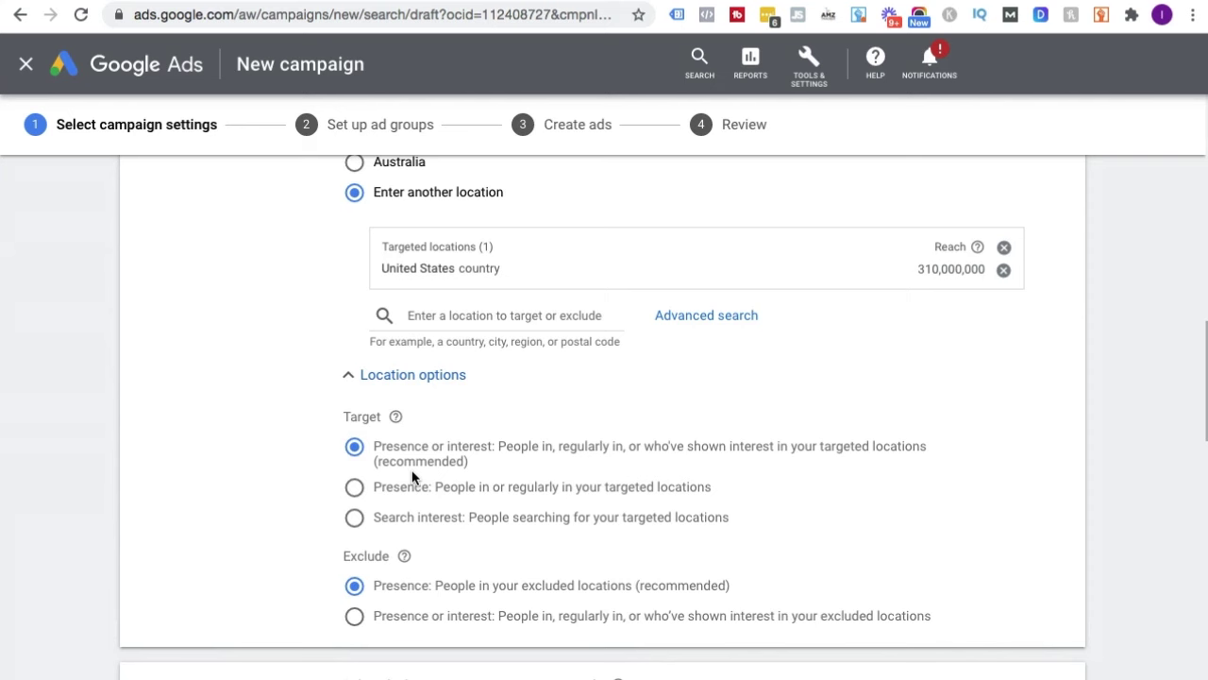
{"action": "left_click", "coordinate": [355, 488]}
- Try a radius target of 20 mi around Bondi Beach NSW in the advanced location search, and remove it again
{"action": "scroll", "coordinate": [585, 497], "scroll_direction": "up", "scroll_amount": 1}
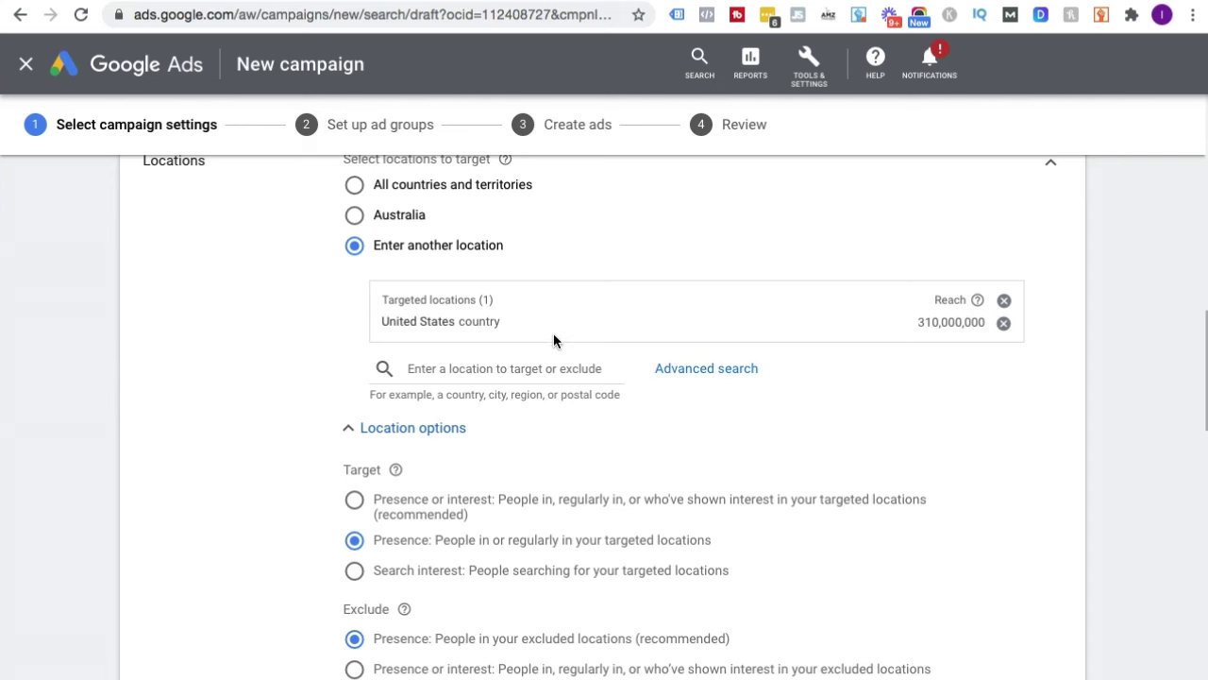
{"action": "left_click", "coordinate": [697, 370]}
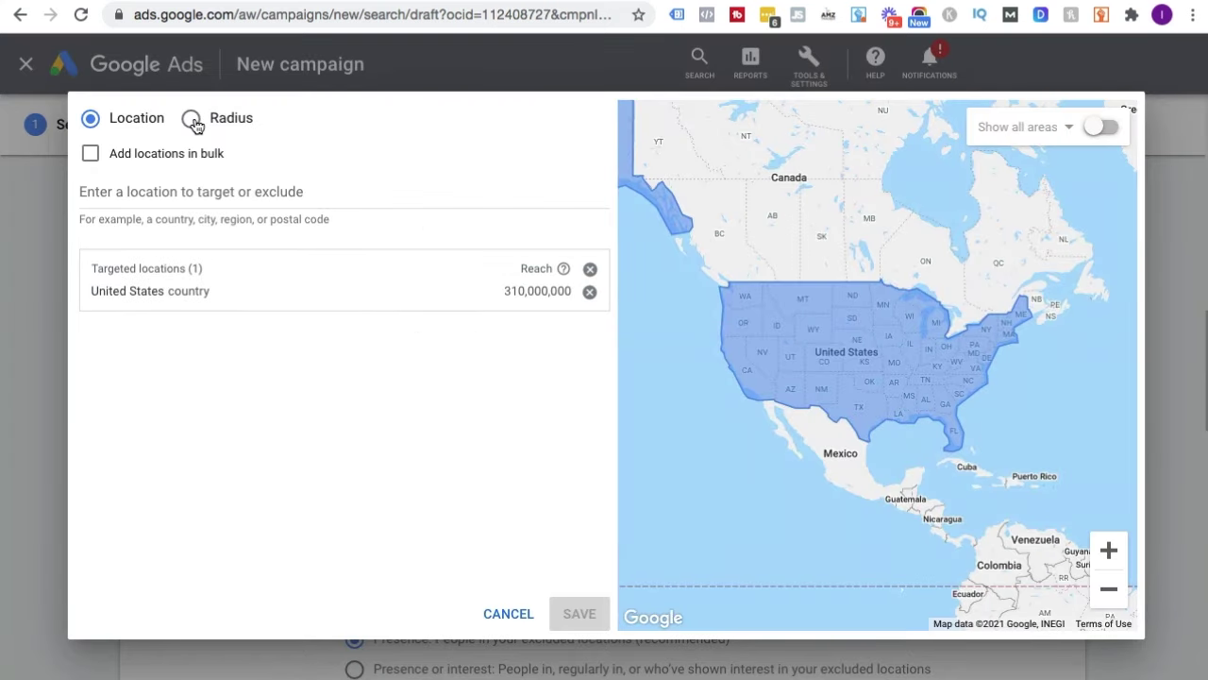
{"action": "left_click", "coordinate": [192, 120]}
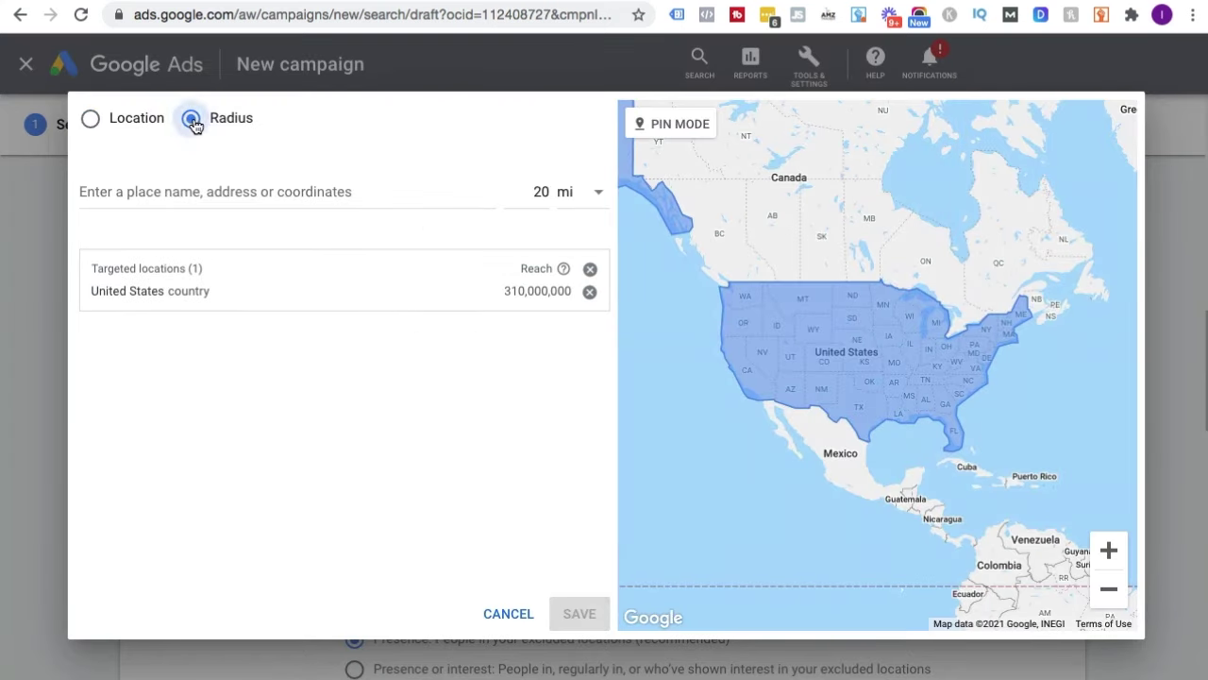
{"action": "left_click", "coordinate": [198, 189]}
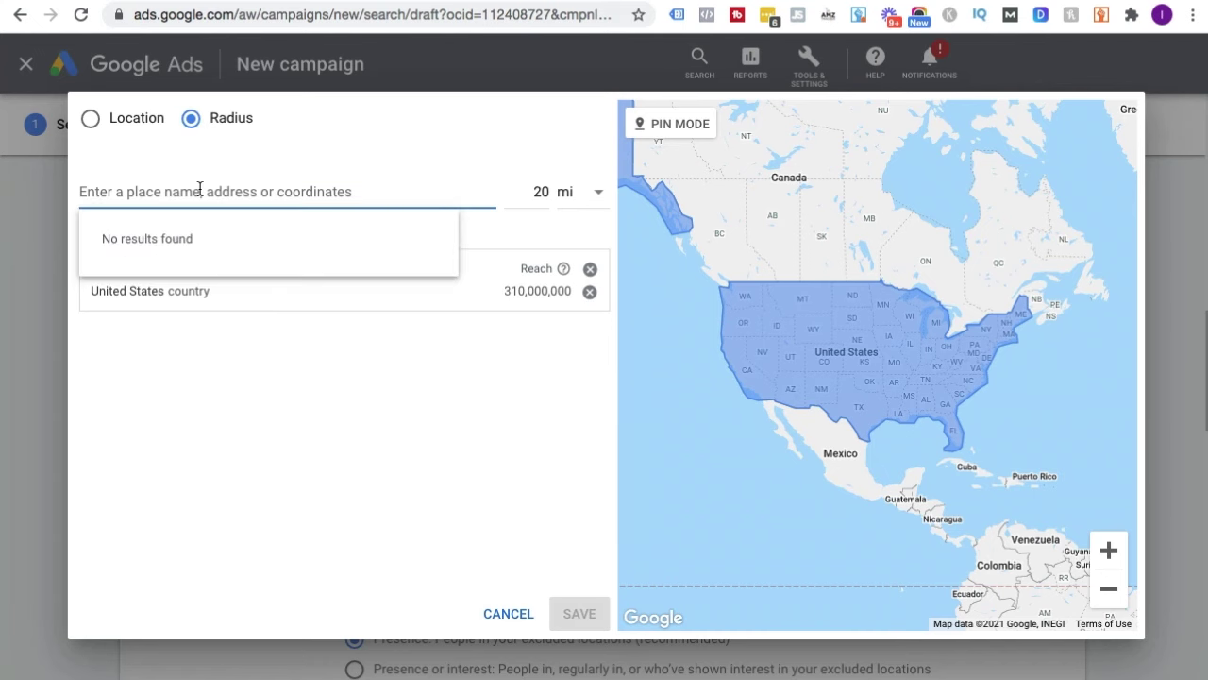
{"action": "type", "text": "Bondi"}
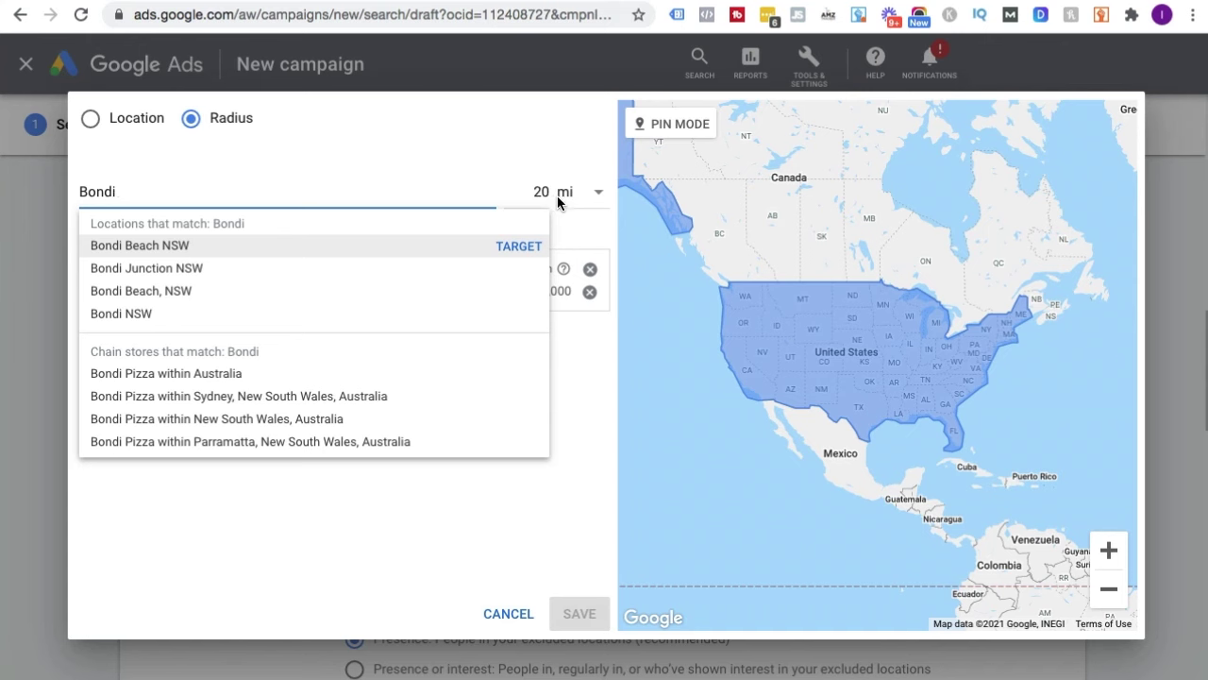
{"action": "left_click", "coordinate": [510, 244]}
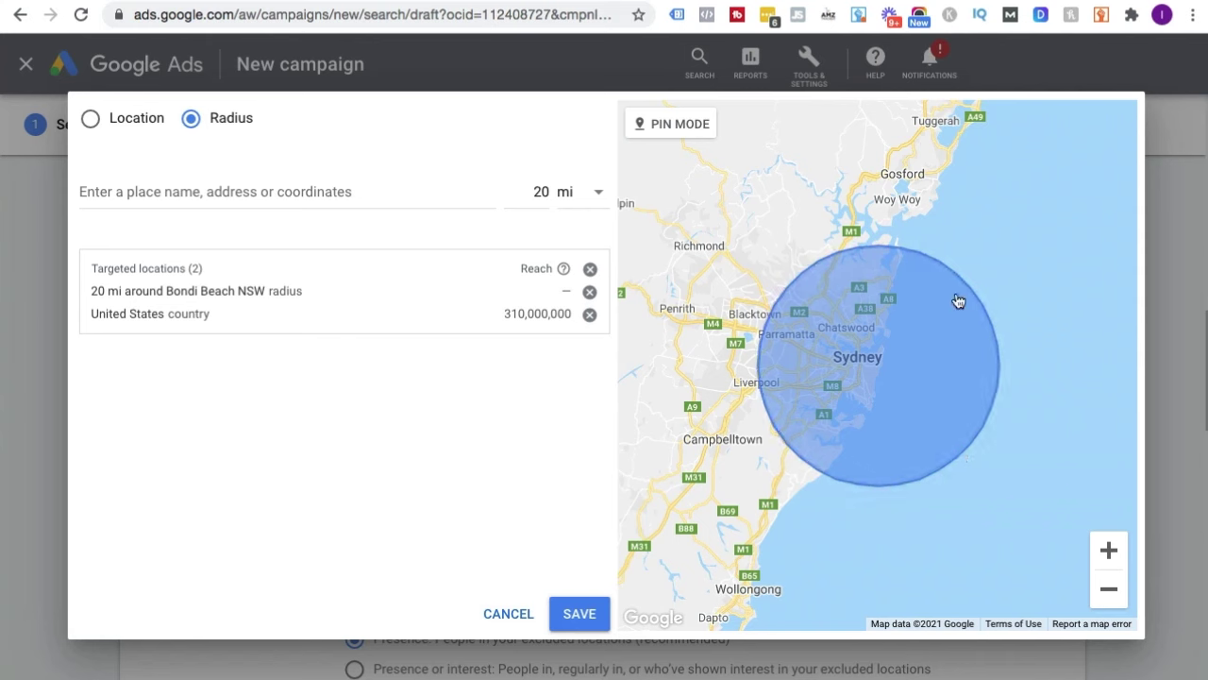
{"action": "left_click", "coordinate": [589, 293]}
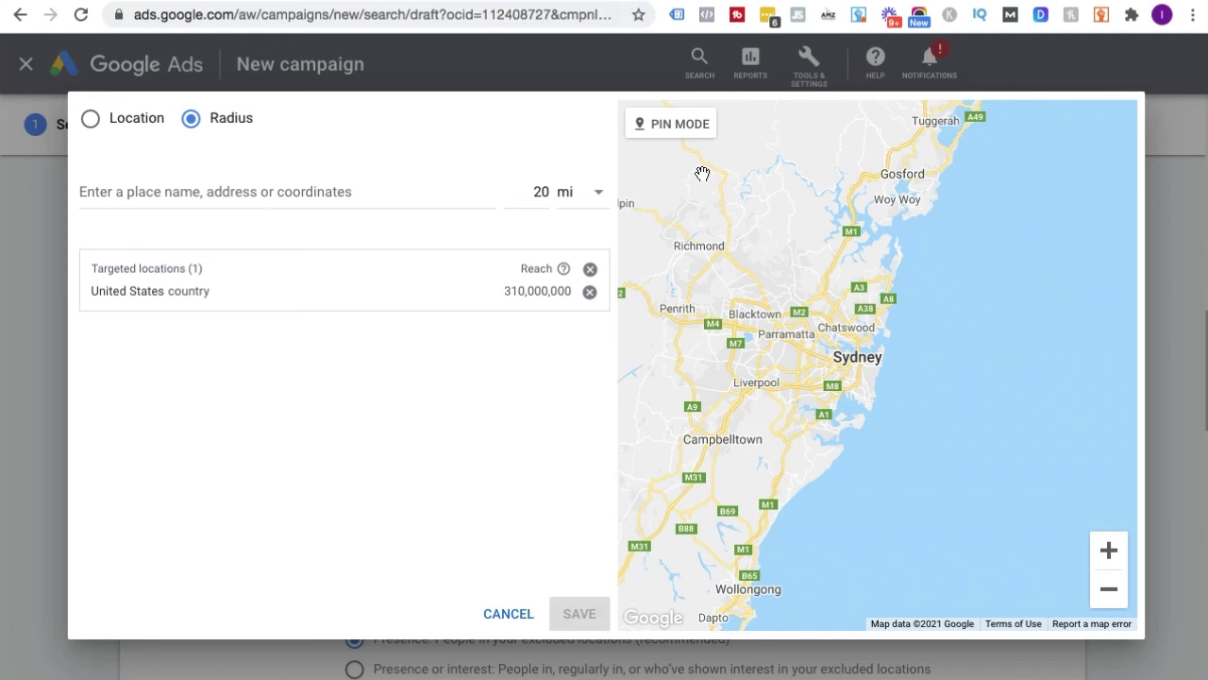
- Try a radius target of 5 km around Bondi Beach NSW, remove it and leave the advanced location search without saving
{"action": "left_click", "coordinate": [551, 192]}
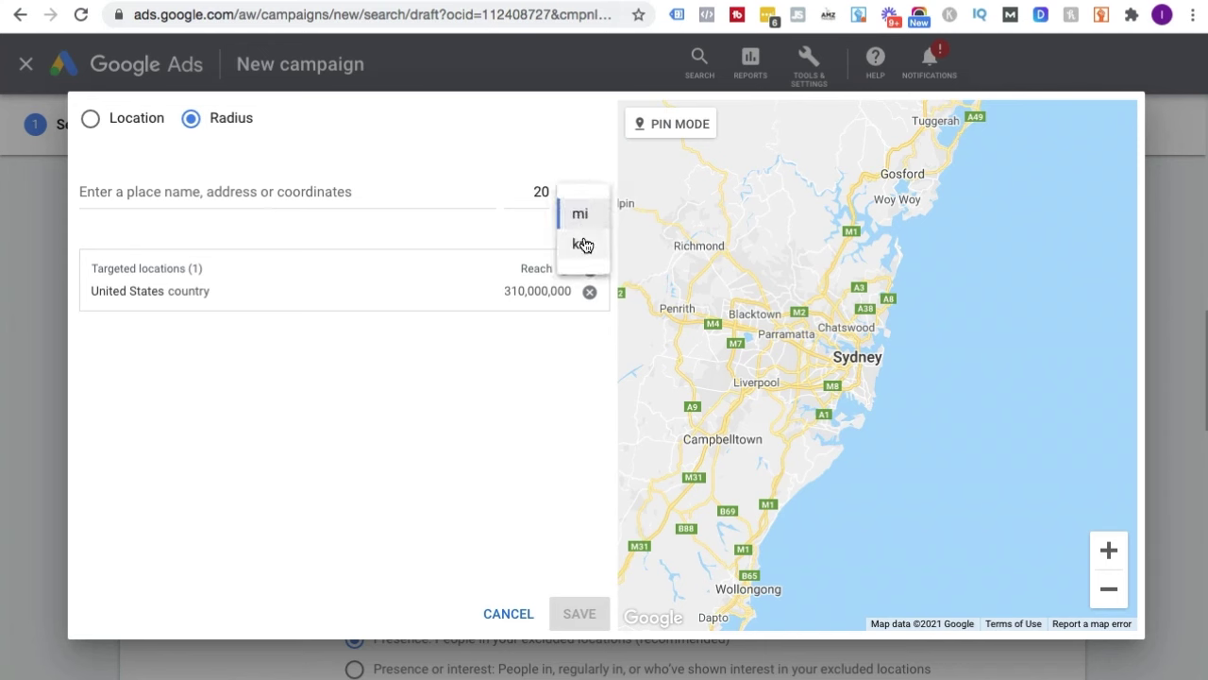
{"action": "left_click", "coordinate": [577, 241]}
{"action": "double_click", "coordinate": [543, 192]}
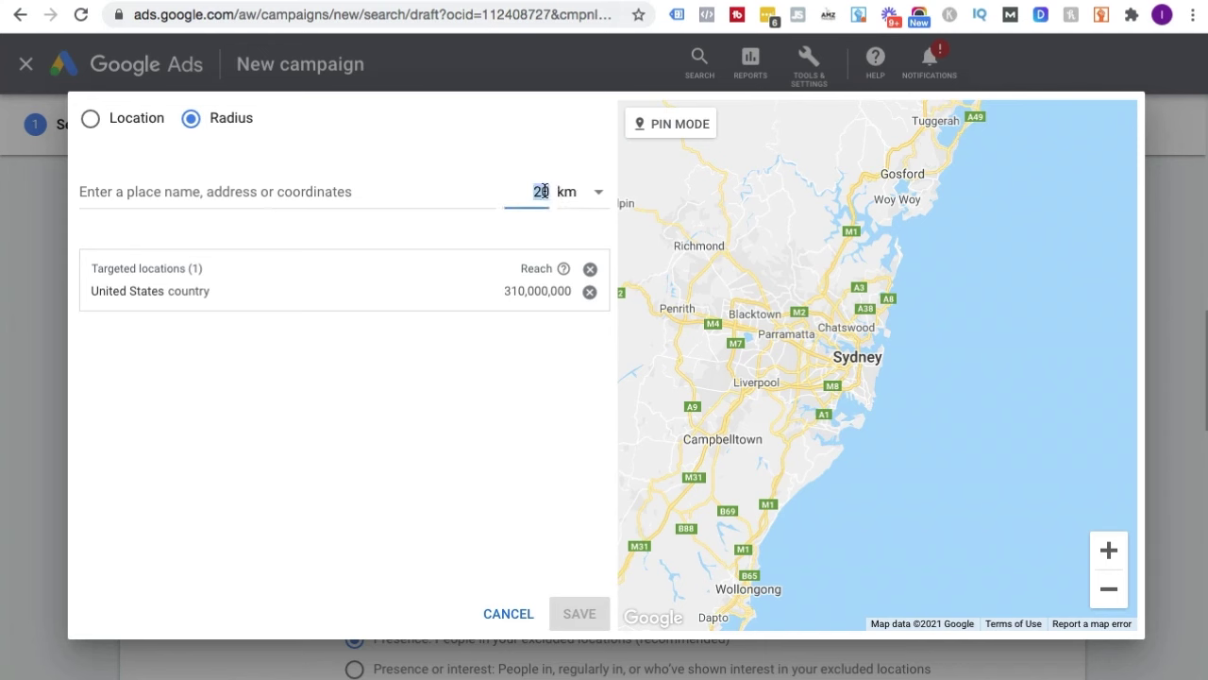
{"action": "type", "text": "5"}
{"action": "left_click", "coordinate": [288, 190]}
{"action": "type", "text": "Bondi"}
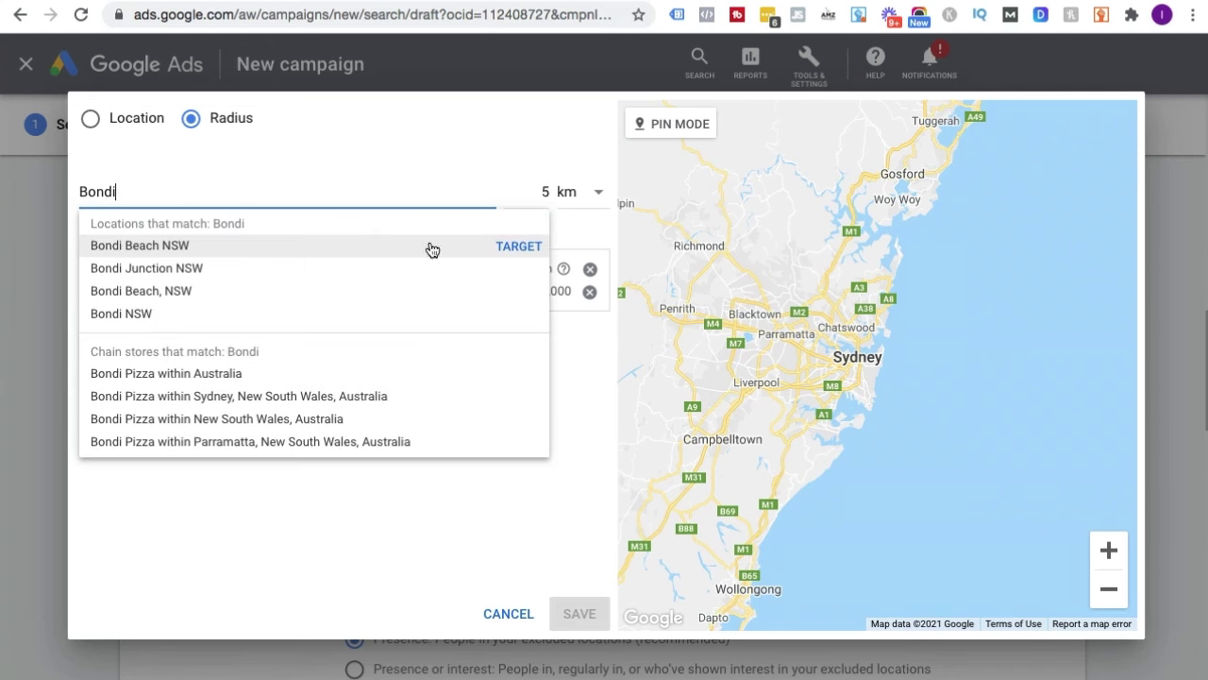
{"action": "left_click", "coordinate": [507, 245]}
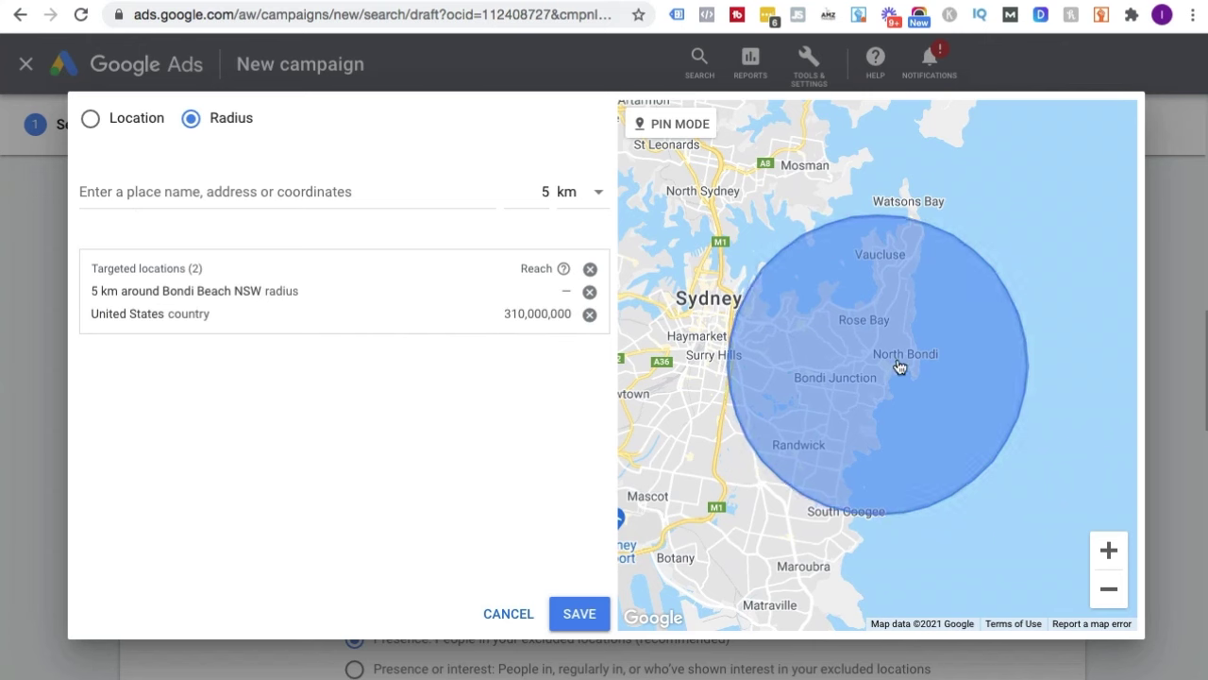
{"action": "left_click", "coordinate": [587, 293]}
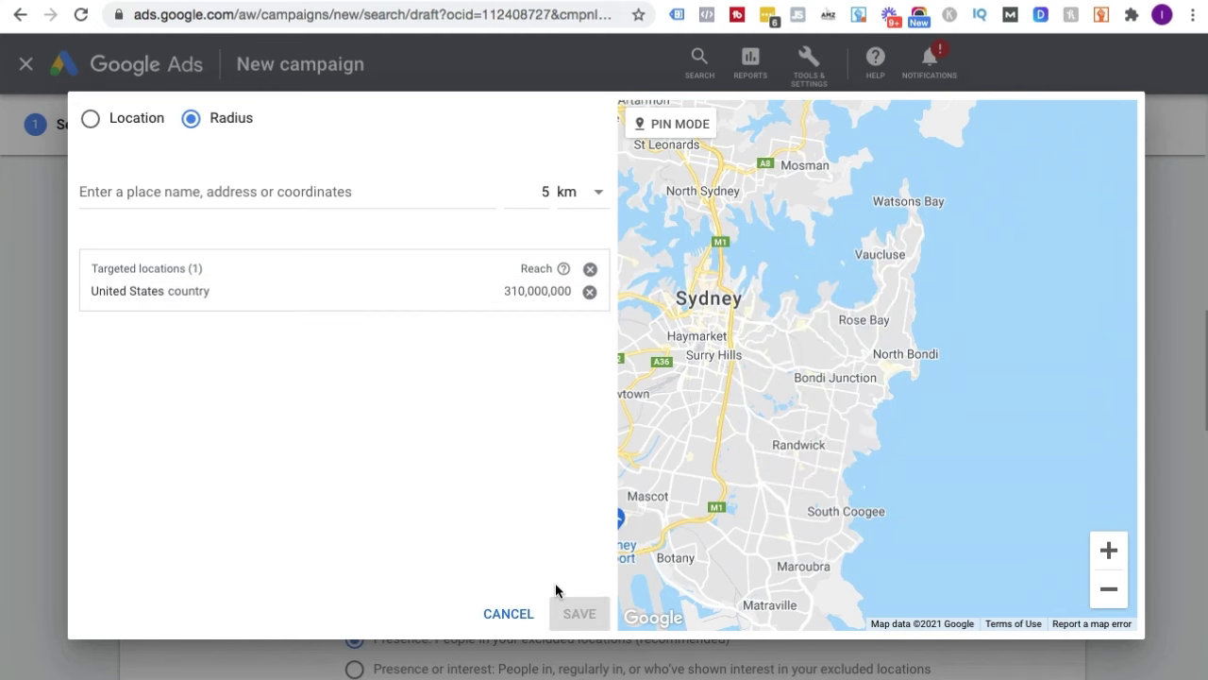
{"action": "left_click", "coordinate": [511, 613]}
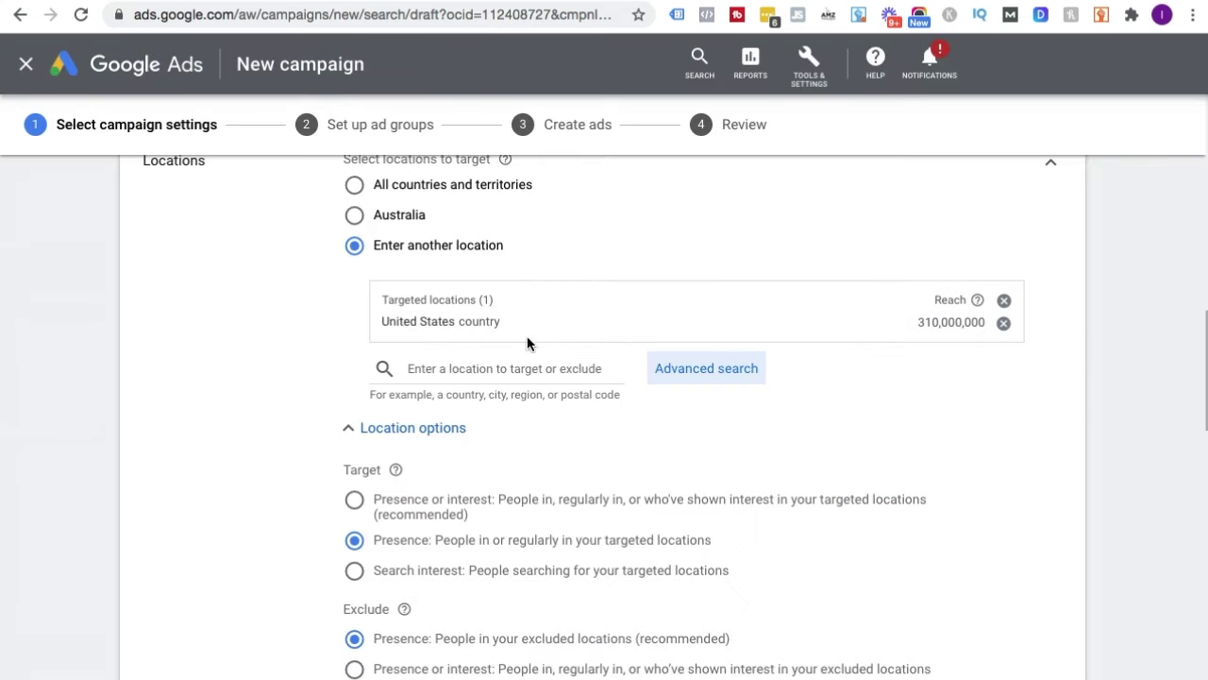
- Try excluding Australia from the campaign's locations, and remove the exclusion again
{"action": "scroll", "coordinate": [615, 439], "scroll_direction": "down", "scroll_amount": 1}
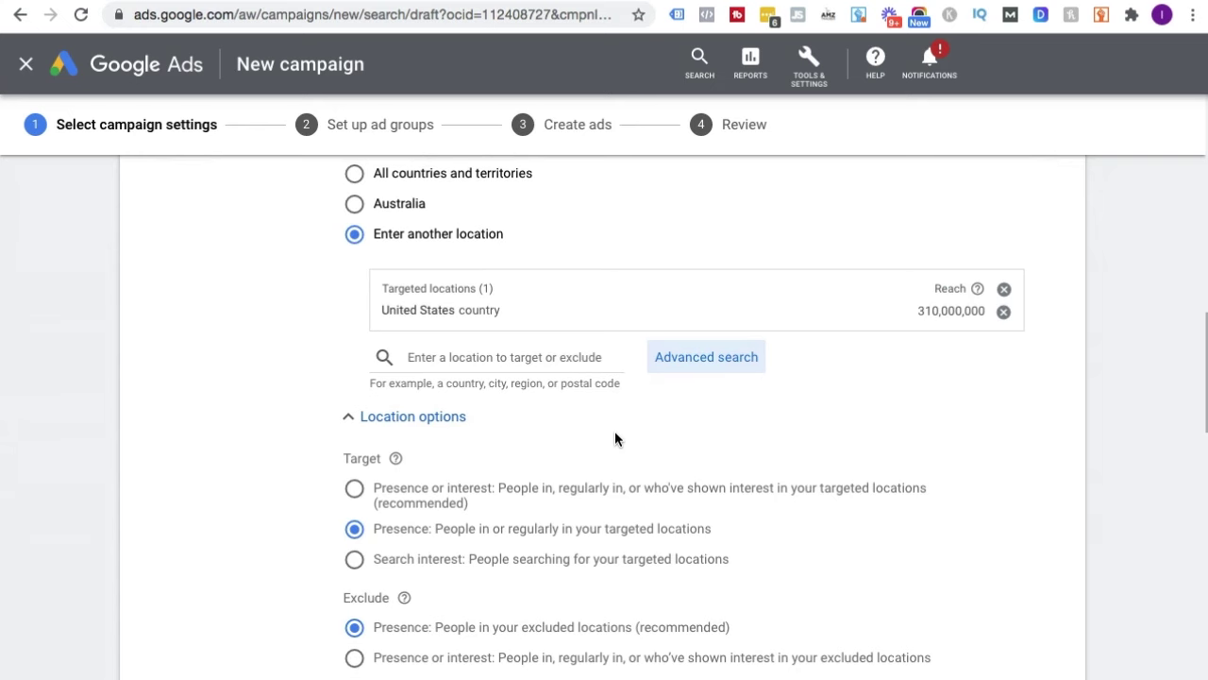
{"action": "left_click", "coordinate": [444, 357]}
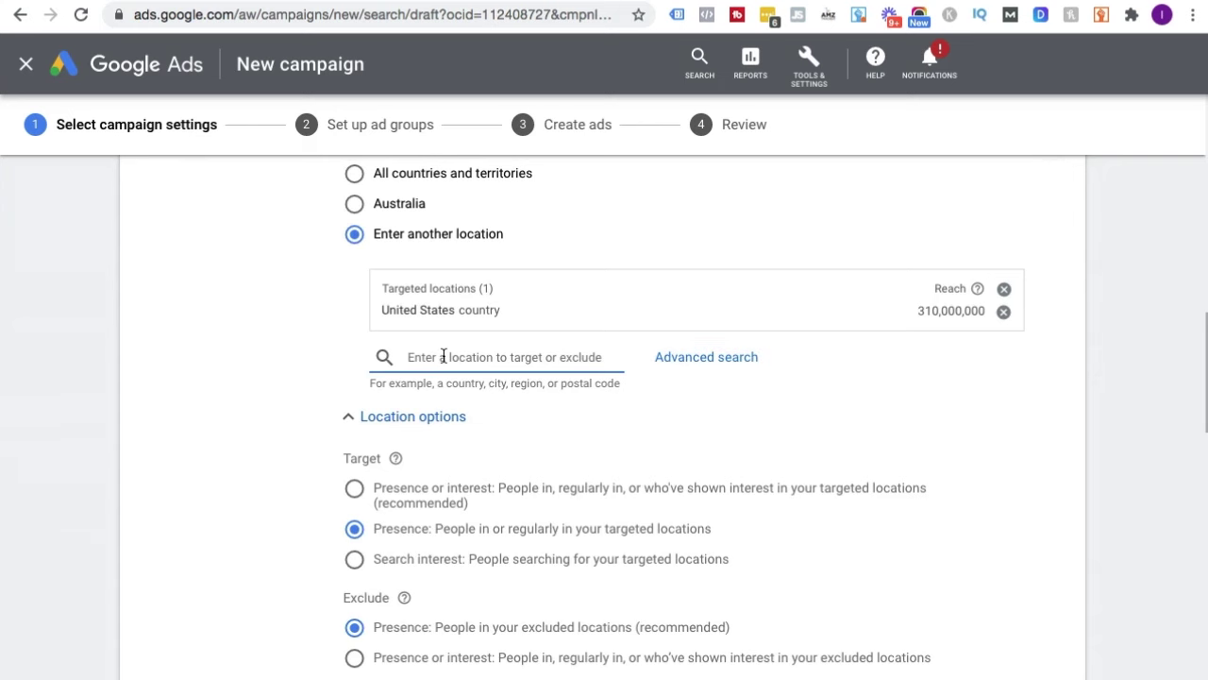
{"action": "type", "text": "austra"}
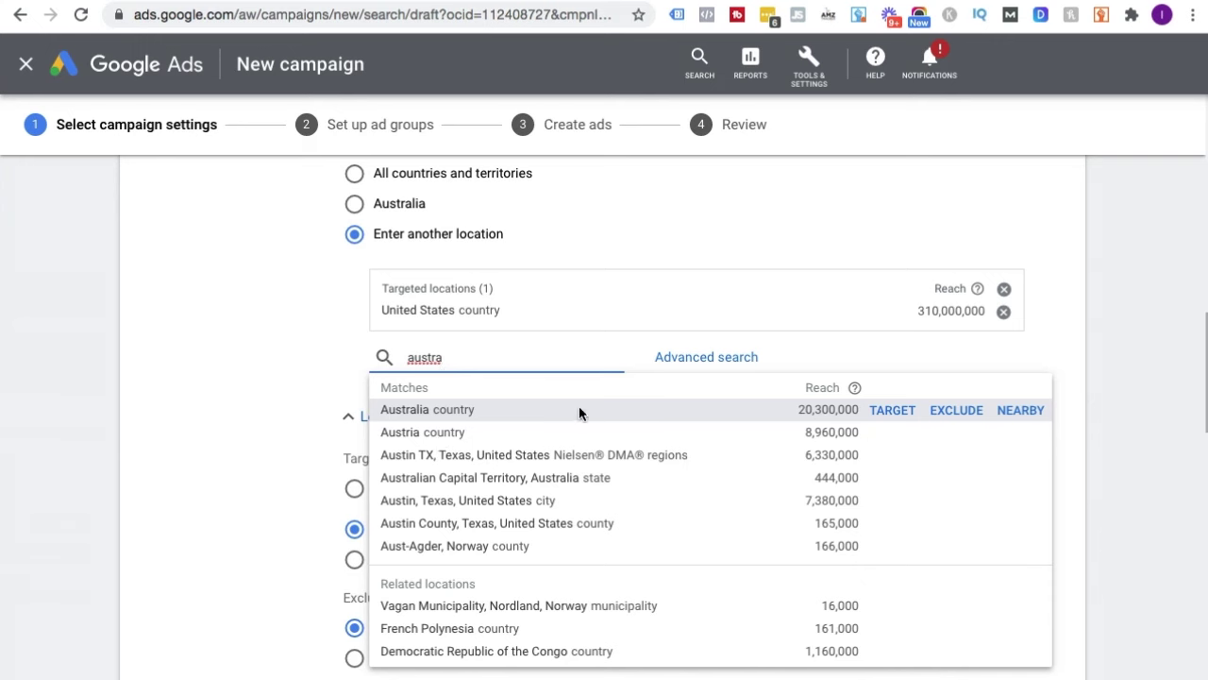
{"action": "left_click", "coordinate": [946, 409]}
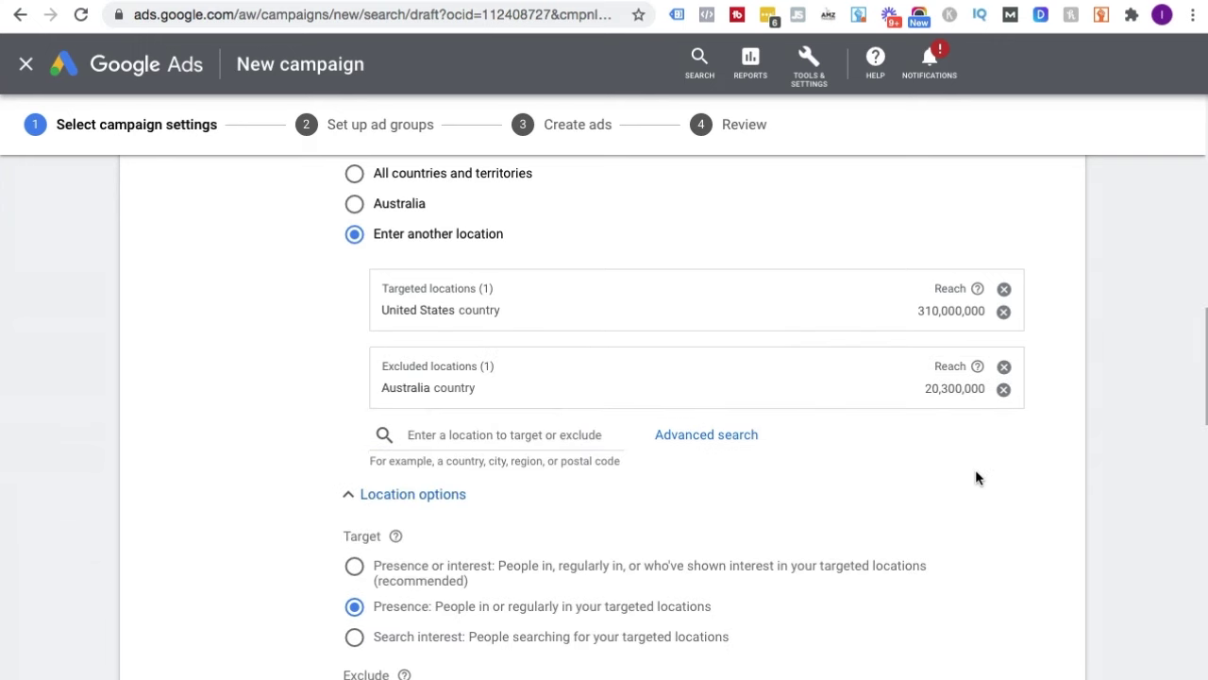
{"action": "scroll", "coordinate": [975, 469], "scroll_direction": "up", "scroll_amount": 2}
{"action": "scroll", "coordinate": [975, 469], "scroll_direction": "down", "scroll_amount": 2}
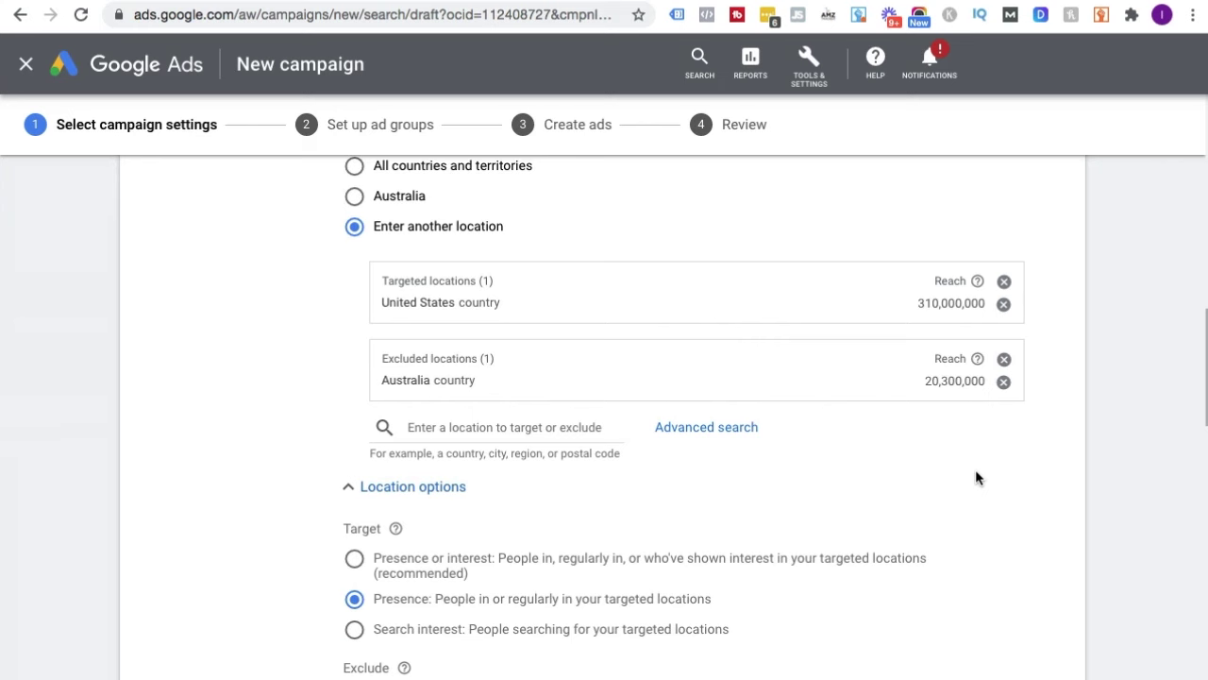
{"action": "left_click", "coordinate": [1003, 381]}
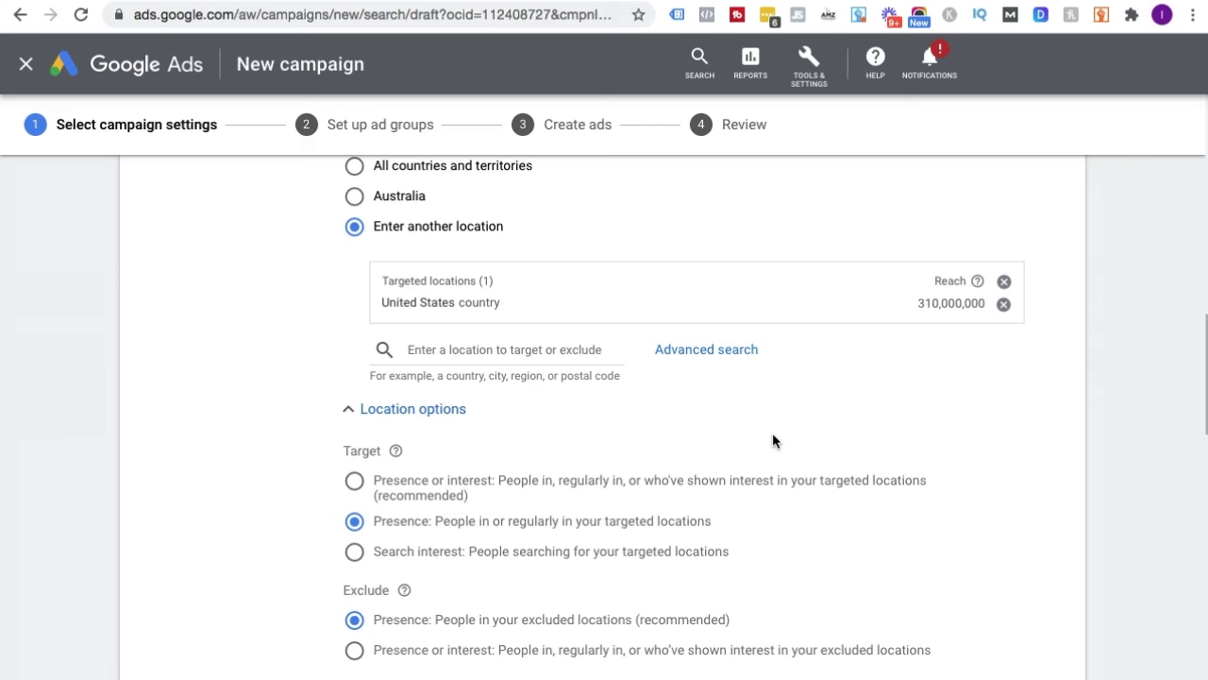
- Set the campaign's average daily budget to A$5
{"action": "scroll", "coordinate": [772, 439], "scroll_direction": "down", "scroll_amount": 1}
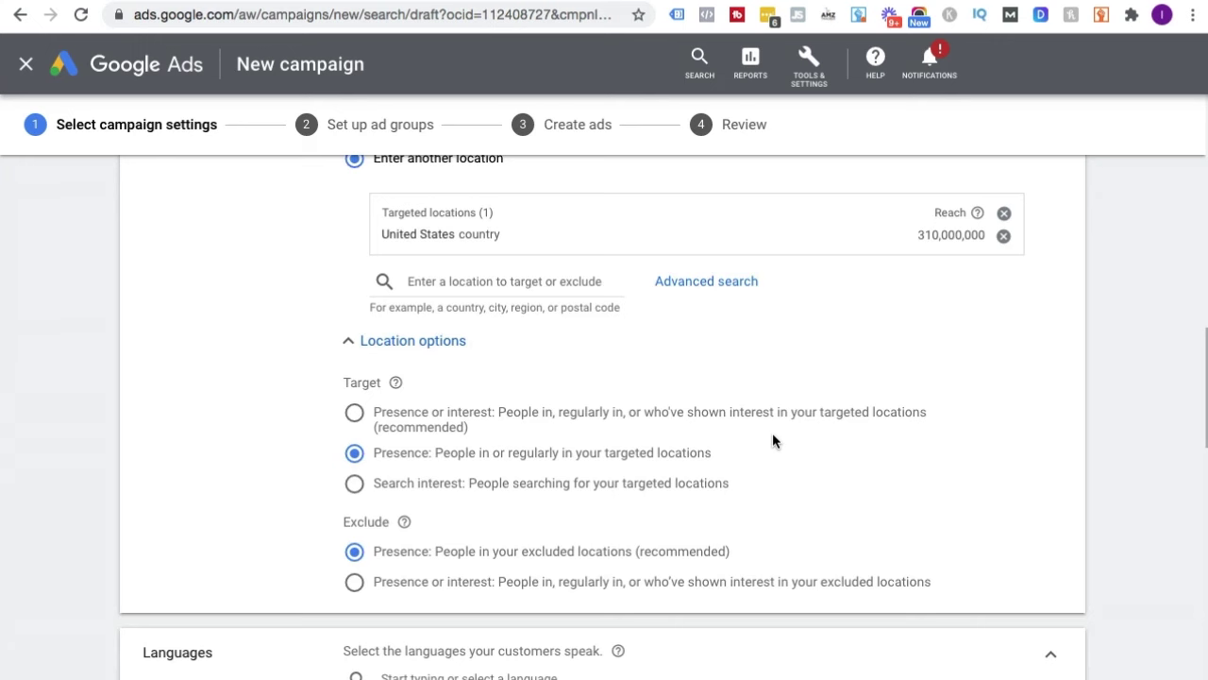
{"action": "scroll", "coordinate": [772, 440], "scroll_direction": "down", "scroll_amount": 1}
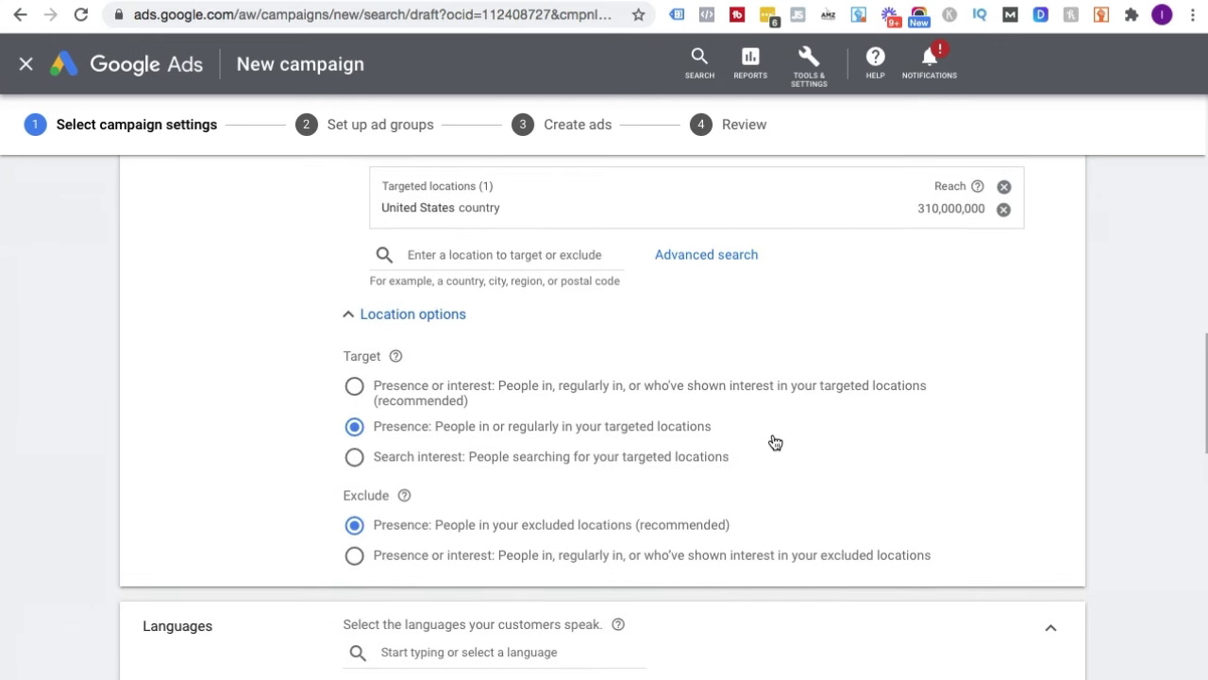
{"action": "scroll", "coordinate": [774, 442], "scroll_direction": "down", "scroll_amount": 5}
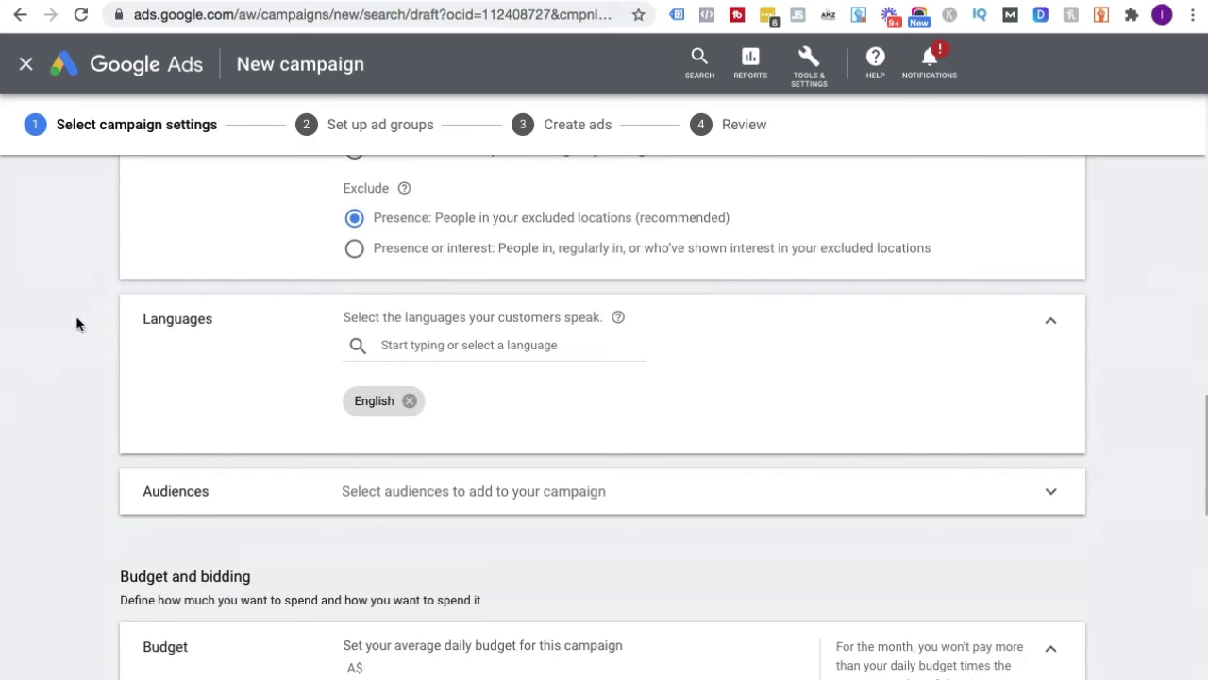
{"action": "scroll", "coordinate": [618, 397], "scroll_direction": "down", "scroll_amount": 3}
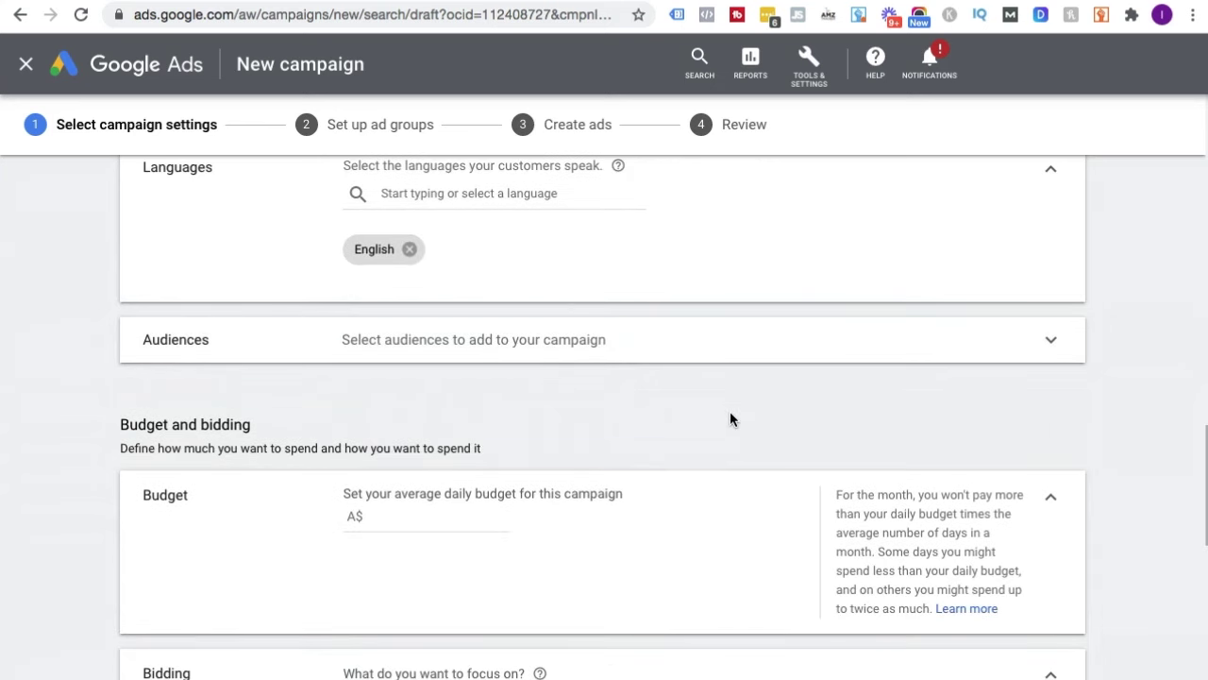
{"action": "scroll", "coordinate": [729, 419], "scroll_direction": "down", "scroll_amount": 3}
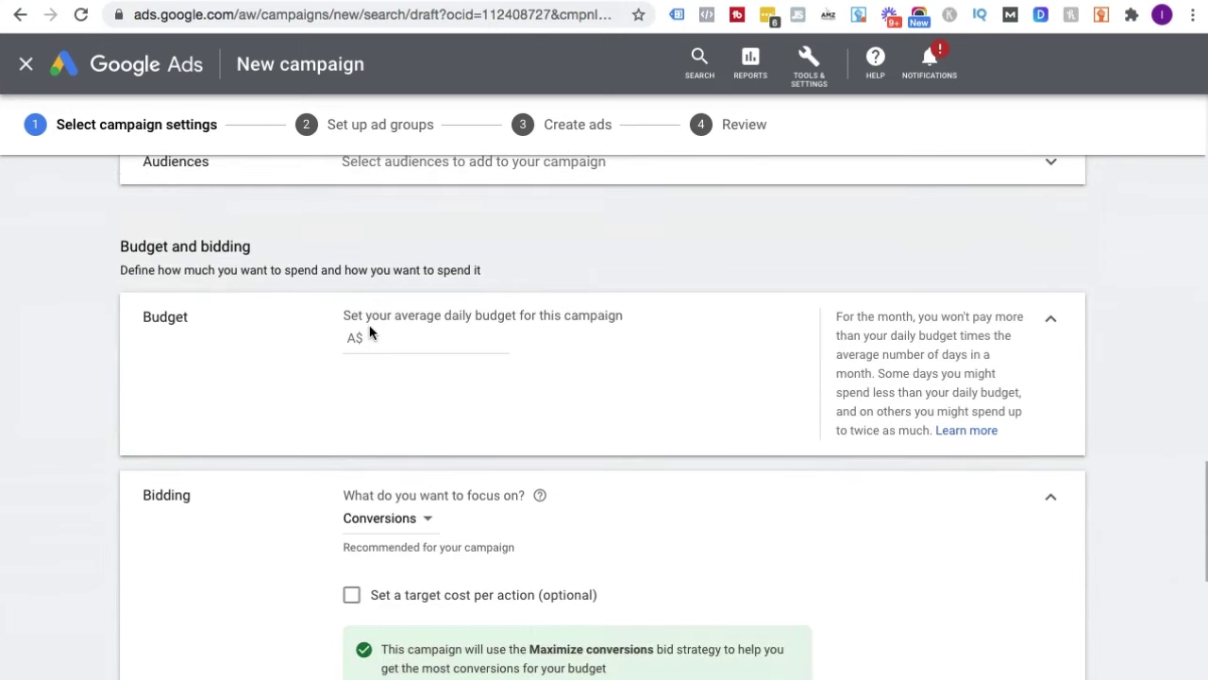
{"action": "left_click", "coordinate": [406, 343]}
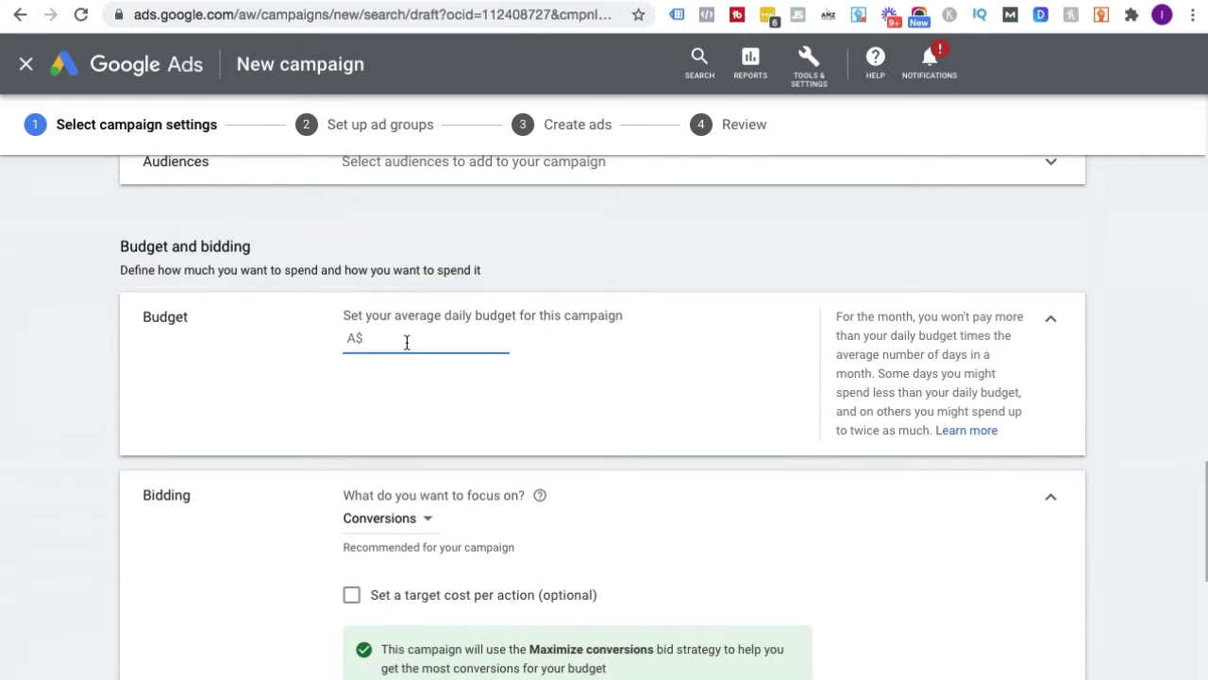
{"action": "type", "text": "5"}
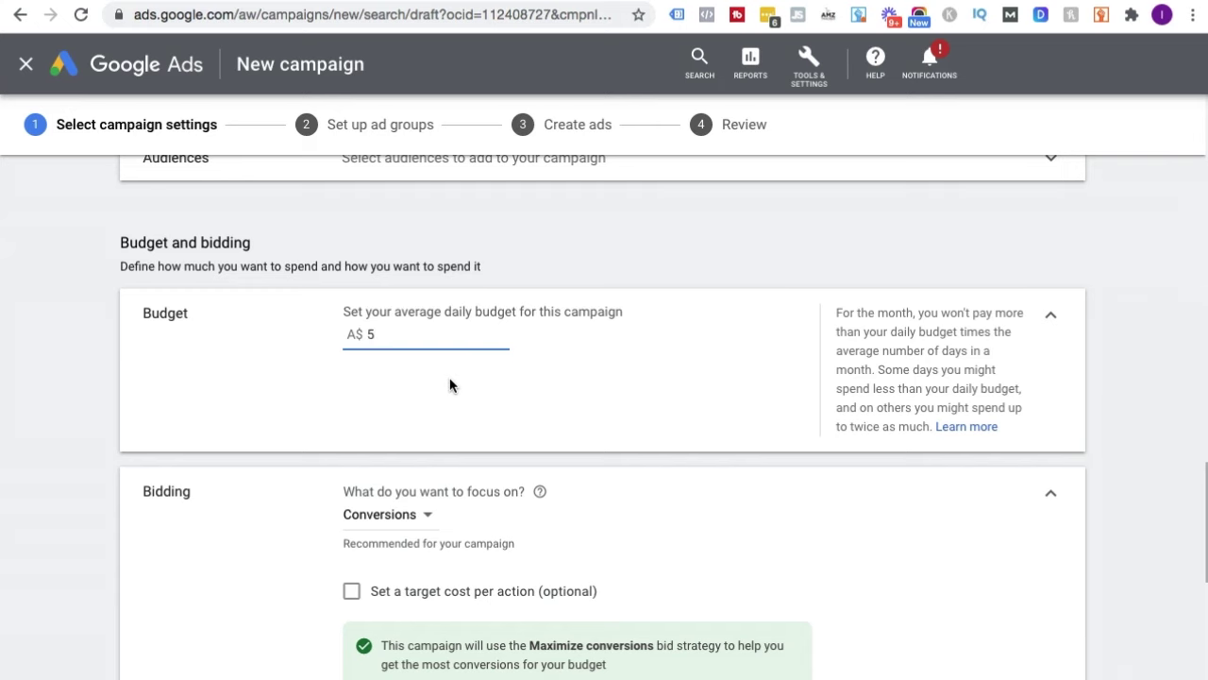
- Select the Manual CPC bid strategy directly for the campaign and turn off Enhanced CPC
{"action": "scroll", "coordinate": [450, 384], "scroll_direction": "down", "scroll_amount": 1}
{"action": "scroll", "coordinate": [450, 383], "scroll_direction": "down", "scroll_amount": 3}
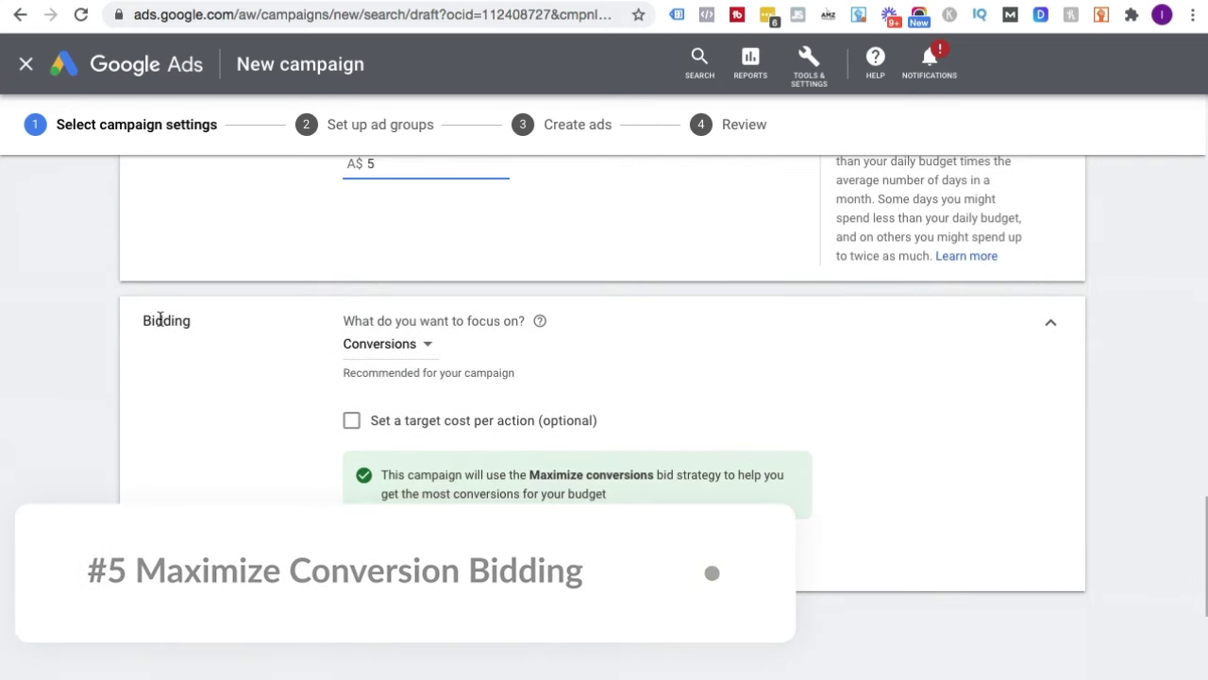
{"action": "left_click", "coordinate": [146, 321]}
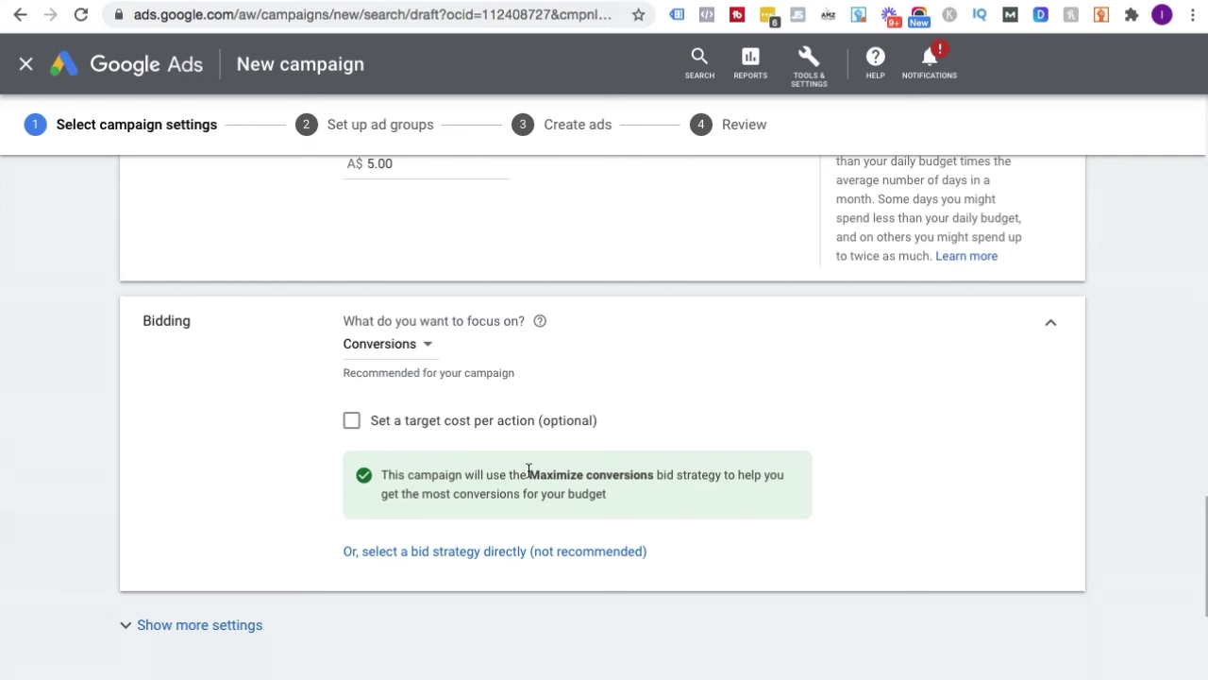
{"action": "left_click_drag", "start_coordinate": [529, 473], "coordinate": [649, 488]}
{"action": "left_click", "coordinate": [641, 486]}
{"action": "left_click", "coordinate": [437, 553]}
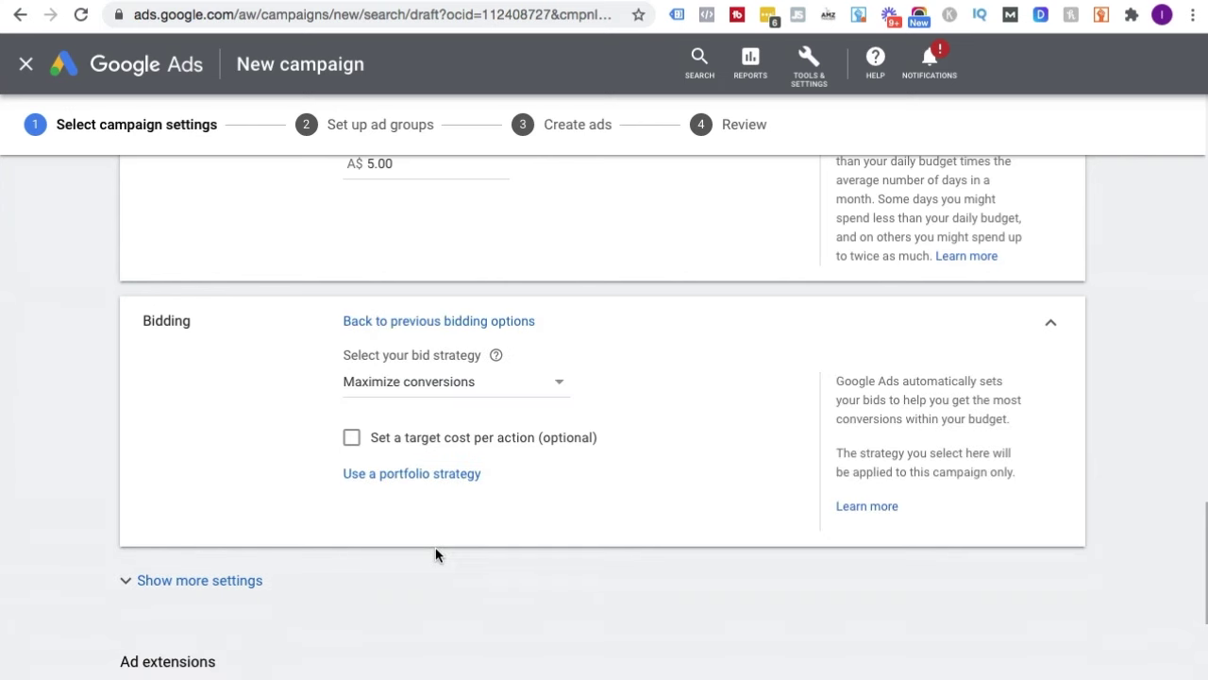
{"action": "left_click", "coordinate": [424, 385]}
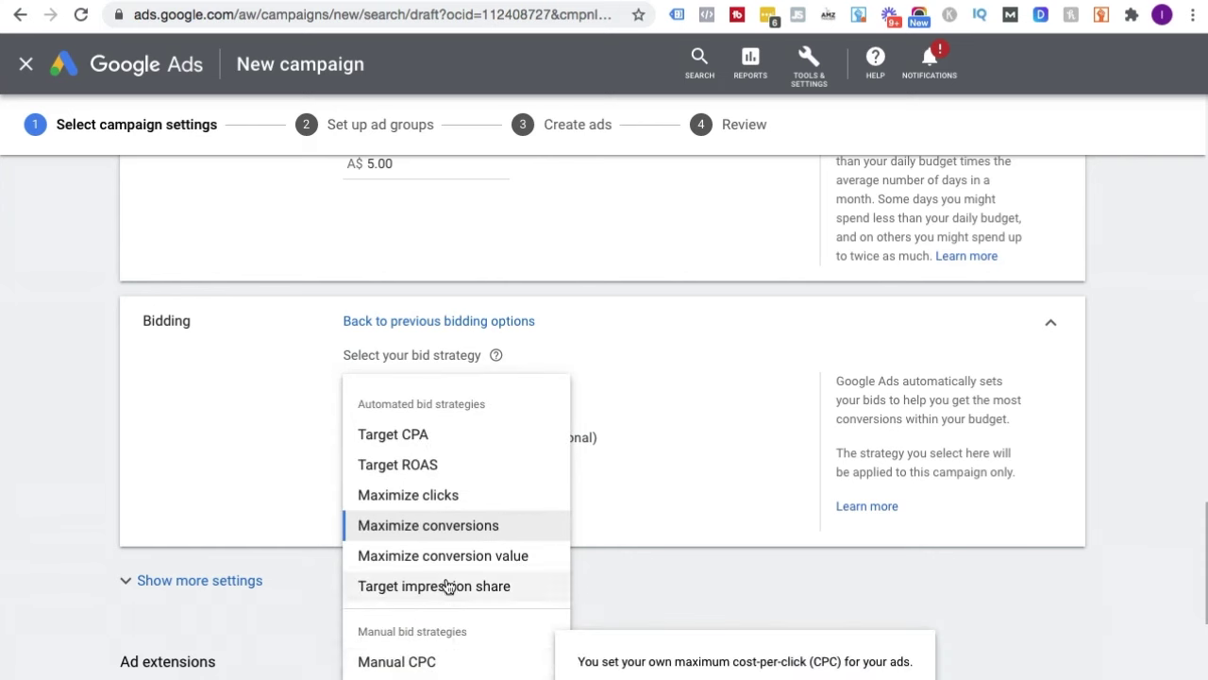
{"action": "left_click_drag", "start_coordinate": [360, 404], "coordinate": [506, 408]}
{"action": "left_click", "coordinate": [505, 408]}
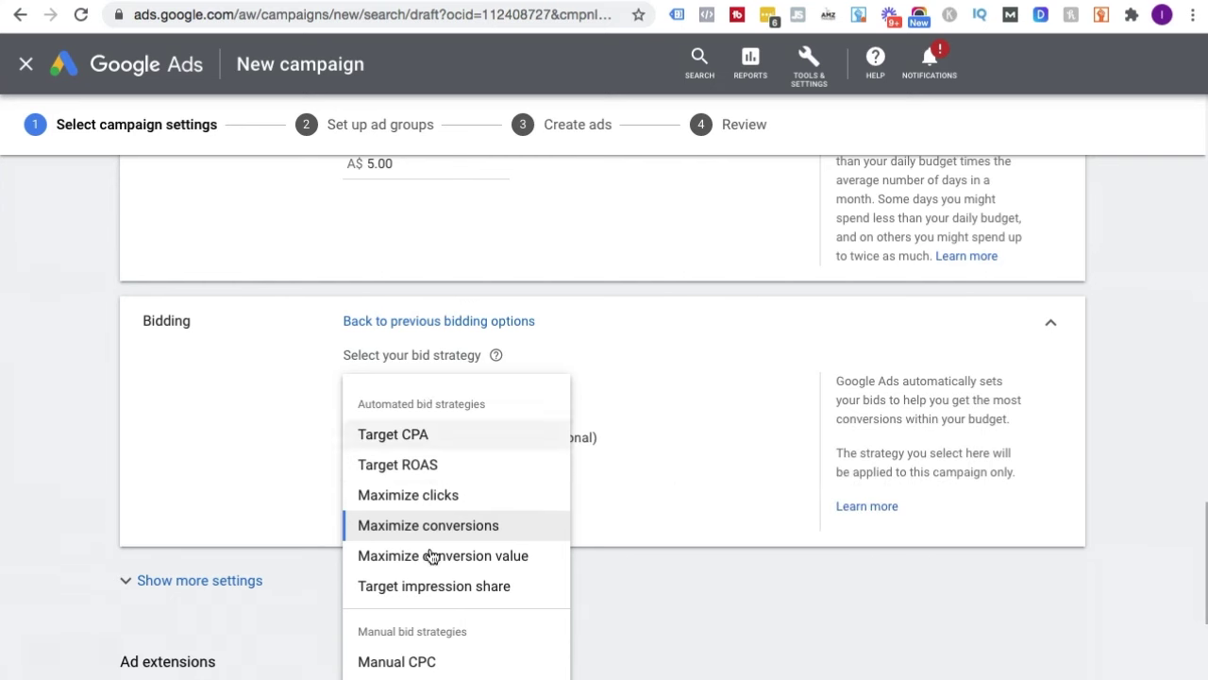
{"action": "left_click", "coordinate": [404, 664]}
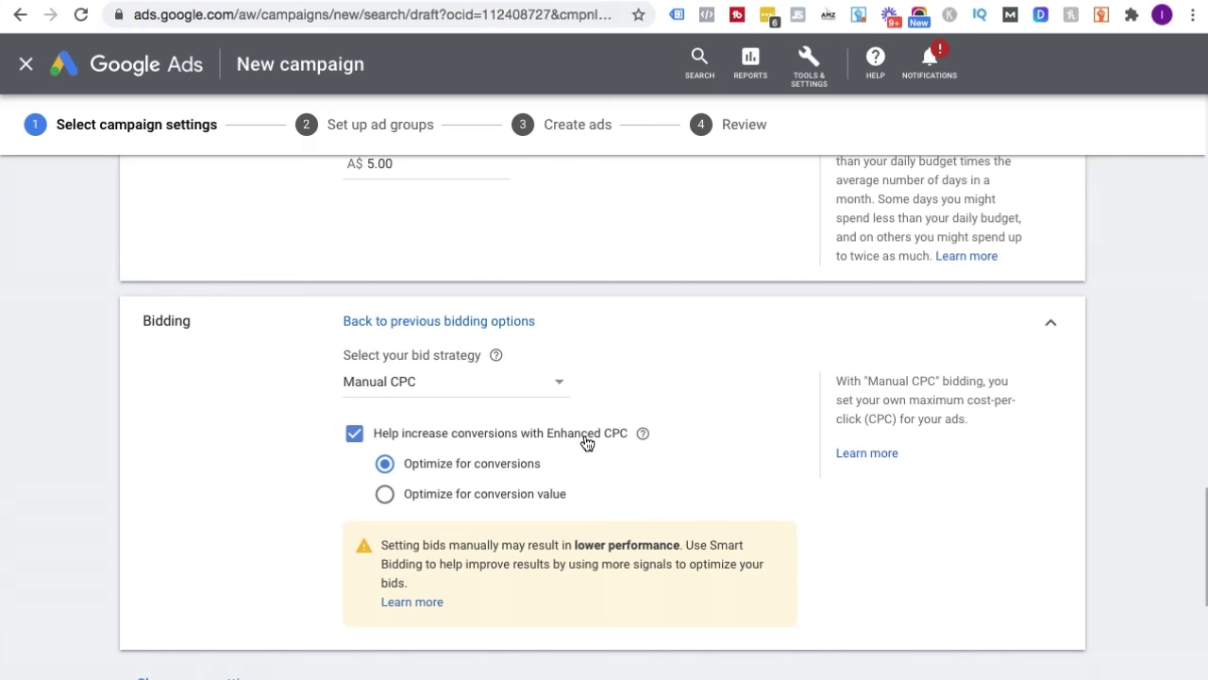
{"action": "left_click", "coordinate": [353, 432]}
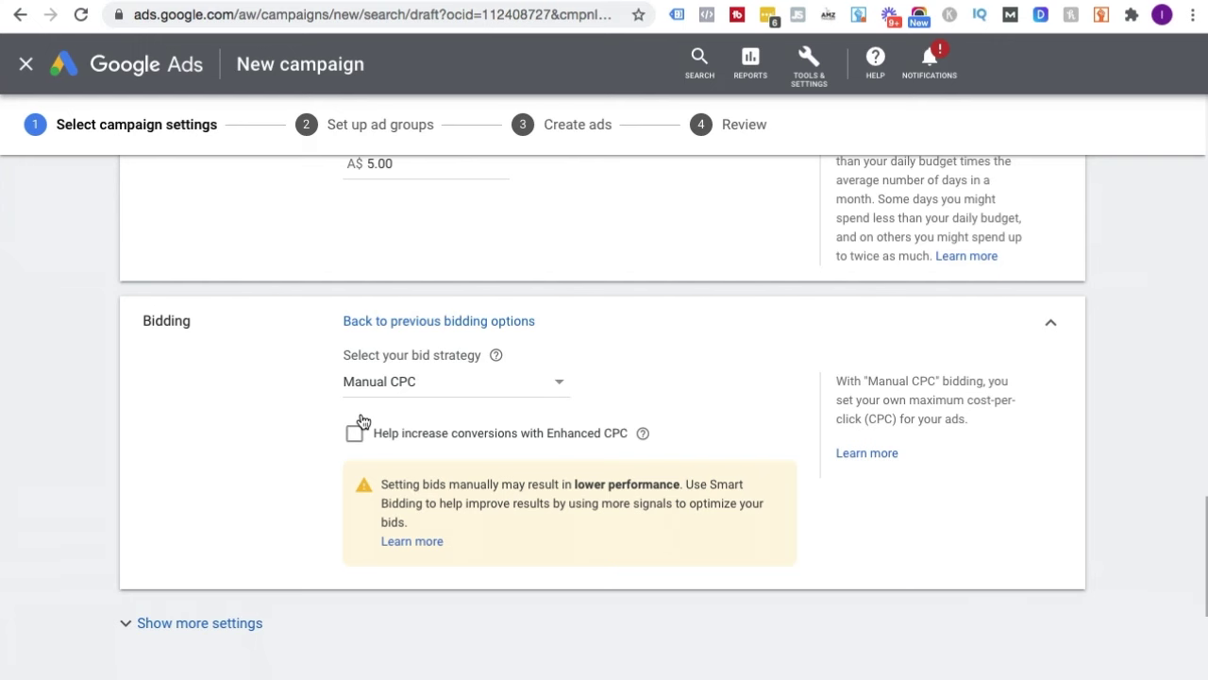
- Expand the additional campaign settings, then save the campaign settings and continue to the ad group setup
{"action": "scroll", "coordinate": [361, 421], "scroll_direction": "down", "scroll_amount": 1}
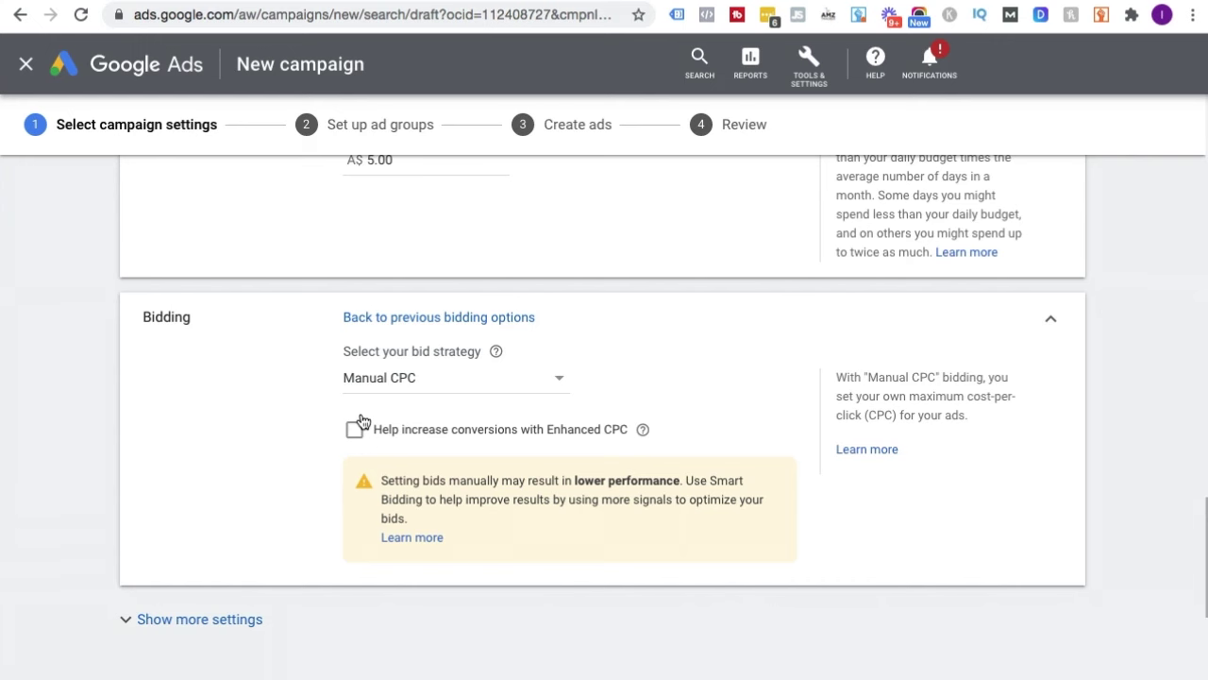
{"action": "scroll", "coordinate": [361, 421], "scroll_direction": "down", "scroll_amount": 3}
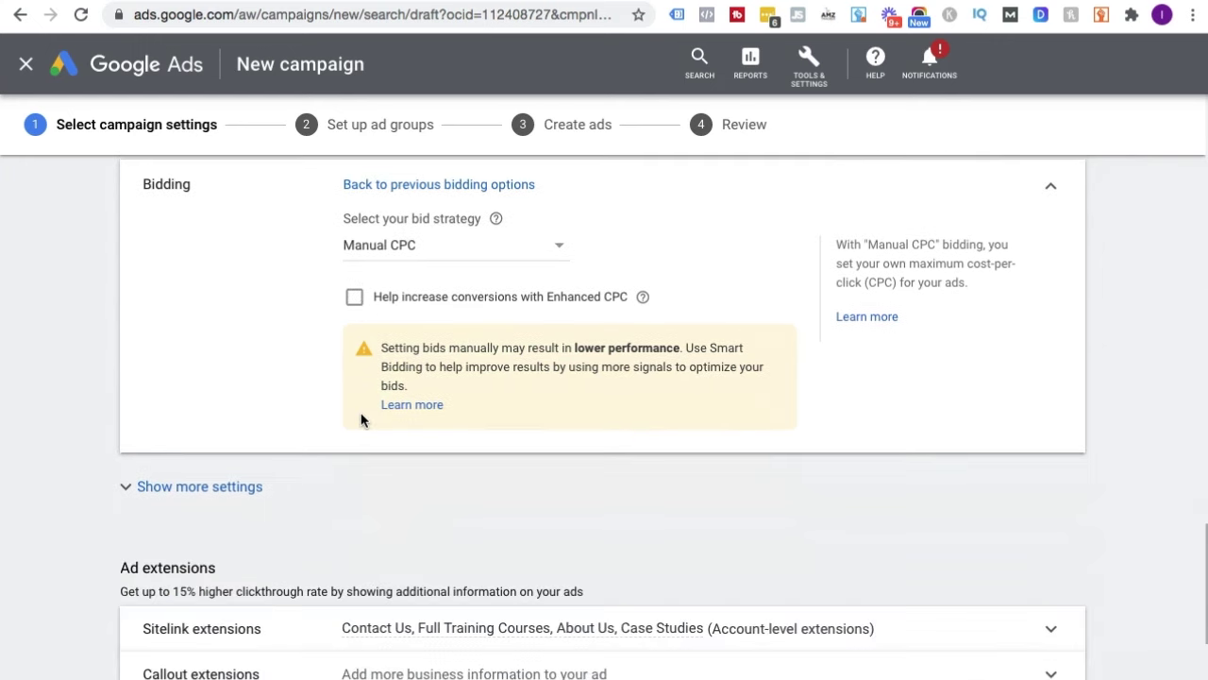
{"action": "scroll", "coordinate": [361, 421], "scroll_direction": "down", "scroll_amount": 1}
{"action": "scroll", "coordinate": [286, 426], "scroll_direction": "down", "scroll_amount": 3}
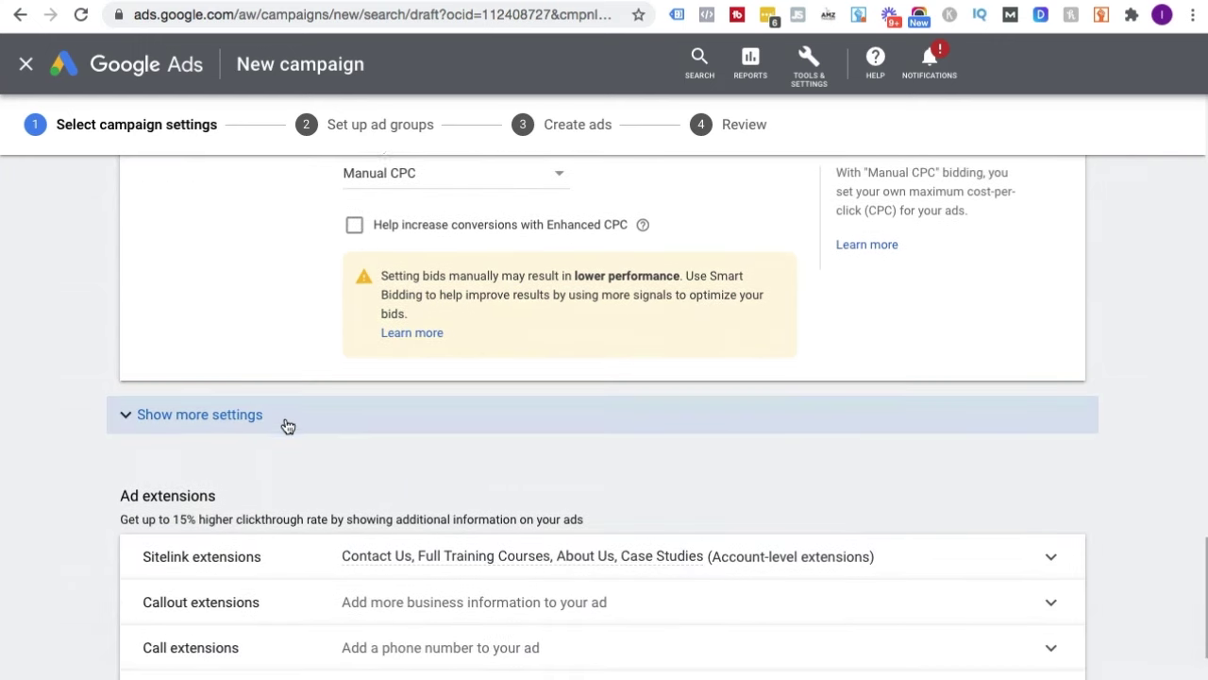
{"action": "left_click", "coordinate": [182, 263]}
{"action": "scroll", "coordinate": [321, 387], "scroll_direction": "down", "scroll_amount": 3}
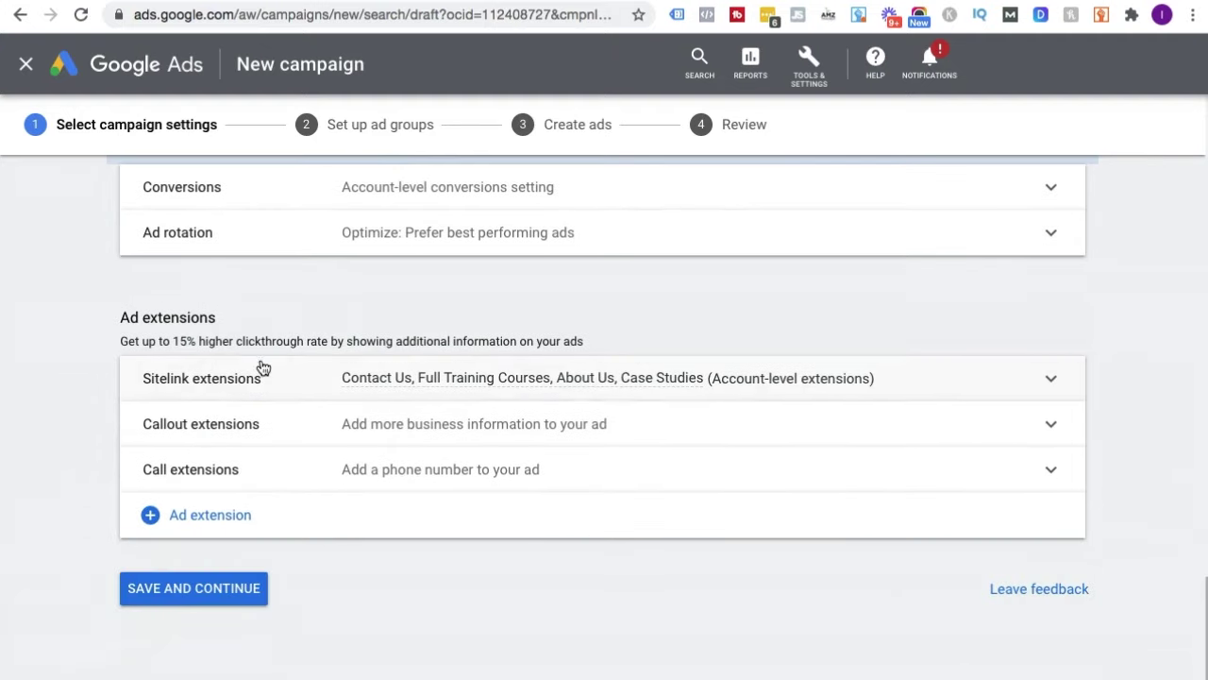
{"action": "left_click", "coordinate": [222, 578]}
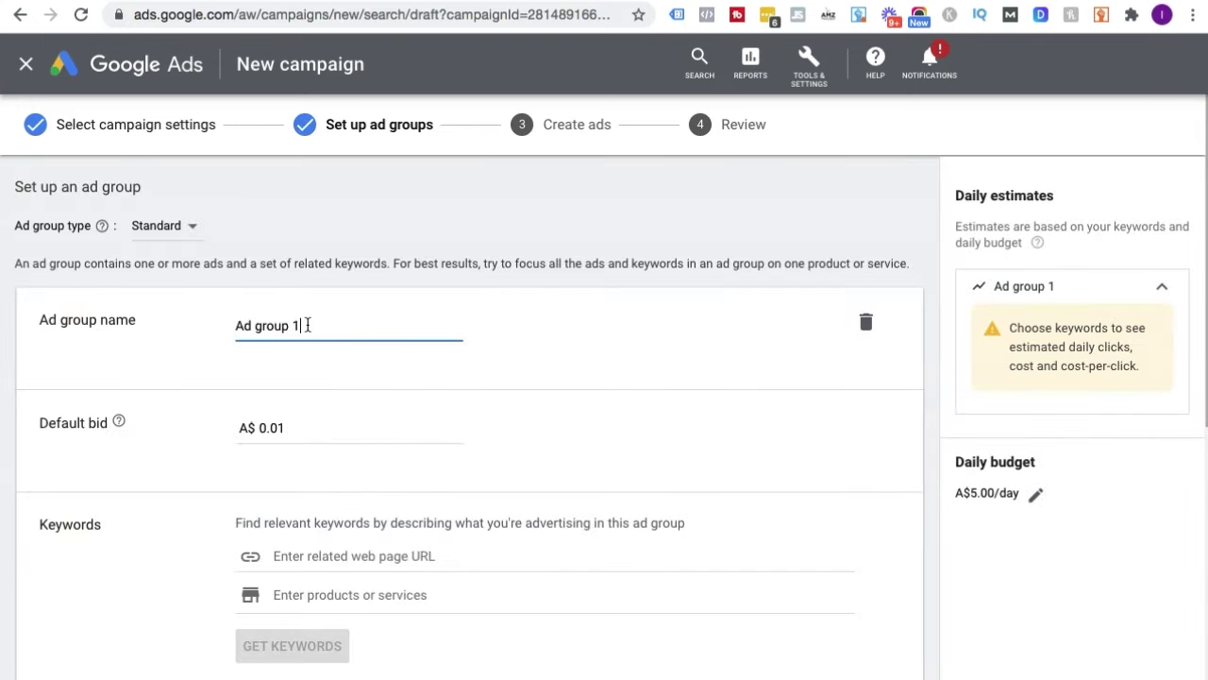
- Name the first ad group "Google" and set its default bid to A$0.5
{"action": "left_click_drag", "start_coordinate": [308, 324], "coordinate": [215, 331]}
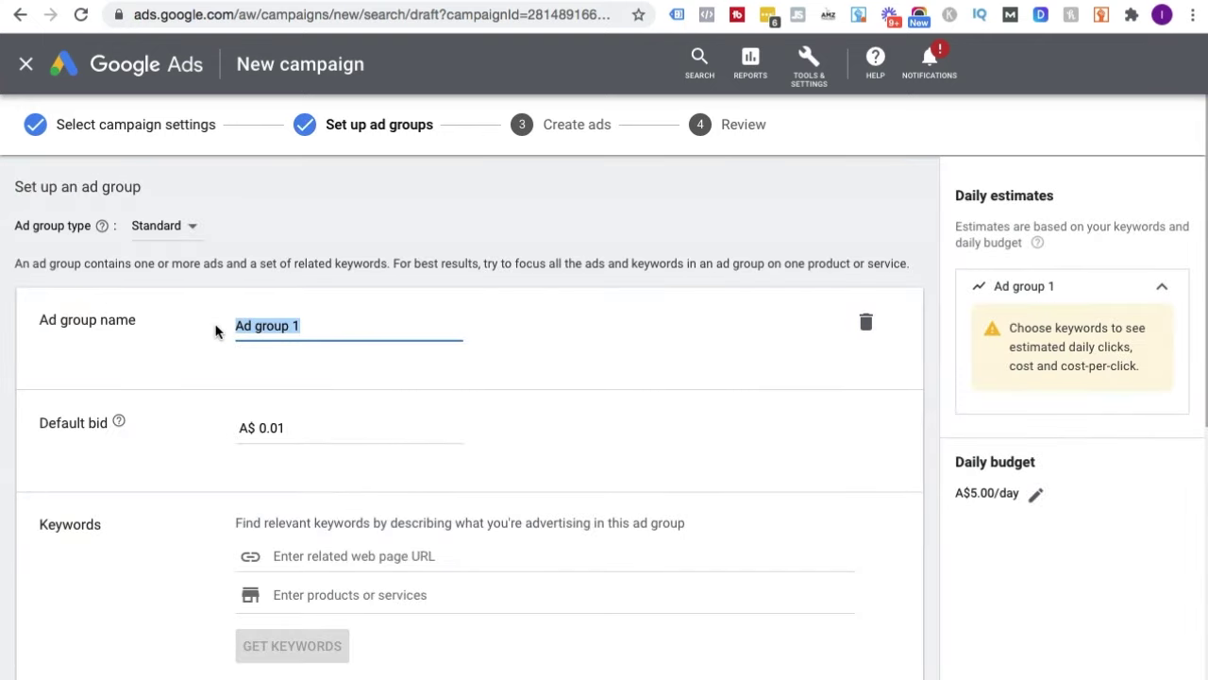
{"action": "type", "text": "Google"}
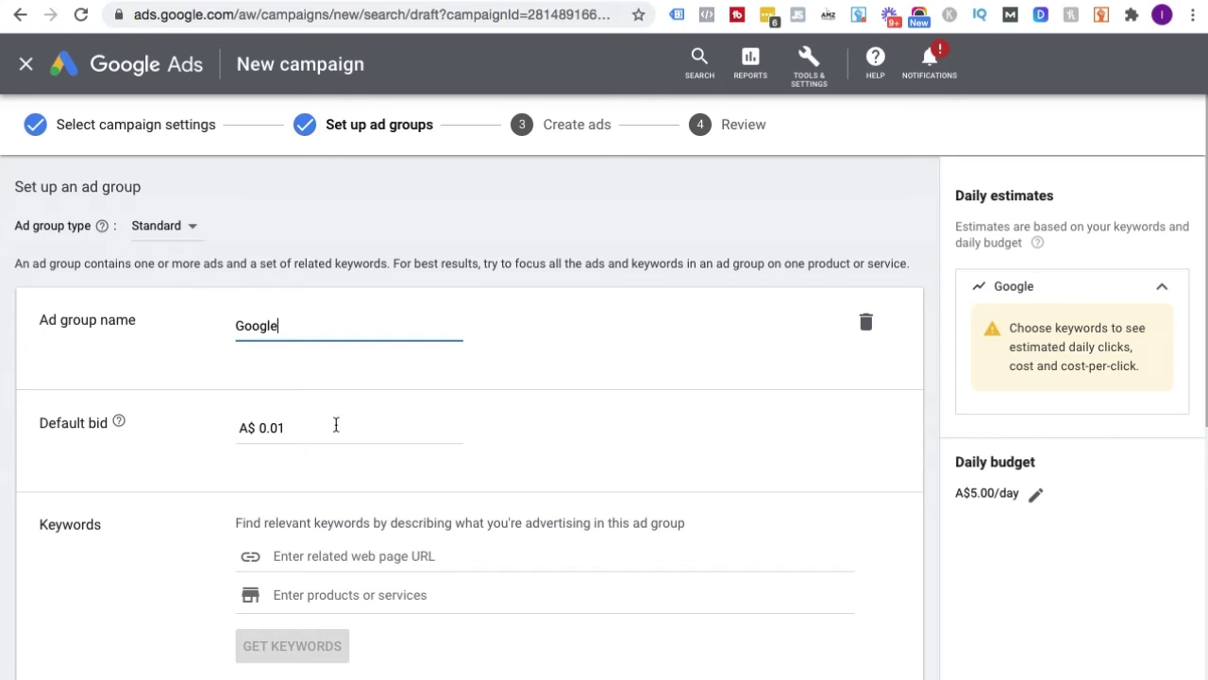
{"action": "scroll", "coordinate": [335, 425], "scroll_direction": "down", "scroll_amount": 2}
{"action": "left_click_drag", "start_coordinate": [306, 354], "coordinate": [243, 345]}
{"action": "type", "text": "0."}
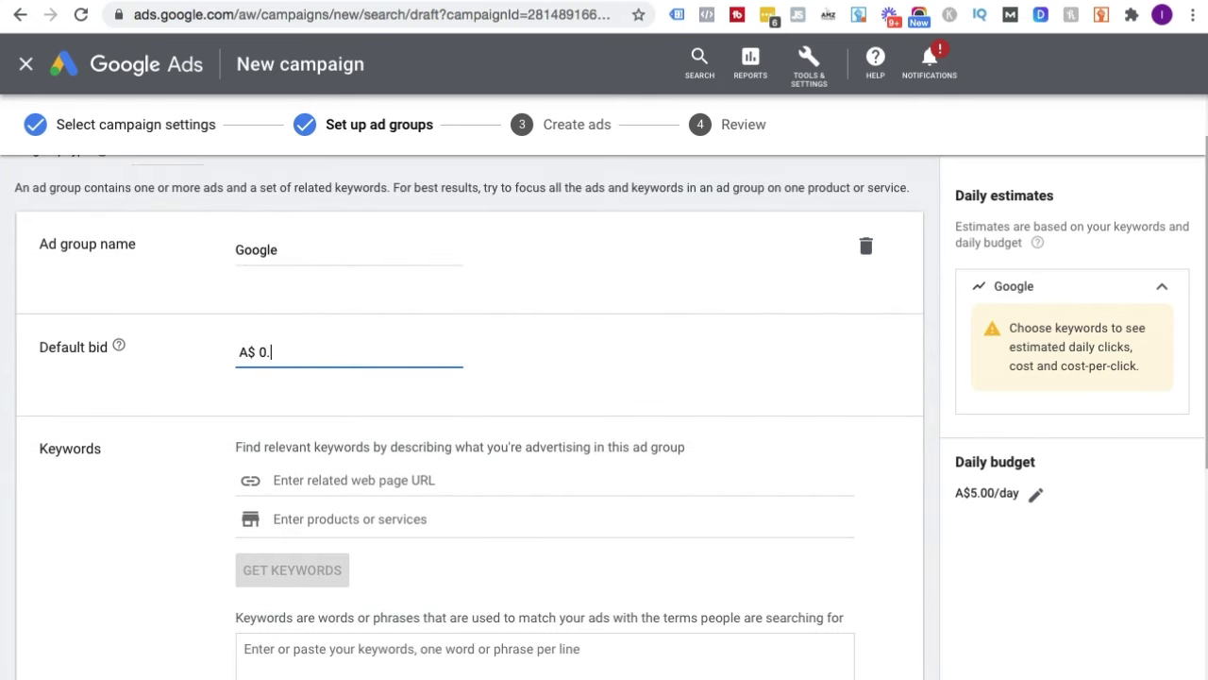
{"action": "type", "text": "5"}
{"action": "scroll", "coordinate": [291, 322], "scroll_direction": "down", "scroll_amount": 2}
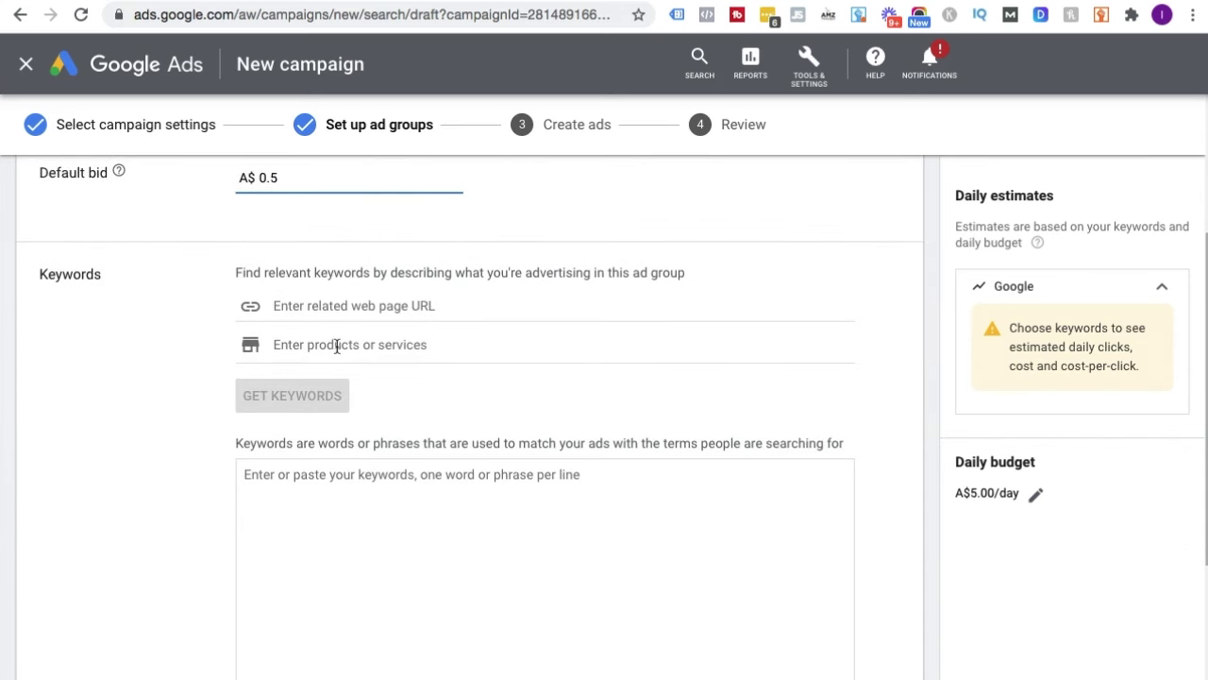
{"action": "scroll", "coordinate": [126, 386], "scroll_direction": "down", "scroll_amount": 1}
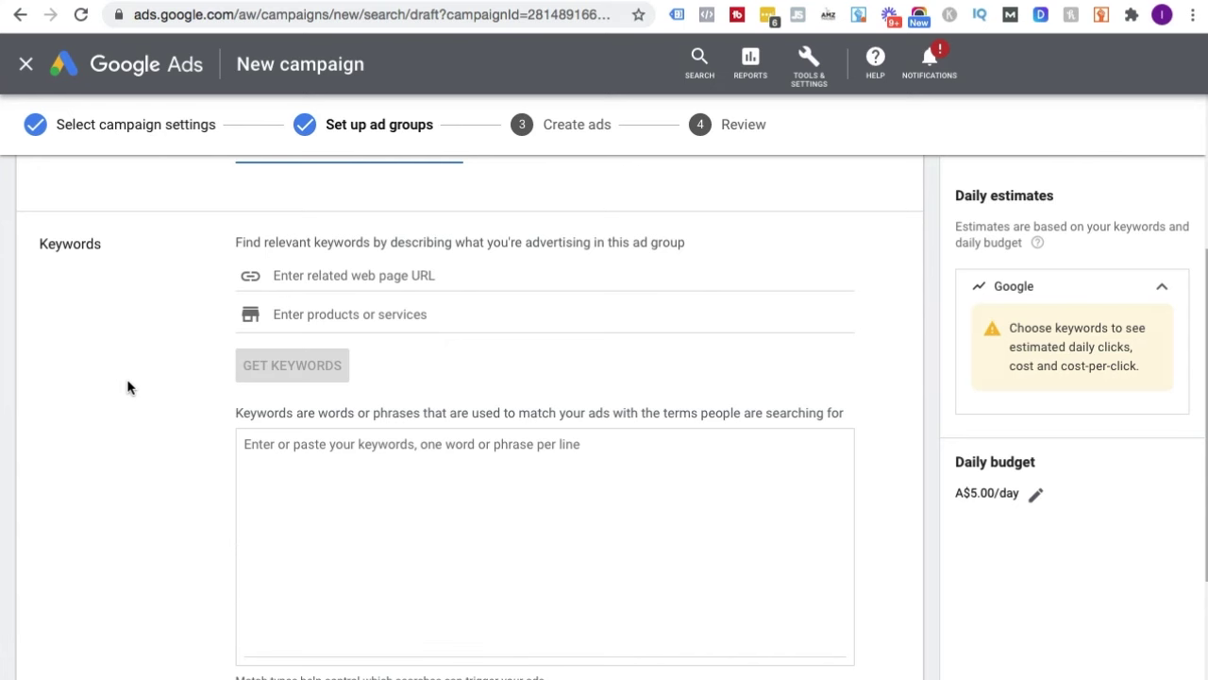
{"action": "scroll", "coordinate": [143, 377], "scroll_direction": "up", "scroll_amount": 2}
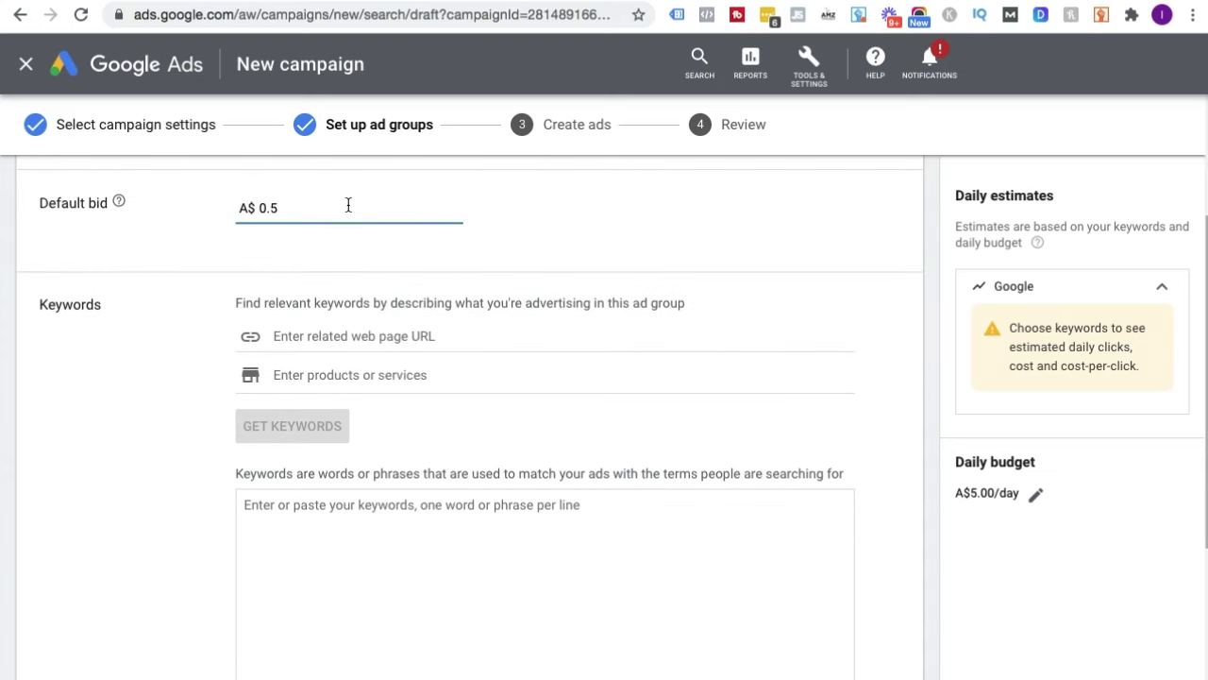
{"action": "scroll", "coordinate": [425, 349], "scroll_direction": "down", "scroll_amount": 1}
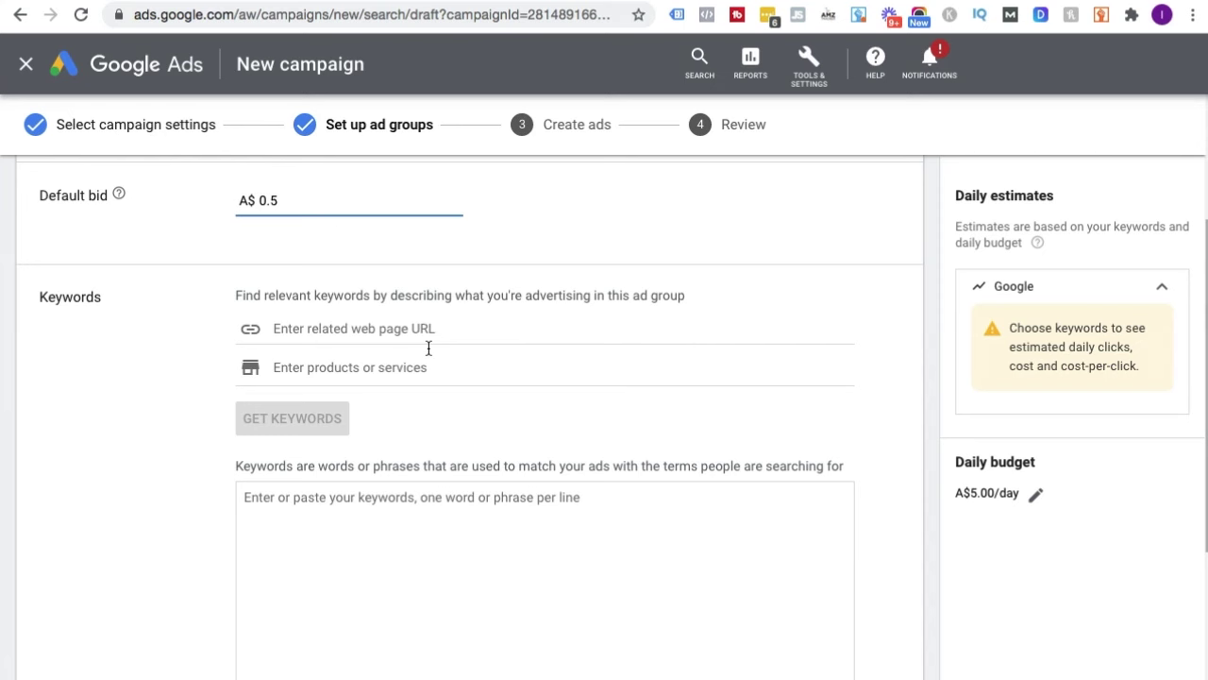
- Add the phrase-match keyword "create Google Retargeting" to the Google ad group
{"action": "scroll", "coordinate": [141, 343], "scroll_direction": "down", "scroll_amount": 2}
{"action": "scroll", "coordinate": [139, 346], "scroll_direction": "down", "scroll_amount": 1}
{"action": "left_click", "coordinate": [315, 451]}
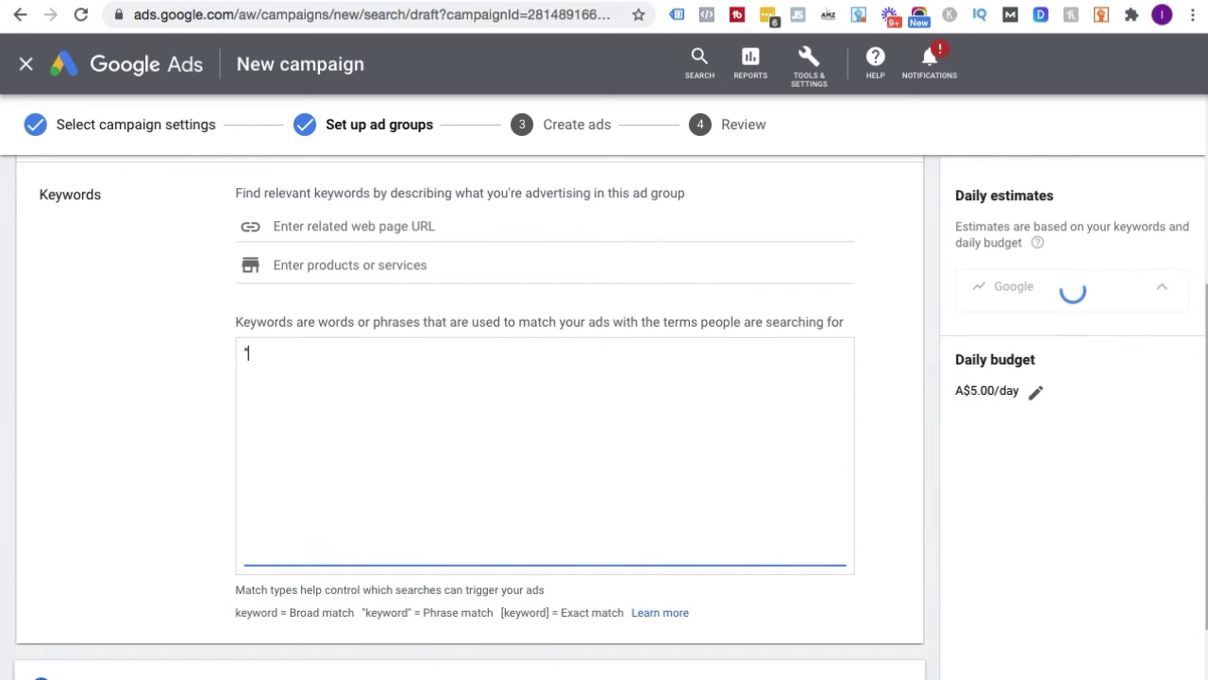
{"action": "type", "text": "create "}
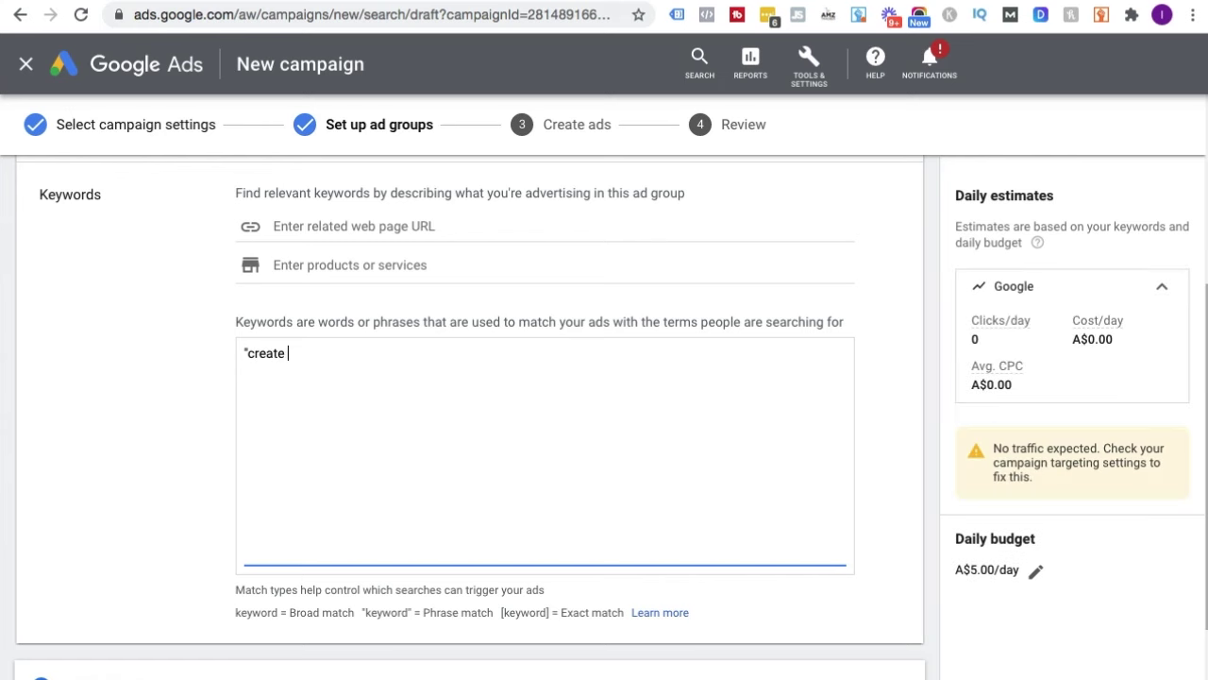
{"action": "type", "text": "Google Retargeting"}
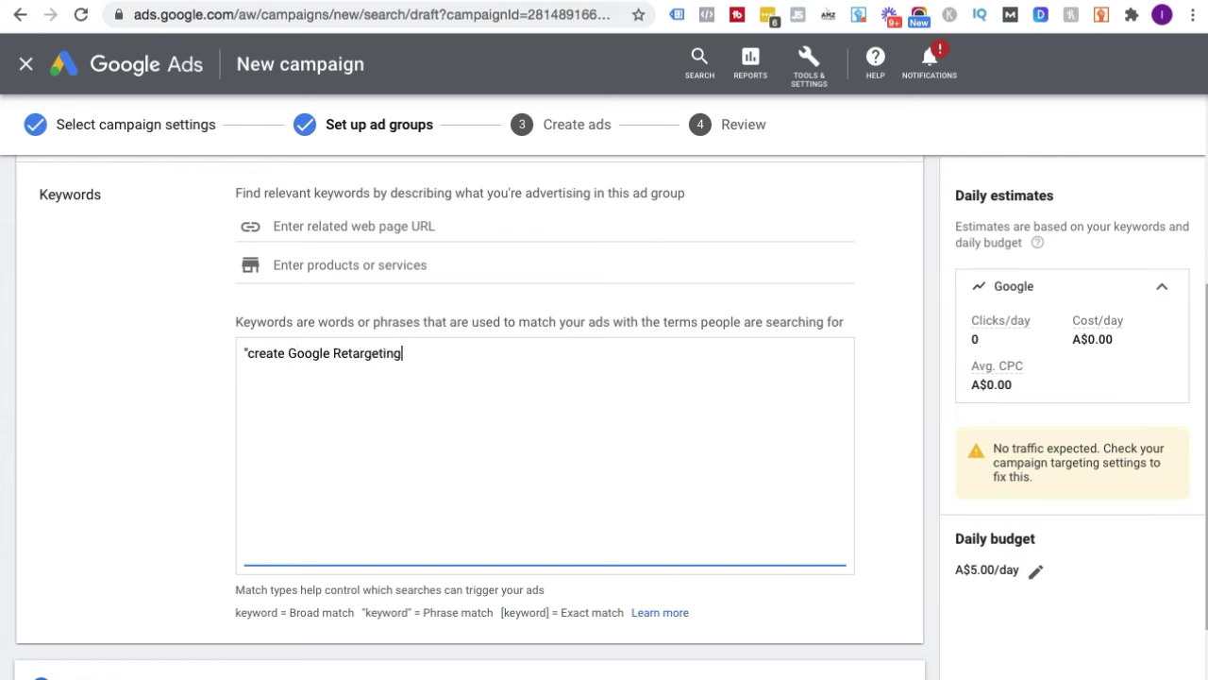
{"action": "type", "text": "\""}
{"action": "key", "text": "Return"}
{"action": "left_click_drag", "start_coordinate": [236, 612], "coordinate": [281, 623]}
{"action": "left_click", "coordinate": [276, 613]}
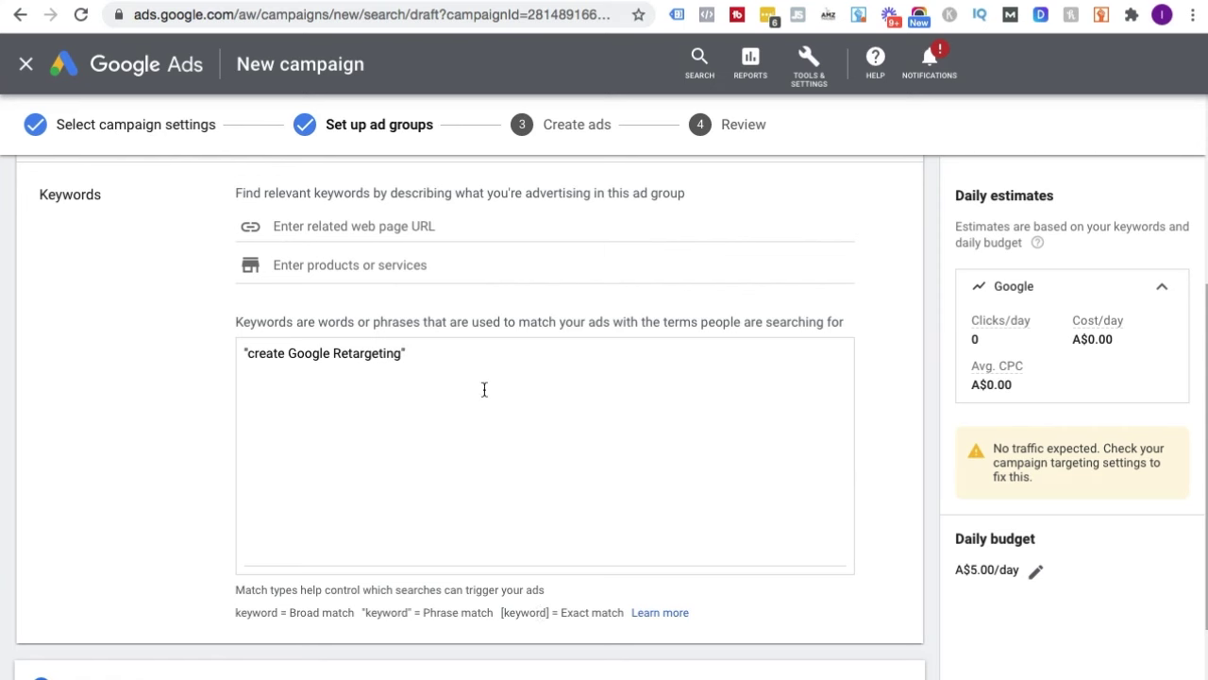
- Add the phrase-match keywords "Google Remarketing" and "retarget on Google" on separate lines below the first keyword
{"action": "left_click", "coordinate": [428, 355]}
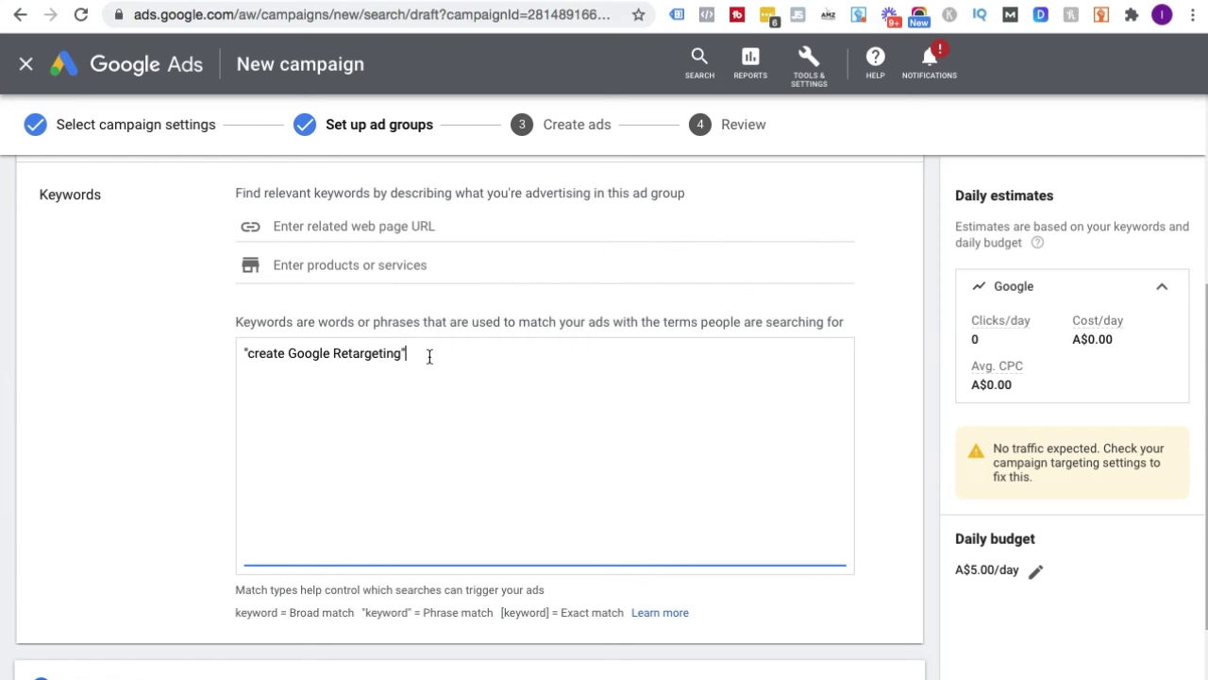
{"action": "key", "text": "Return"}
{"action": "type", "text": "\"Google Remarketing\""}
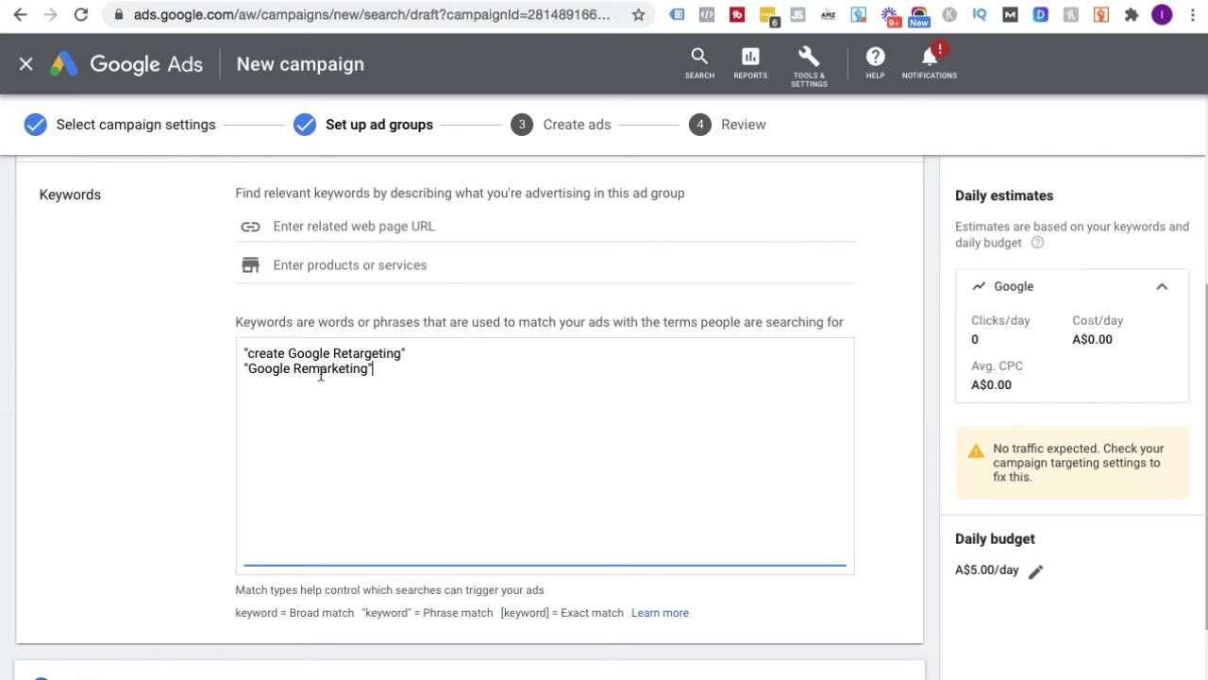
{"action": "key", "text": "Return"}
{"action": "type", "text": "\"retarget on Google\""}
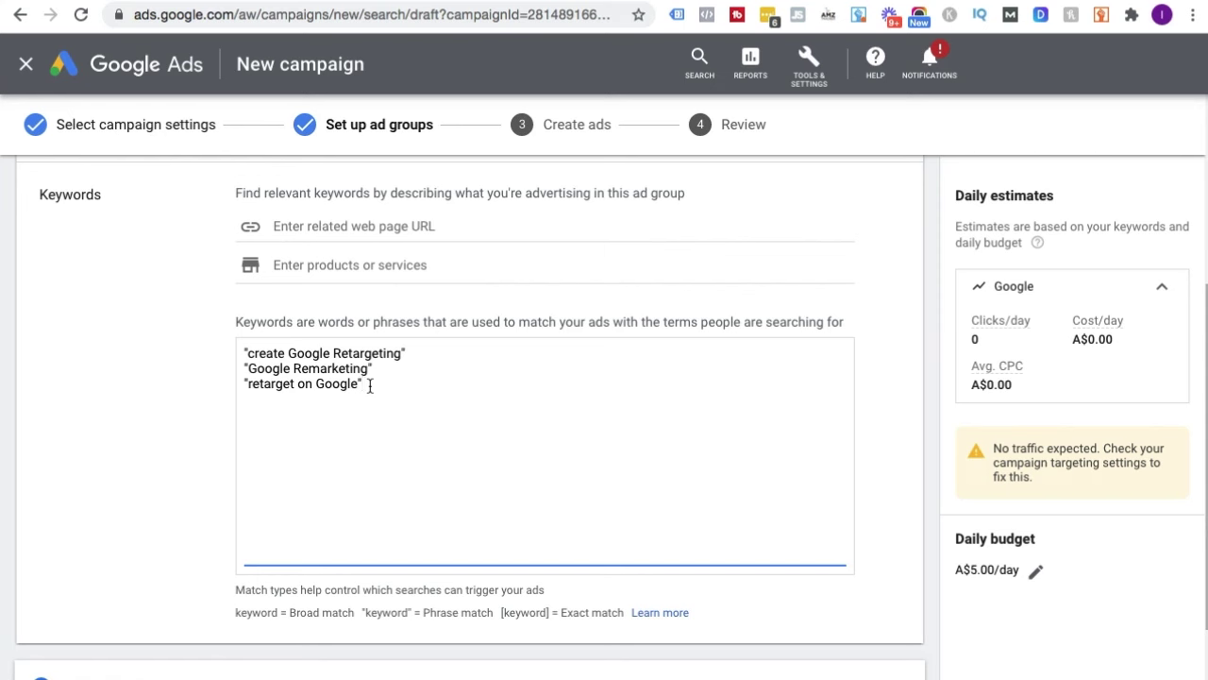
- Add a second ad group below the Google ad group
{"action": "scroll", "coordinate": [369, 385], "scroll_direction": "up", "scroll_amount": 1}
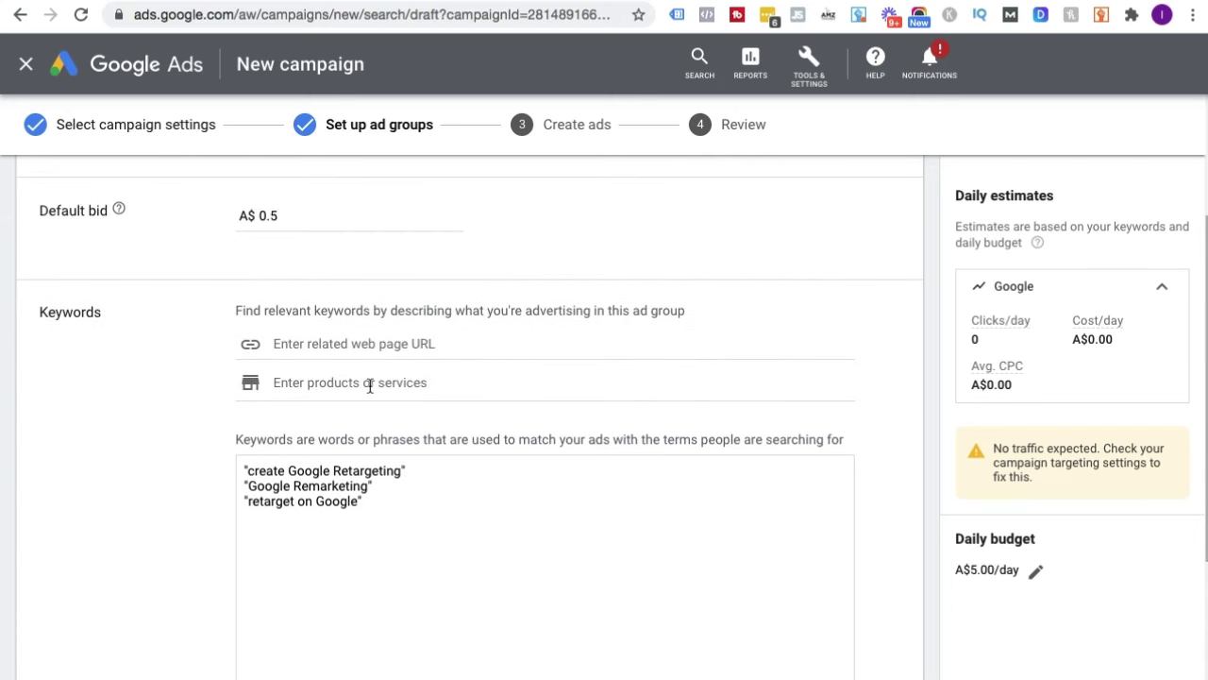
{"action": "scroll", "coordinate": [369, 385], "scroll_direction": "down", "scroll_amount": 1}
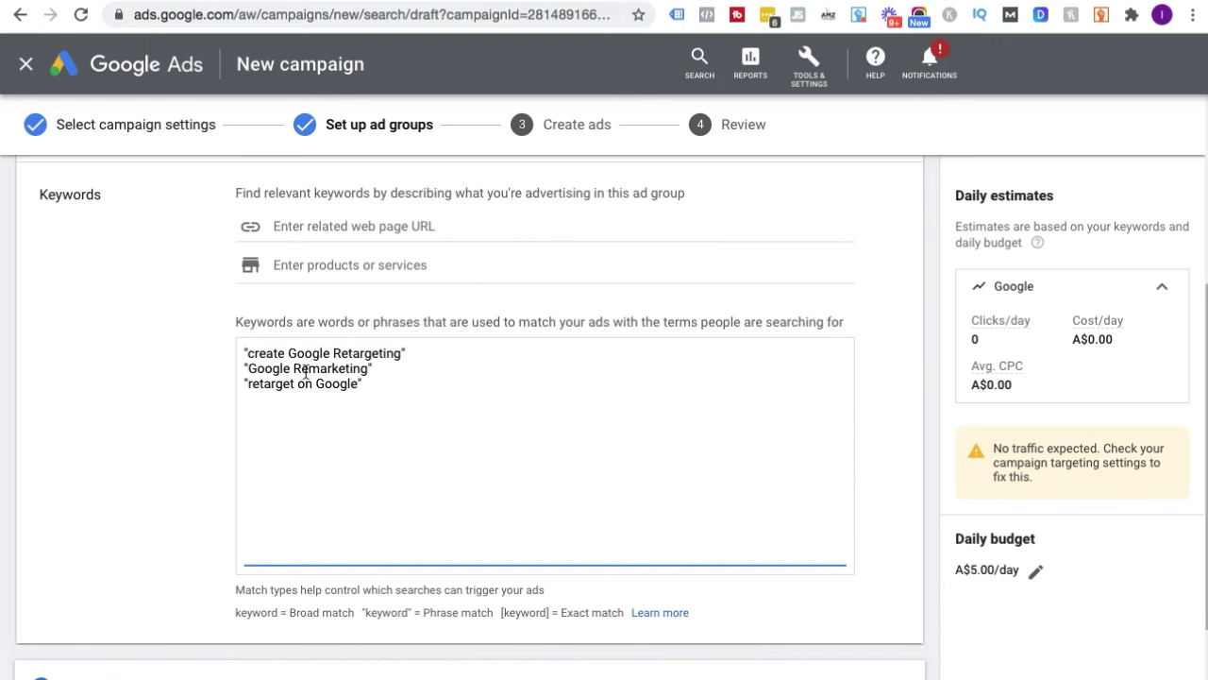
{"action": "scroll", "coordinate": [303, 371], "scroll_direction": "down", "scroll_amount": 1}
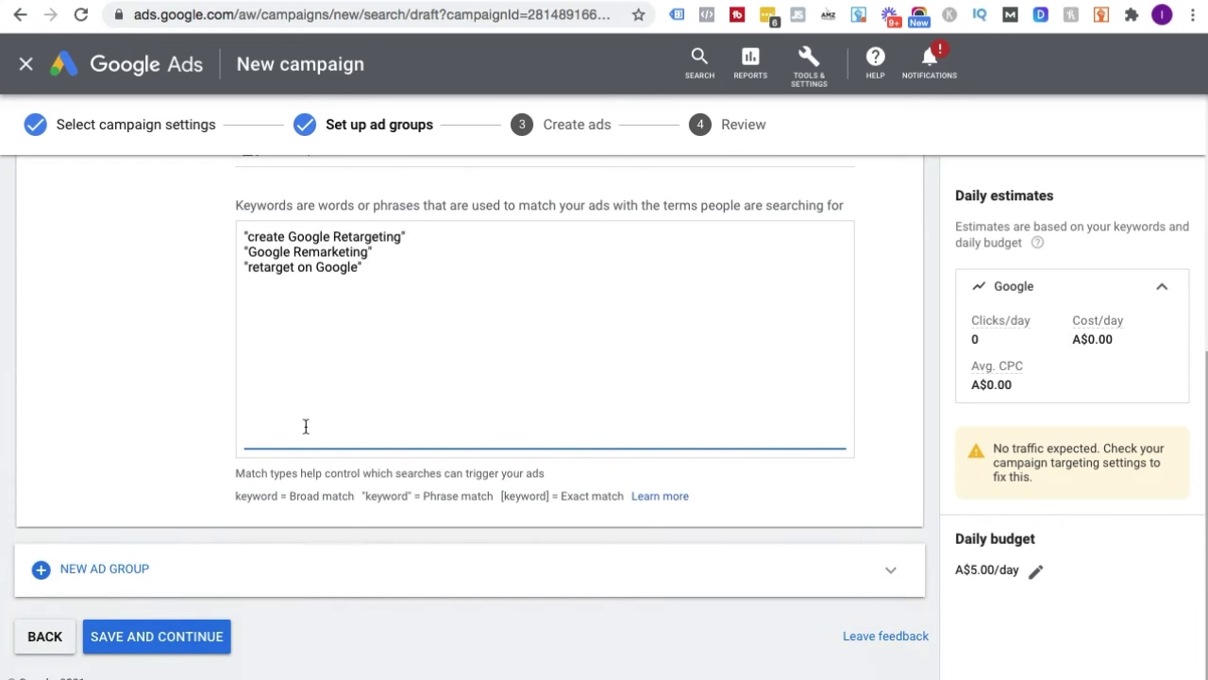
{"action": "left_click", "coordinate": [142, 567]}
- Try the phrase-match keyword "create Facebook Retargeting" in the second ad group, and cut it out again
{"action": "left_click", "coordinate": [329, 320]}
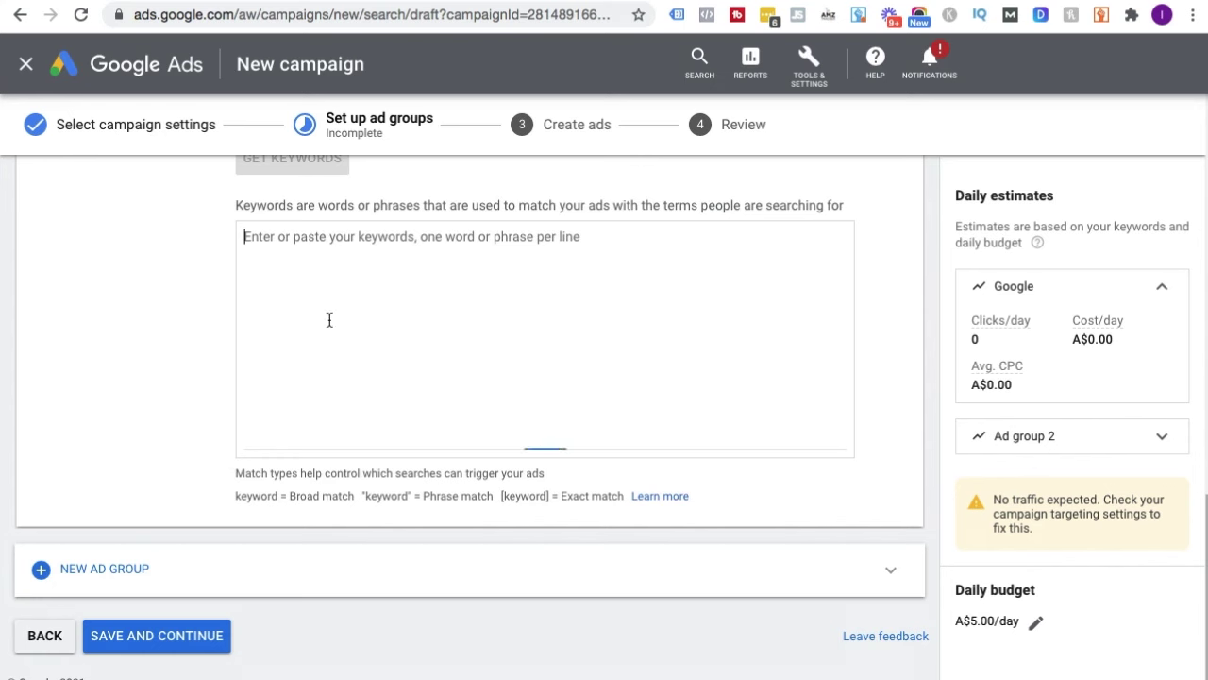
{"action": "type", "text": "1create Faceboo"}
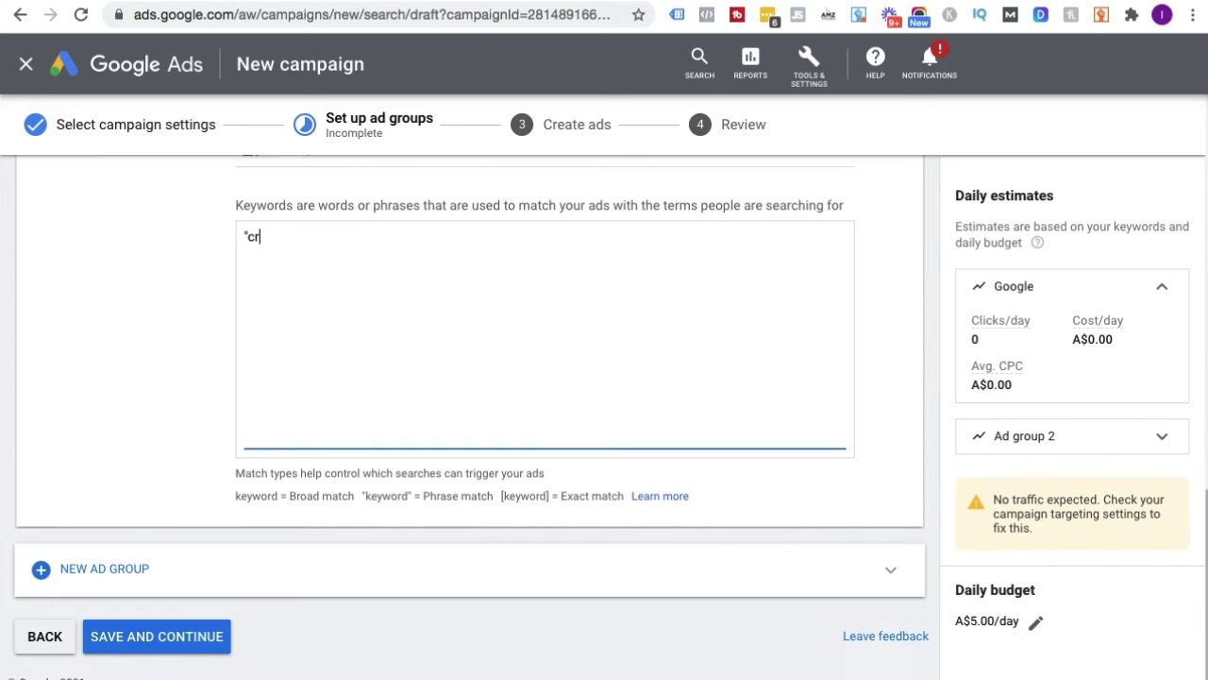
{"action": "type", "text": "k Retargeting\""}
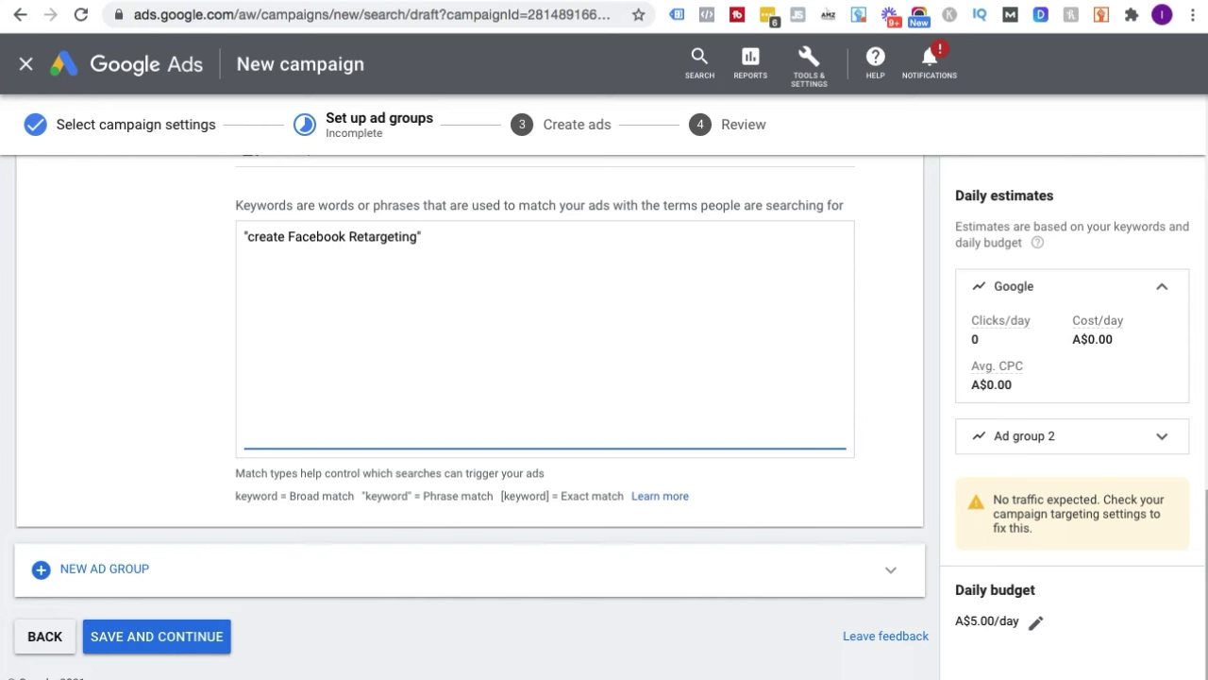
{"action": "scroll", "coordinate": [338, 327], "scroll_direction": "up", "scroll_amount": 3}
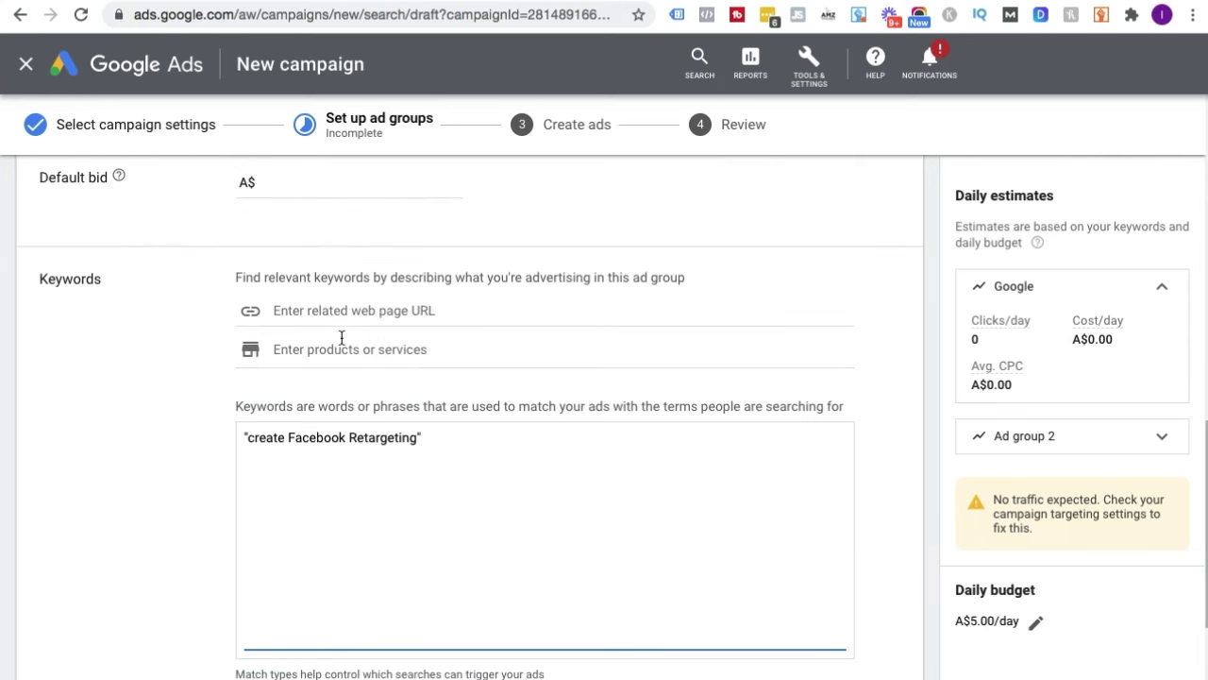
{"action": "scroll", "coordinate": [321, 415], "scroll_direction": "down", "scroll_amount": 3}
{"action": "left_click_drag", "start_coordinate": [444, 240], "coordinate": [234, 239]}
{"action": "key", "text": "ctrl+x"}
{"action": "scroll", "coordinate": [235, 245], "scroll_direction": "up", "scroll_amount": 3}
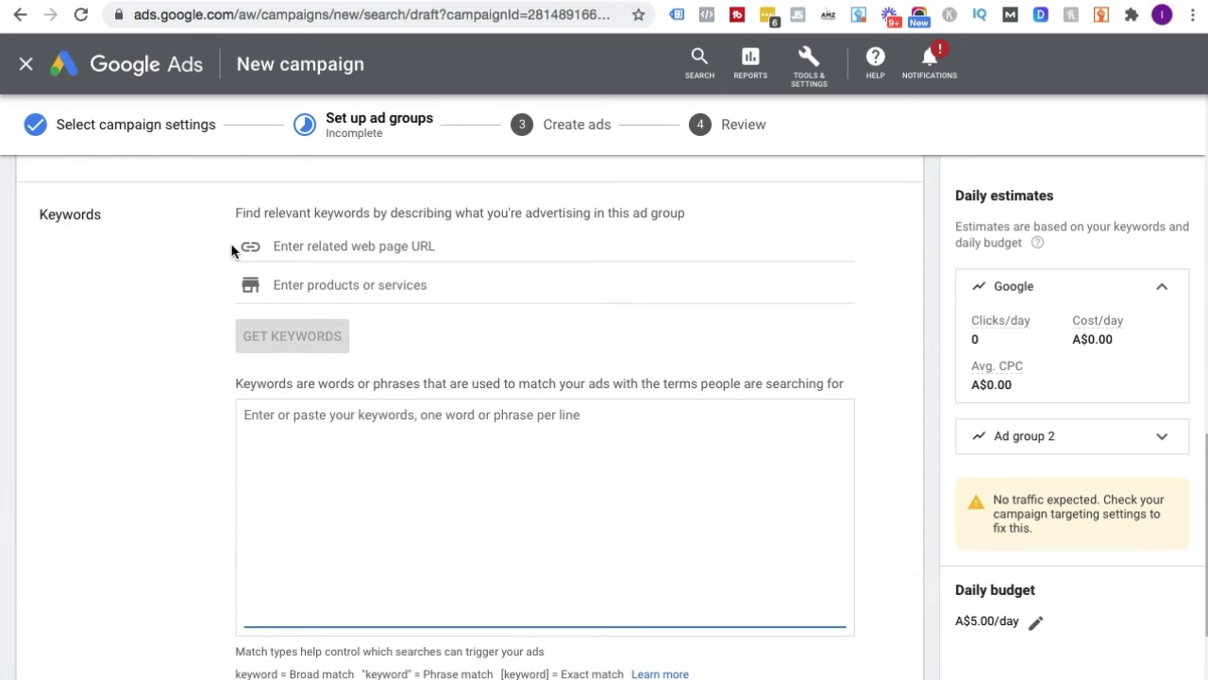
{"action": "scroll", "coordinate": [708, 250], "scroll_direction": "up", "scroll_amount": 2}
{"action": "scroll", "coordinate": [364, 315], "scroll_direction": "up", "scroll_amount": 2}
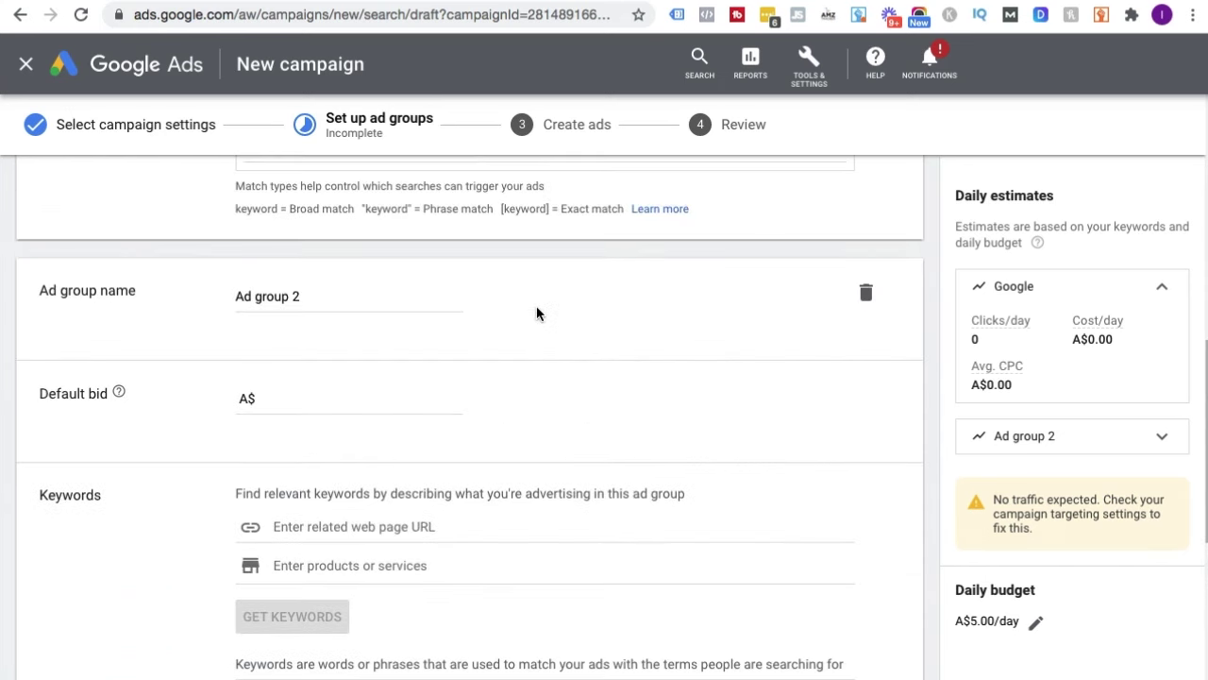
- Delete the second ad group, Ad group 2, and save the ad group setup to continue to ad creation
{"action": "left_click", "coordinate": [867, 294]}
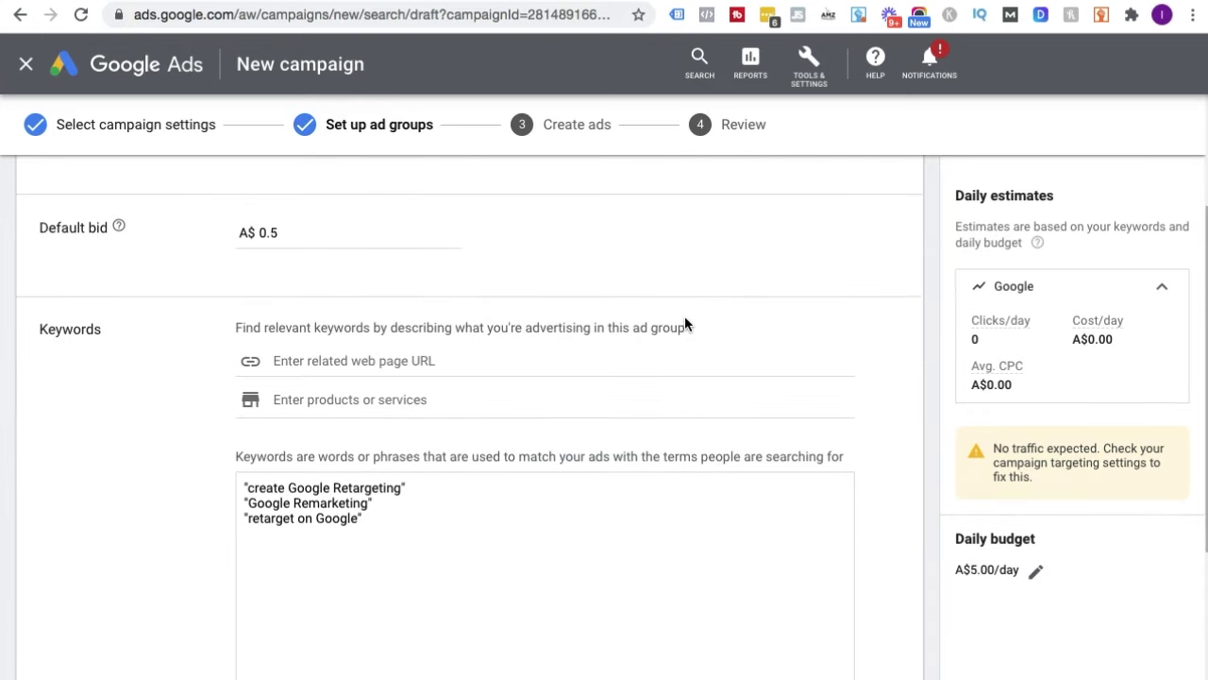
{"action": "scroll", "coordinate": [684, 316], "scroll_direction": "down", "scroll_amount": 3}
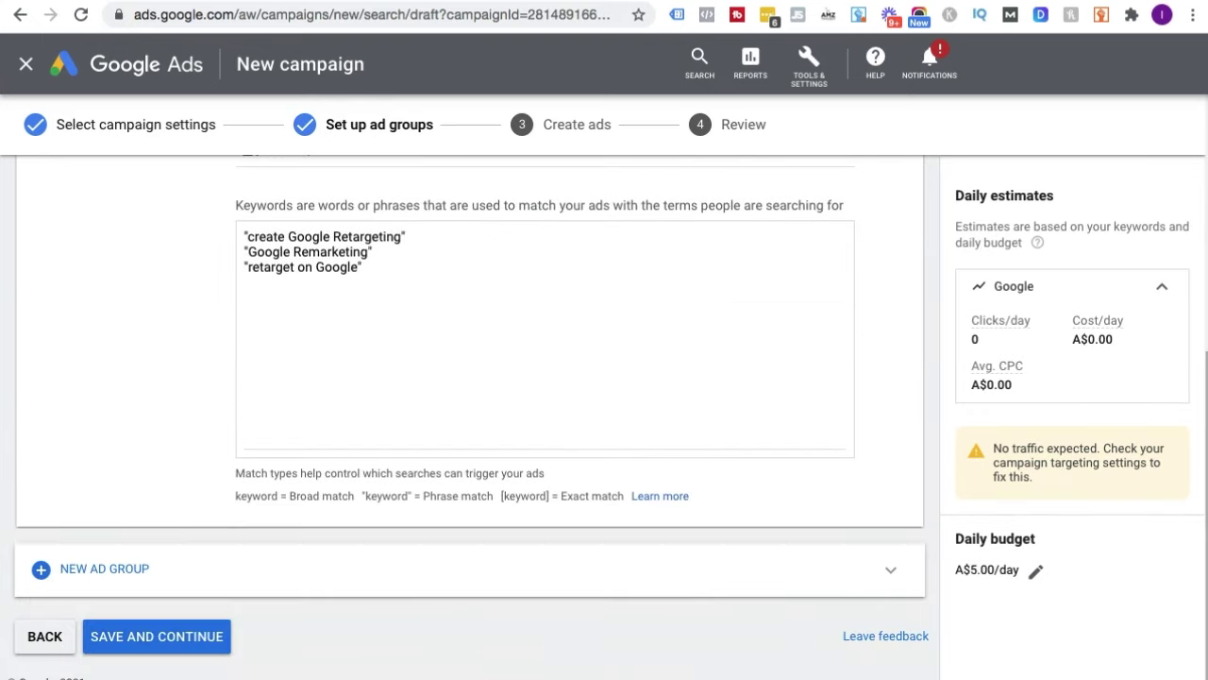
{"action": "left_click", "coordinate": [187, 644]}
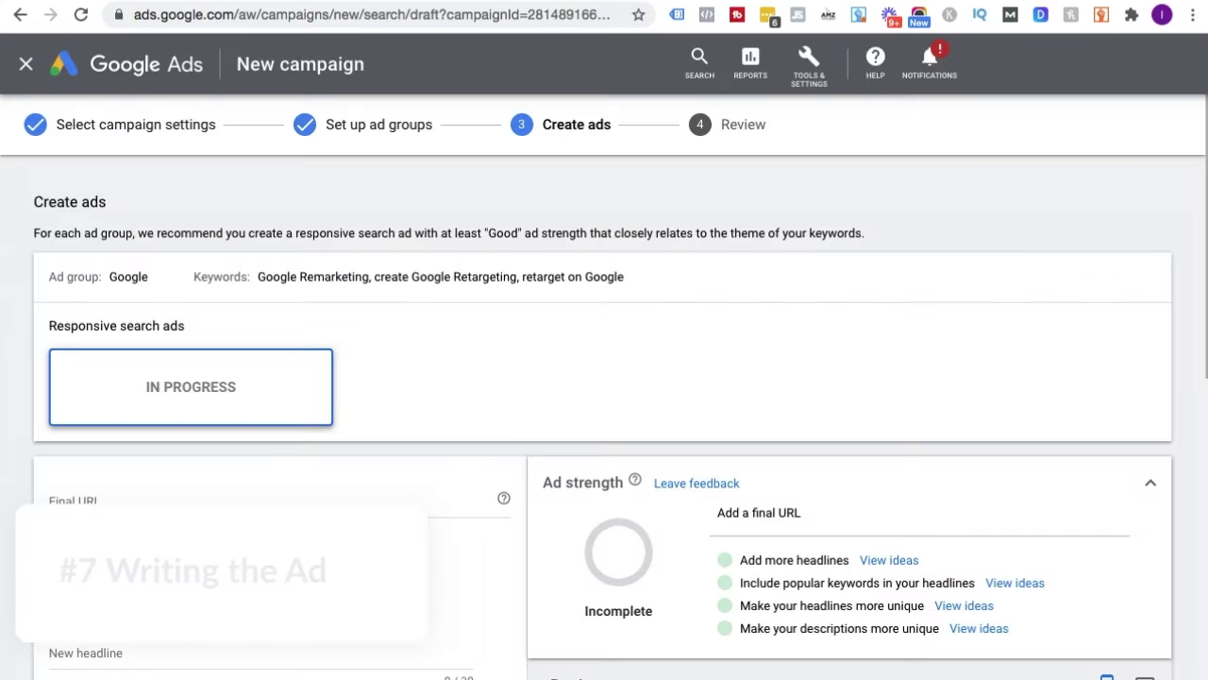
{"action": "scroll", "coordinate": [440, 387], "scroll_direction": "down", "scroll_amount": 2}
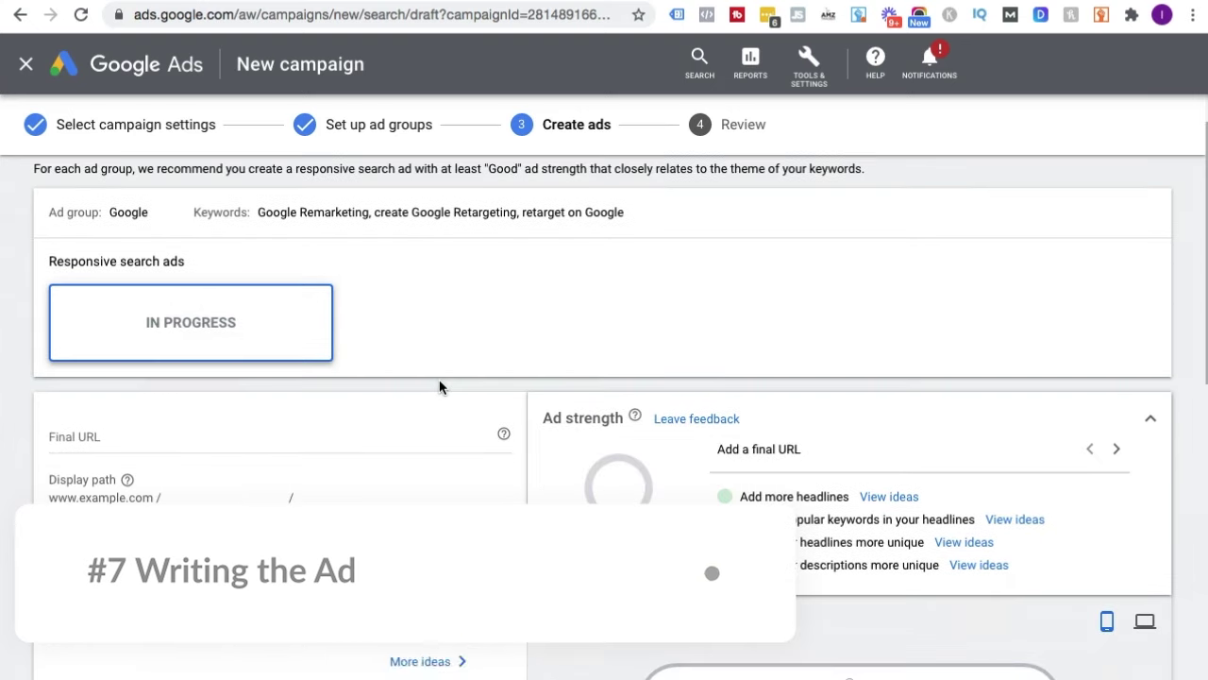
{"action": "scroll", "coordinate": [439, 387], "scroll_direction": "down", "scroll_amount": 1}
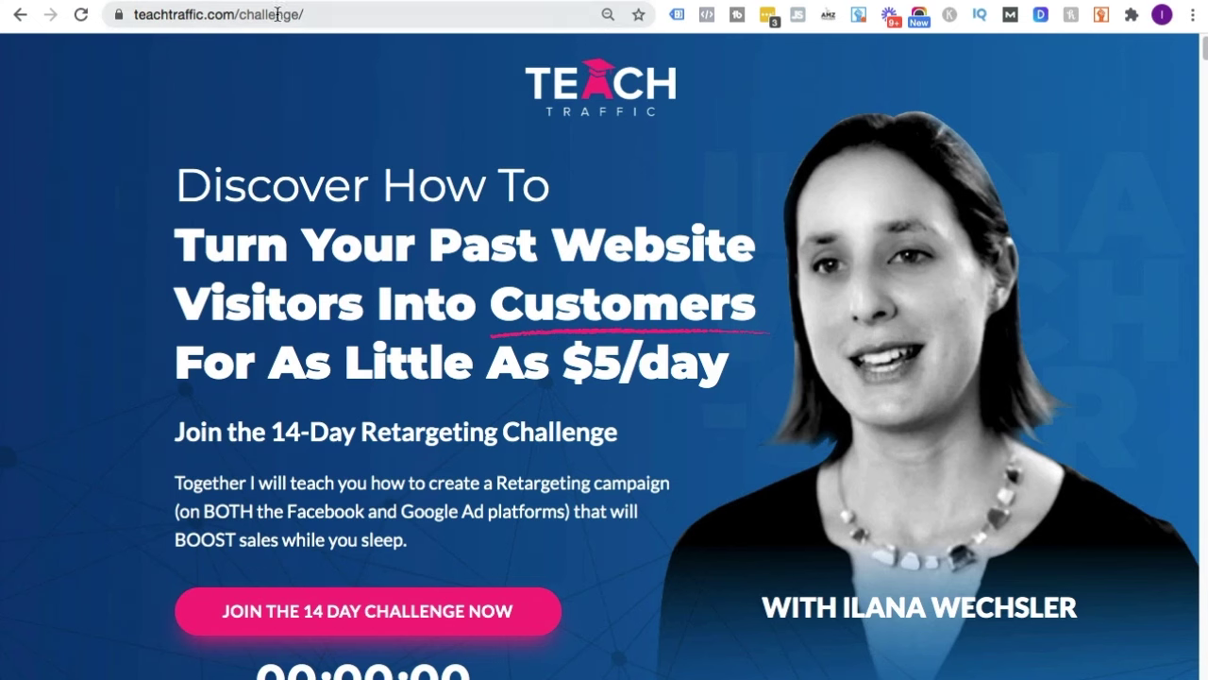
{"action": "left_click", "coordinate": [277, 14]}
{"action": "left_click", "coordinate": [308, 15]}
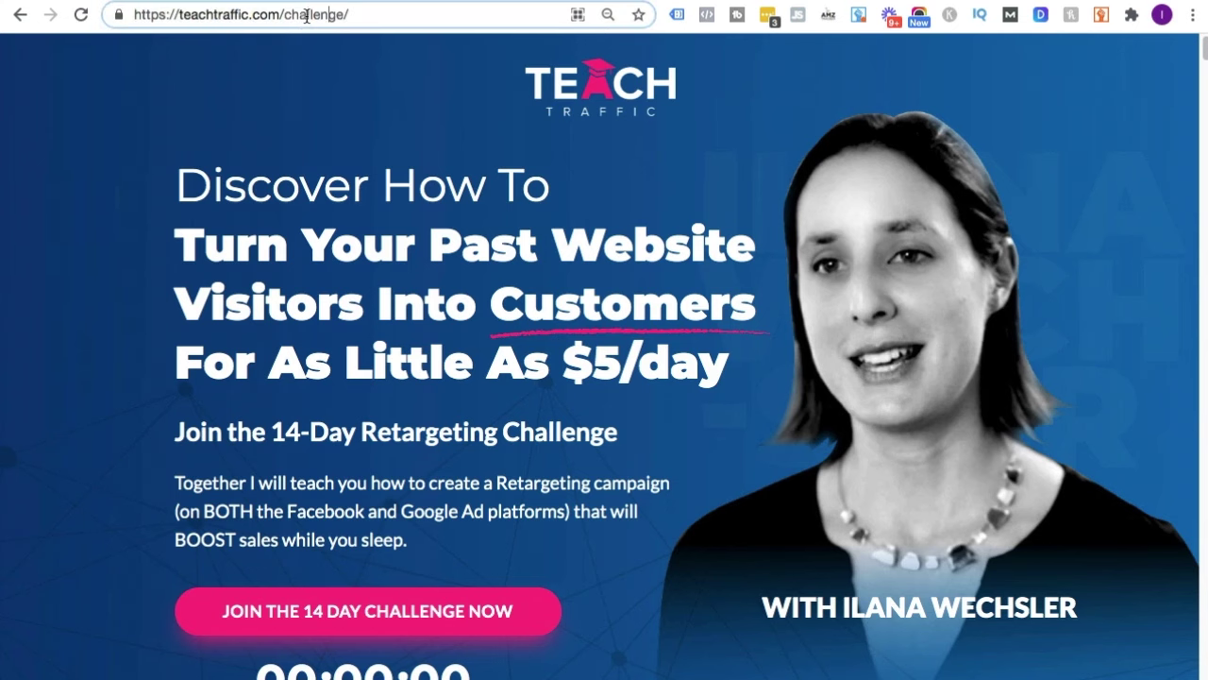
{"action": "triple_click", "coordinate": [308, 15]}
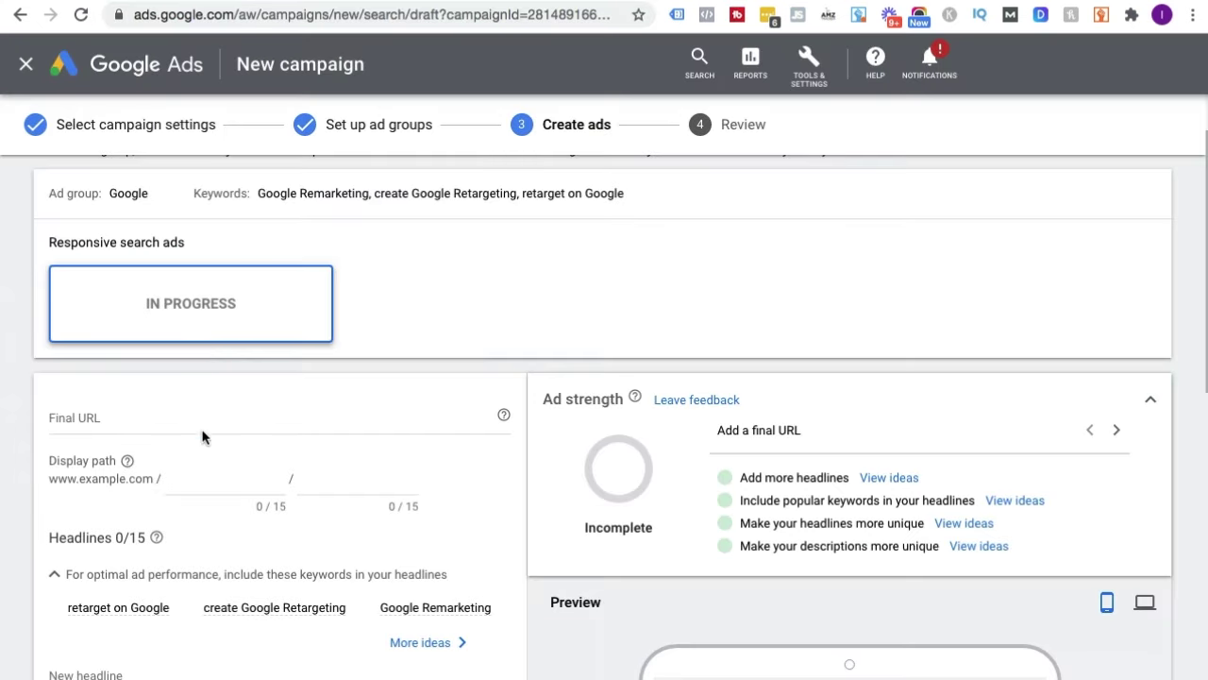
{"action": "left_click", "coordinate": [204, 431]}
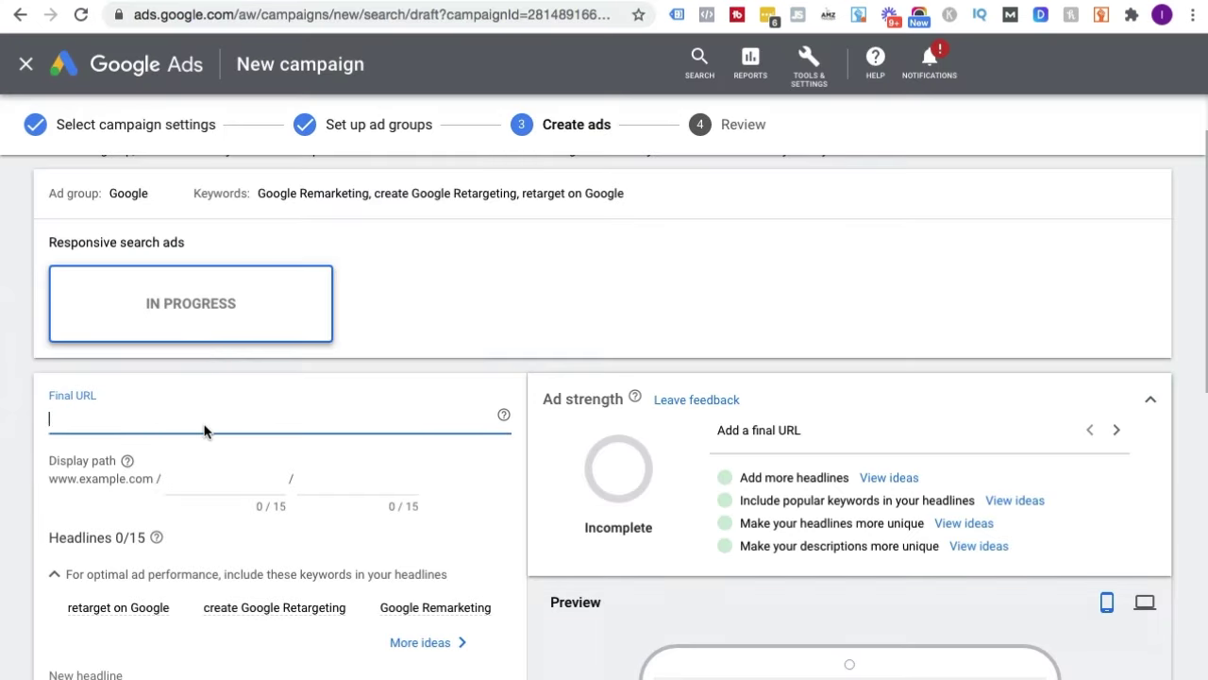
{"action": "key", "text": "ctrl+v"}
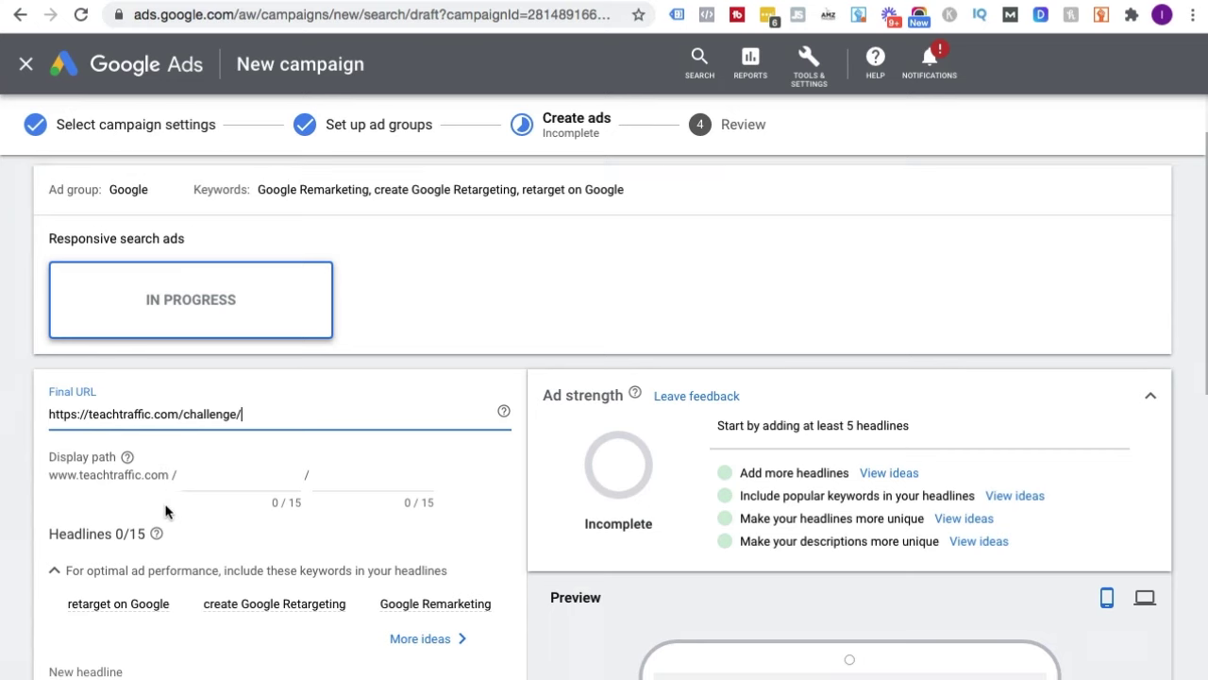
- Set the two display path parts of the ad to "retargeting" and "challenge"
{"action": "scroll", "coordinate": [167, 507], "scroll_direction": "down", "scroll_amount": 1}
{"action": "left_click", "coordinate": [215, 442]}
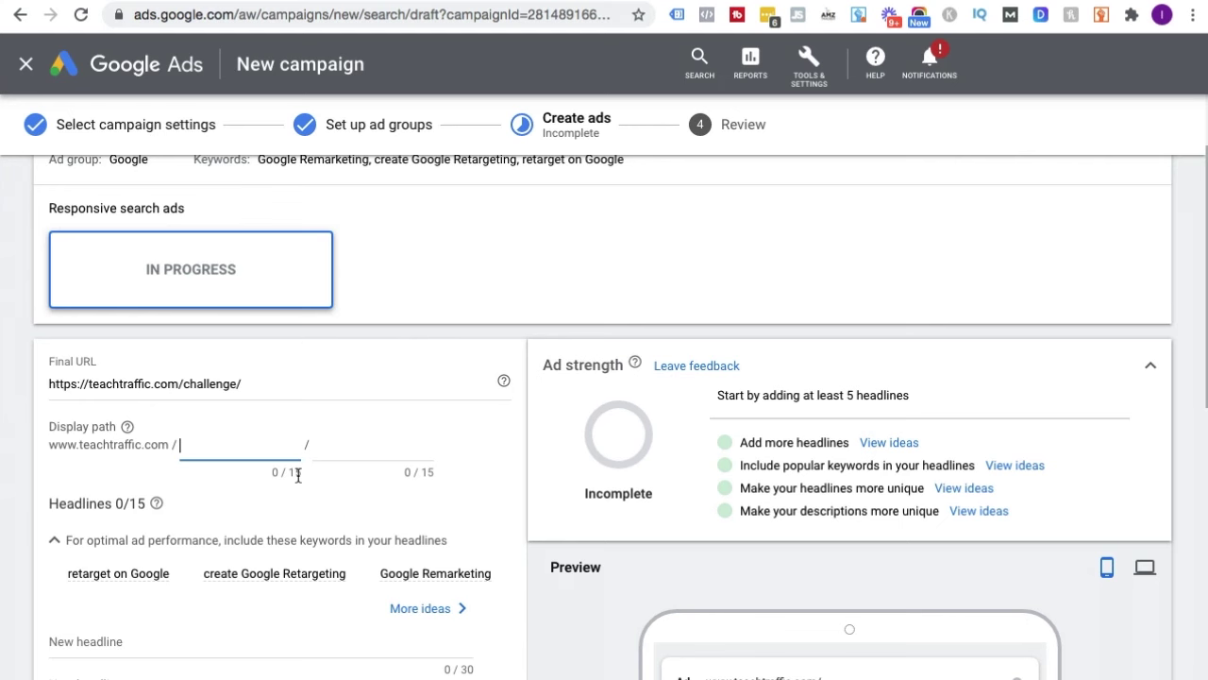
{"action": "type", "text": "Rega"}
{"action": "key", "text": "BackSpace"}
{"action": "key", "text": "BackSpace"}
{"action": "key", "text": "BackSpace"}
{"action": "type", "text": "retargeting"}
{"action": "left_click", "coordinate": [373, 444]}
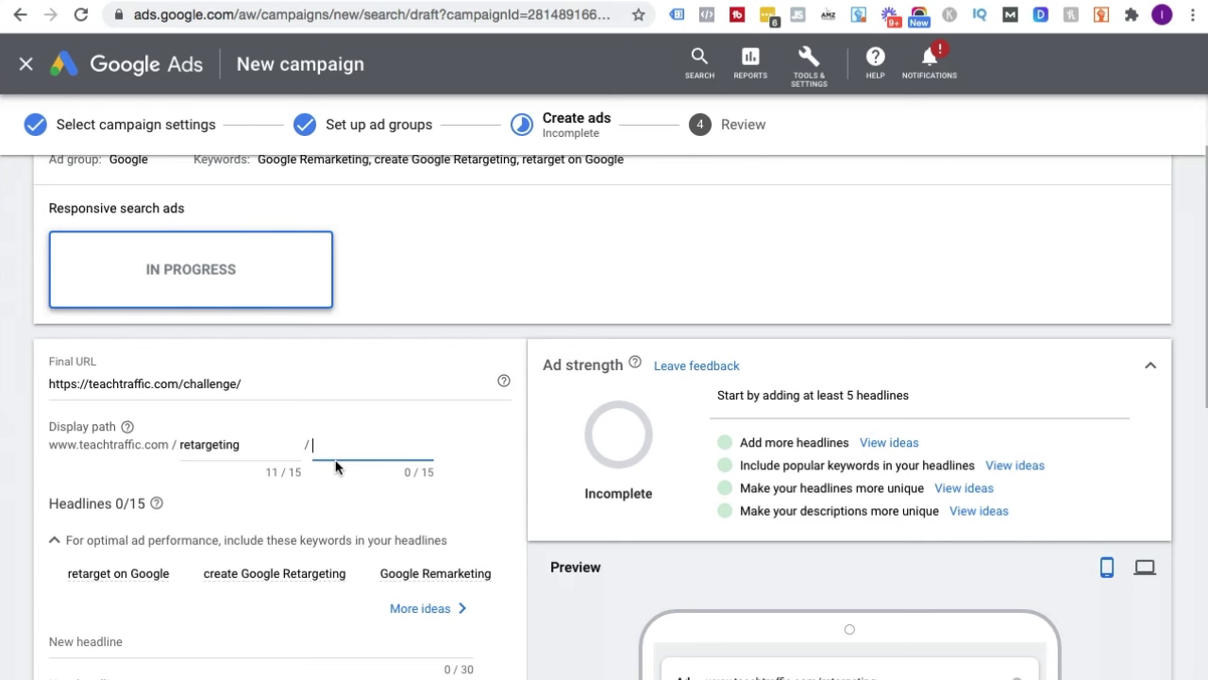
{"action": "type", "text": "challenge"}
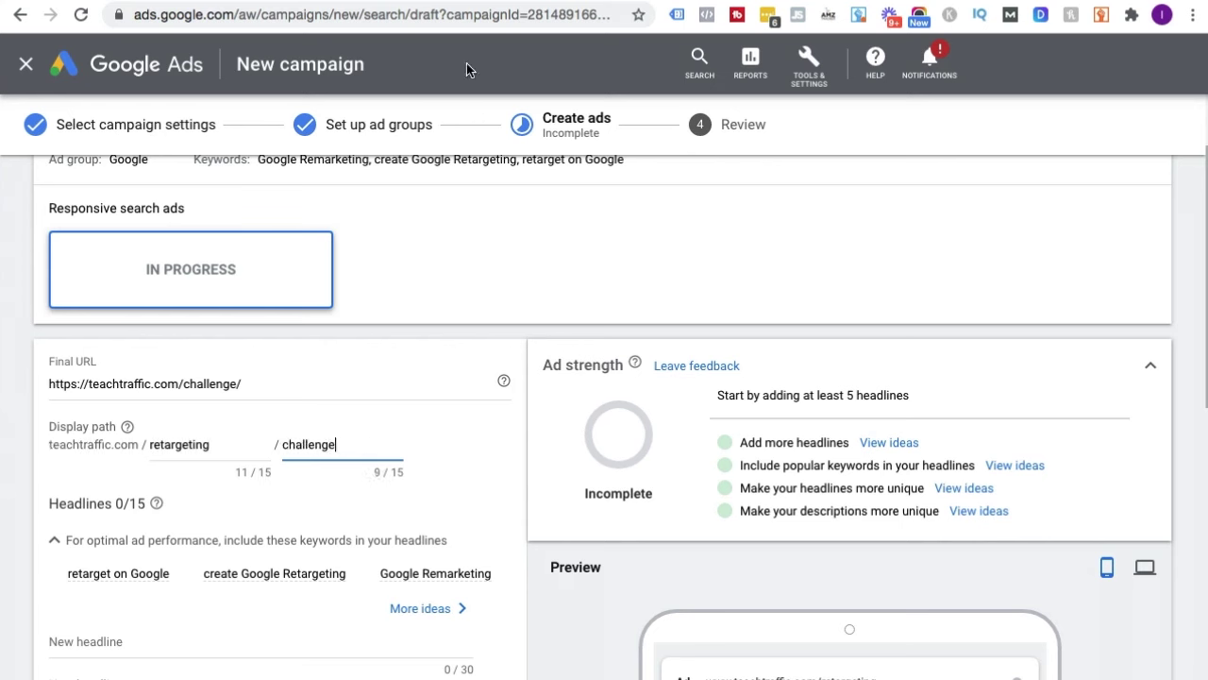
- Check the landing page against the ad's display path, and review the responsive search ad's headline fields and preview
{"action": "key", "text": "ctrl+Tab"}
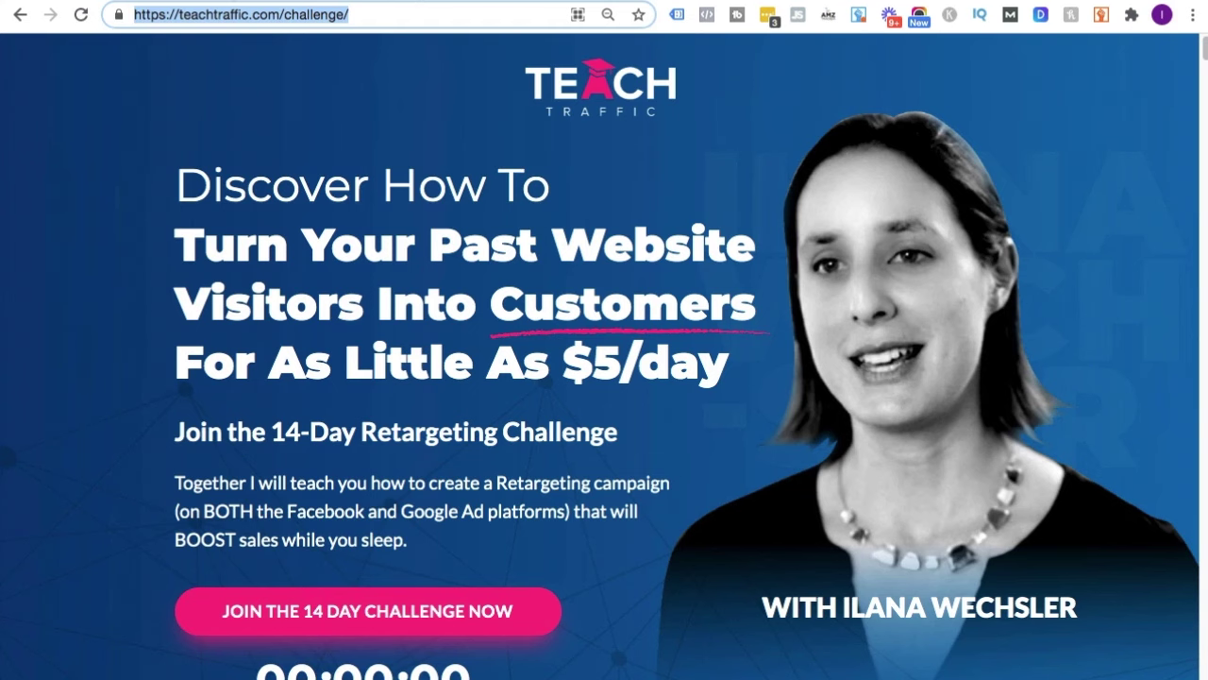
{"action": "key", "text": "ctrl+shift+Tab"}
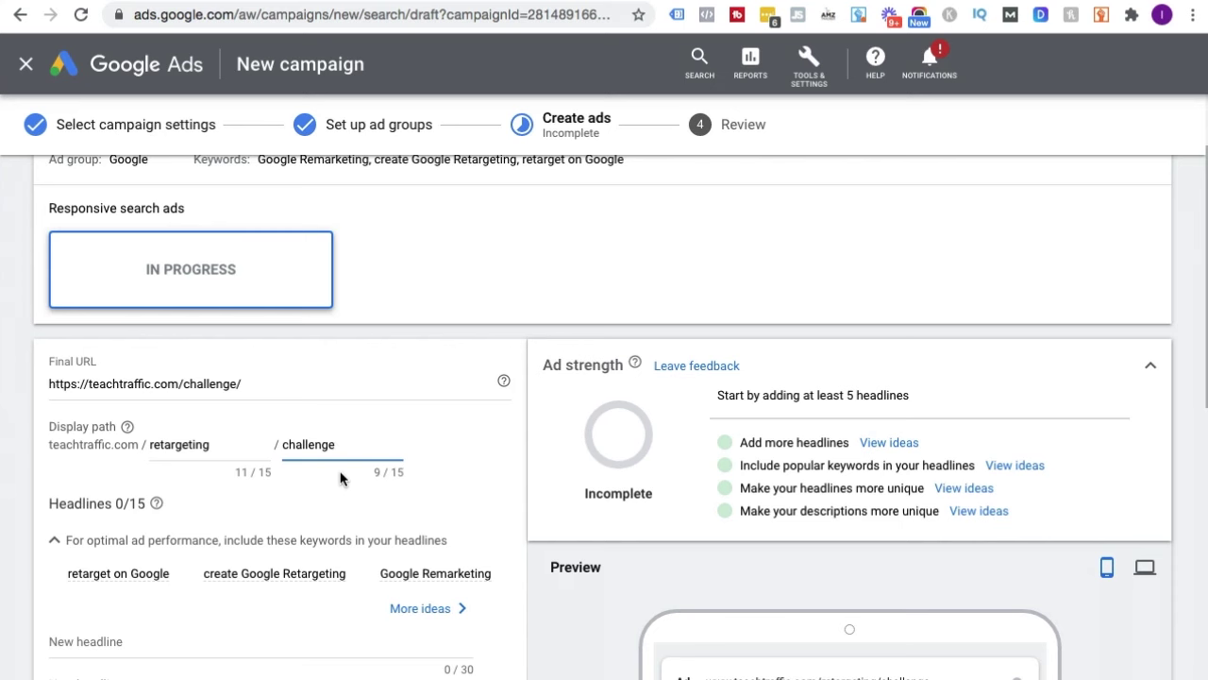
{"action": "scroll", "coordinate": [339, 478], "scroll_direction": "down", "scroll_amount": 3}
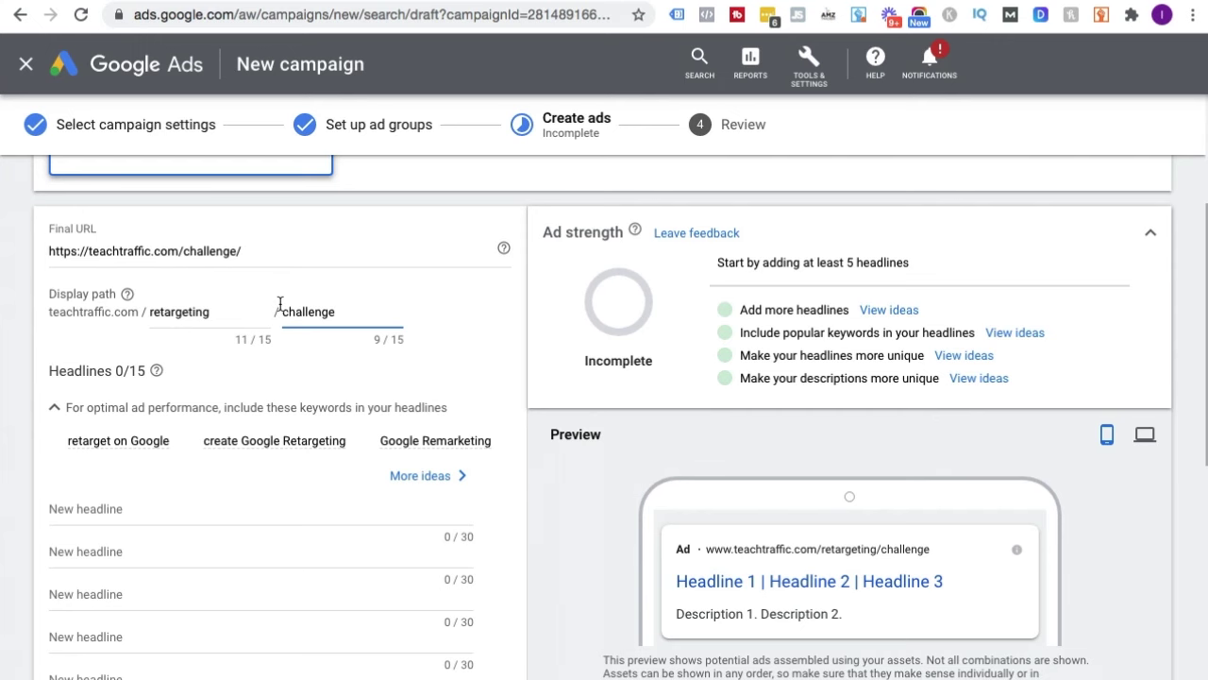
{"action": "scroll", "coordinate": [278, 303], "scroll_direction": "down", "scroll_amount": 1}
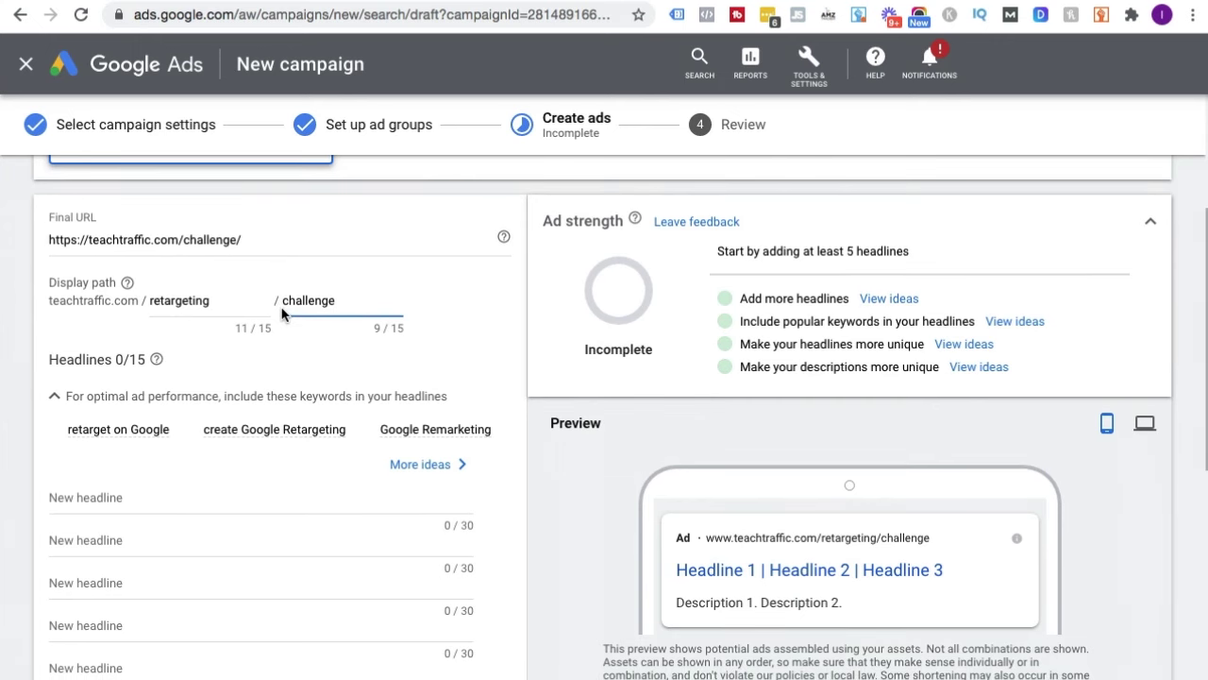
{"action": "scroll", "coordinate": [281, 315], "scroll_direction": "down", "scroll_amount": 2}
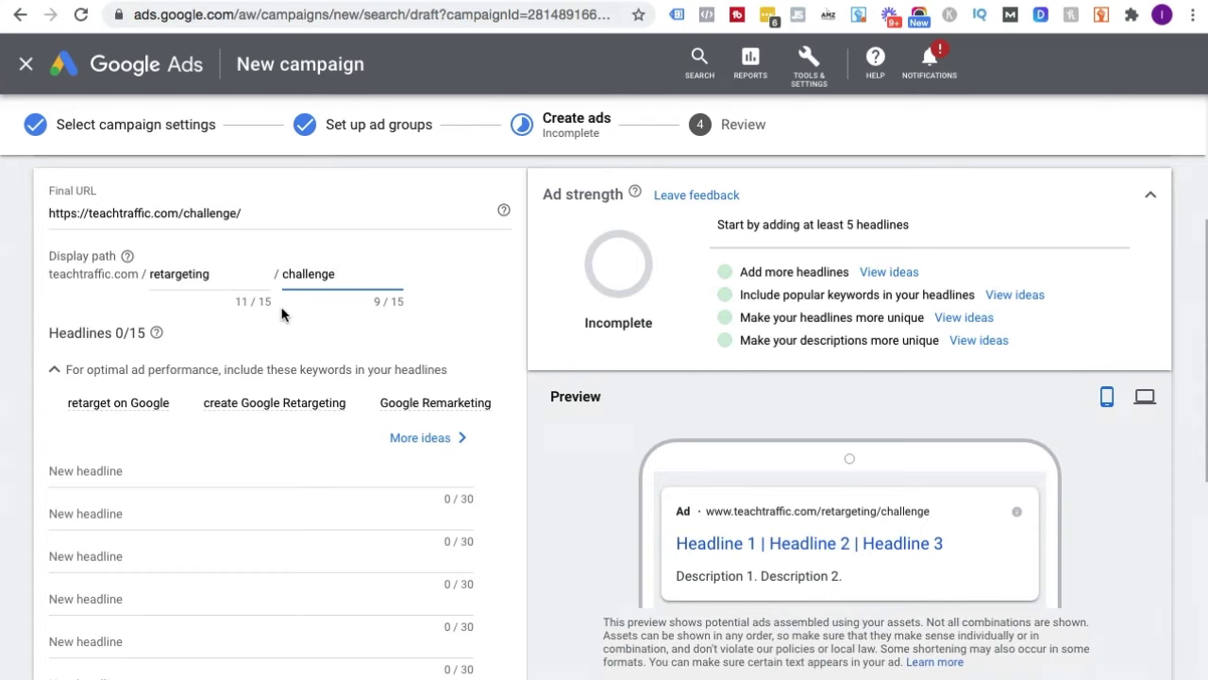
{"action": "scroll", "coordinate": [281, 314], "scroll_direction": "down", "scroll_amount": 1}
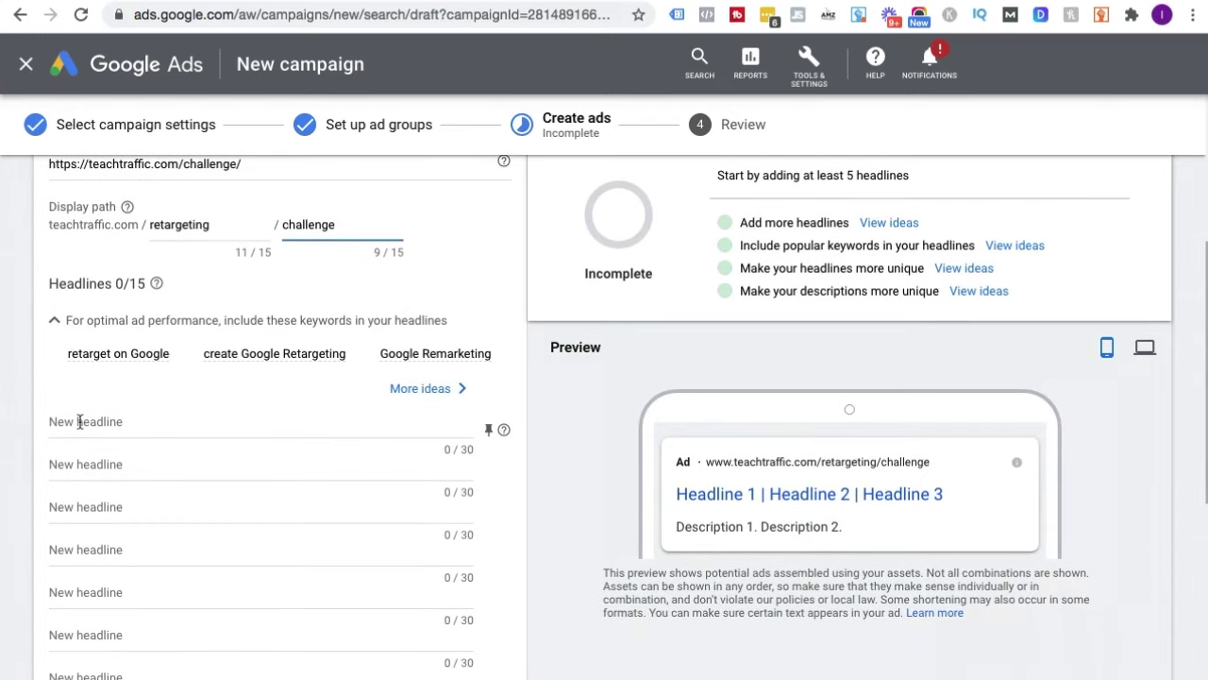
{"action": "scroll", "coordinate": [80, 424], "scroll_direction": "down", "scroll_amount": 2}
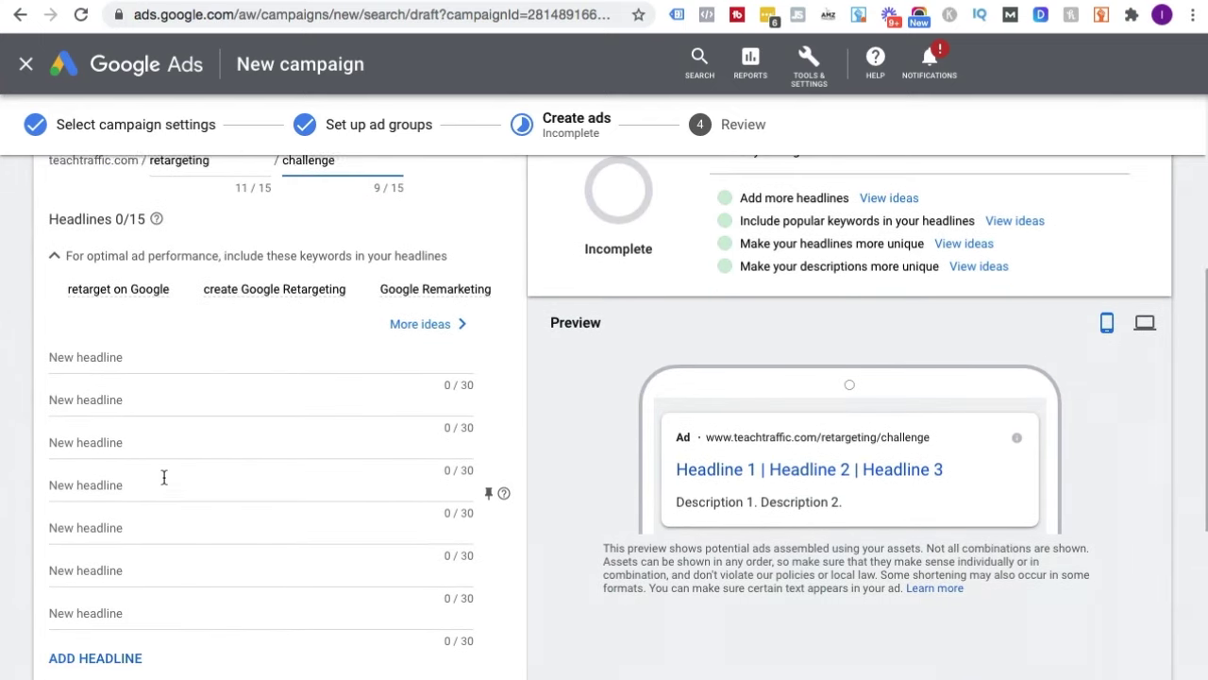
{"action": "scroll", "coordinate": [164, 478], "scroll_direction": "up", "scroll_amount": 5}
{"action": "scroll", "coordinate": [164, 480], "scroll_direction": "up", "scroll_amount": 3}
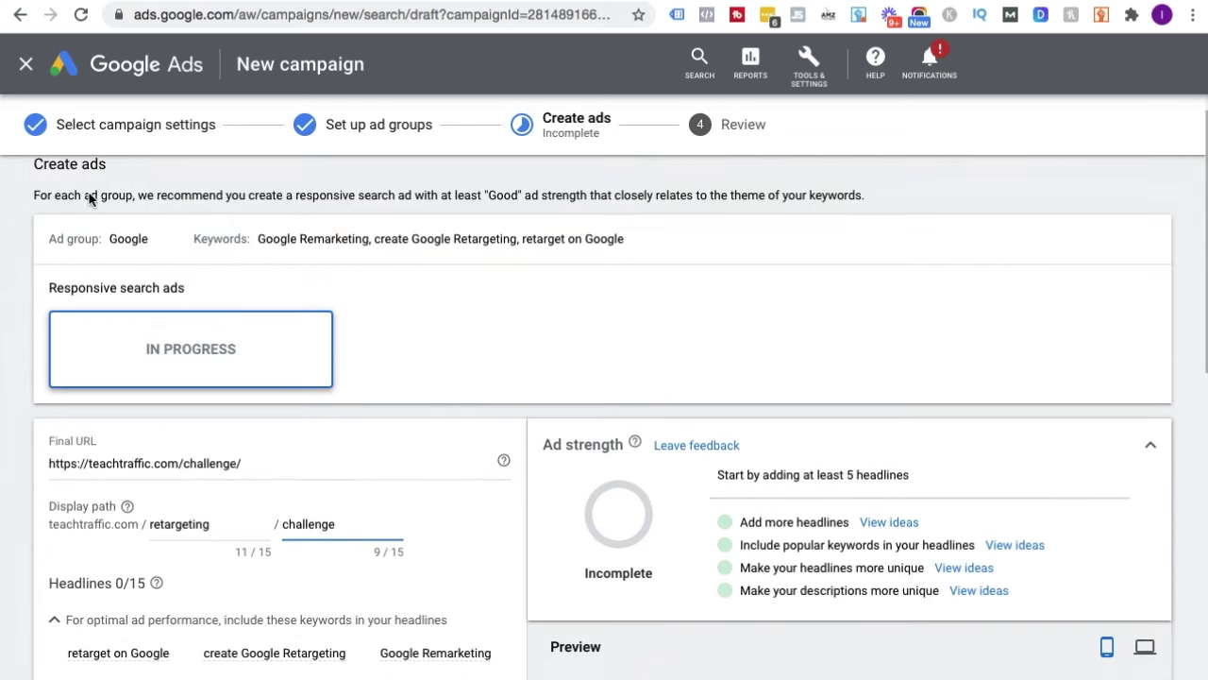
{"action": "left_click_drag", "start_coordinate": [49, 288], "coordinate": [187, 292]}
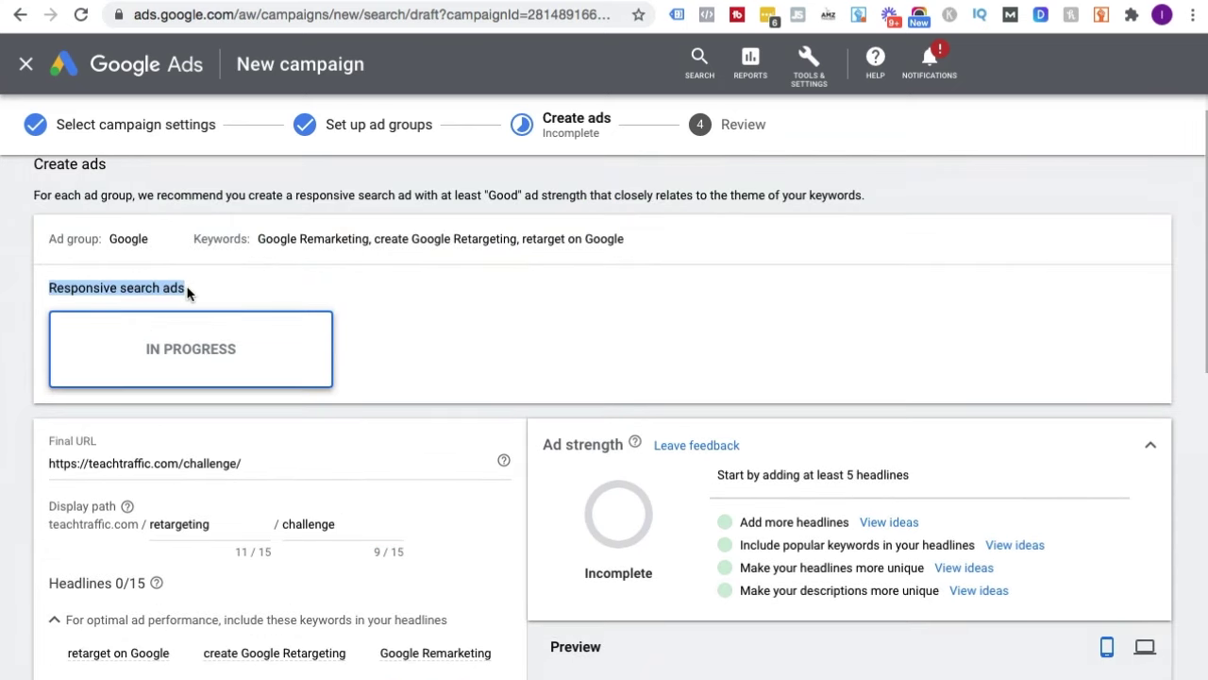
{"action": "left_click", "coordinate": [187, 292]}
{"action": "scroll", "coordinate": [188, 294], "scroll_direction": "down", "scroll_amount": 8}
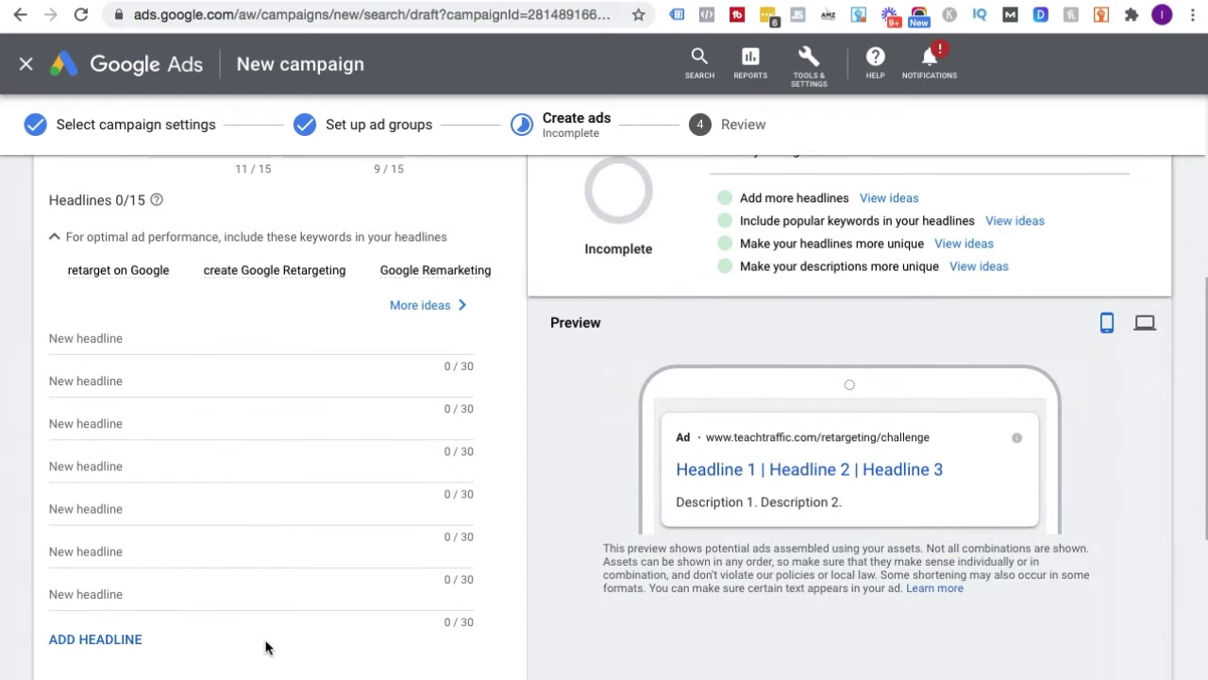
{"action": "scroll", "coordinate": [379, 472], "scroll_direction": "up", "scroll_amount": 1}
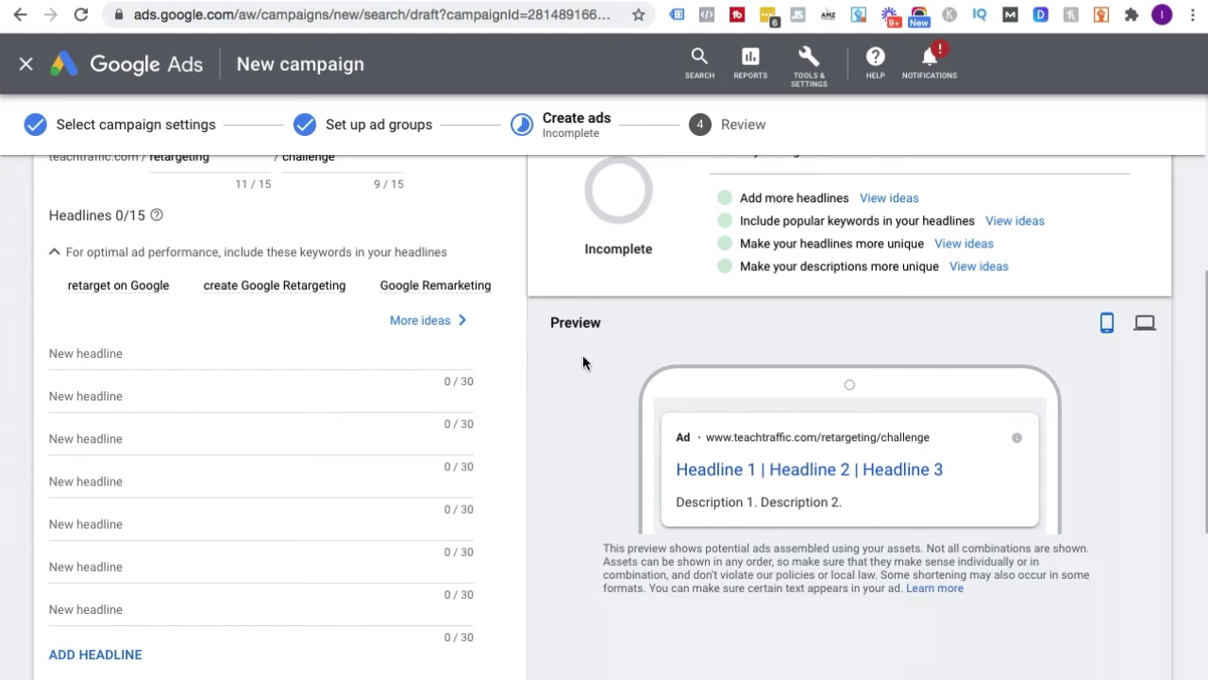
- Use the suggested "Join The 14 Day Challenge Now" as the first headline and pin it to show only in position 1
{"action": "left_click", "coordinate": [332, 354]}
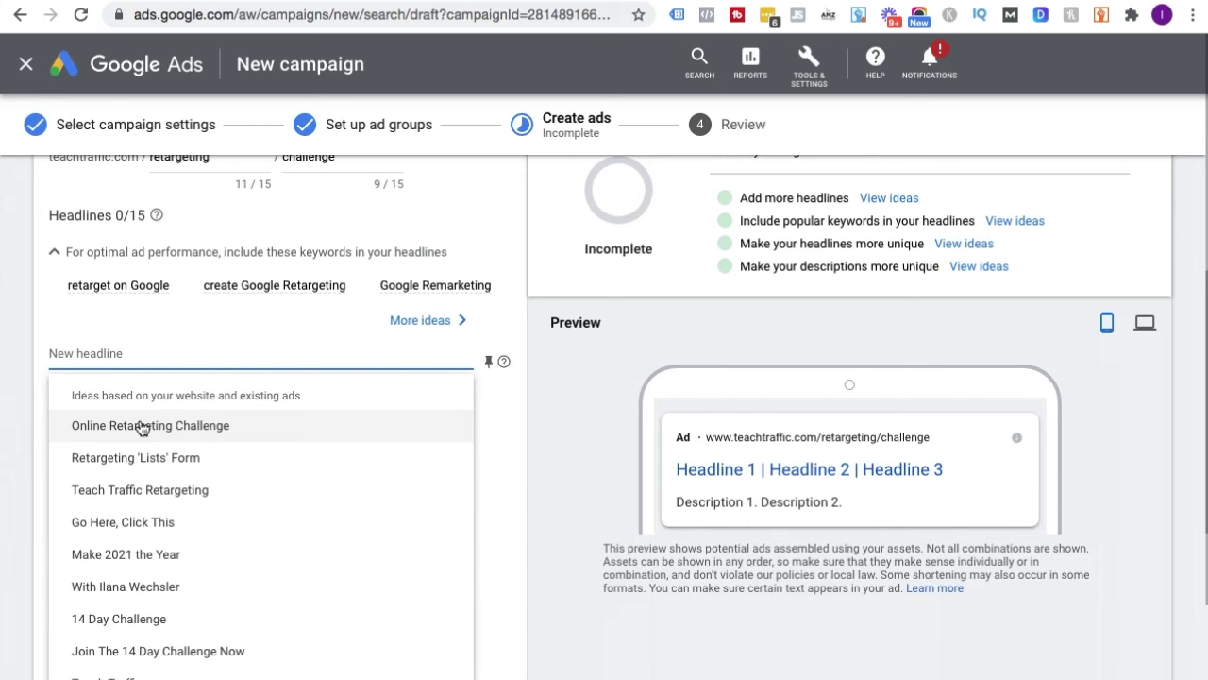
{"action": "scroll", "coordinate": [631, 456], "scroll_direction": "down", "scroll_amount": 1}
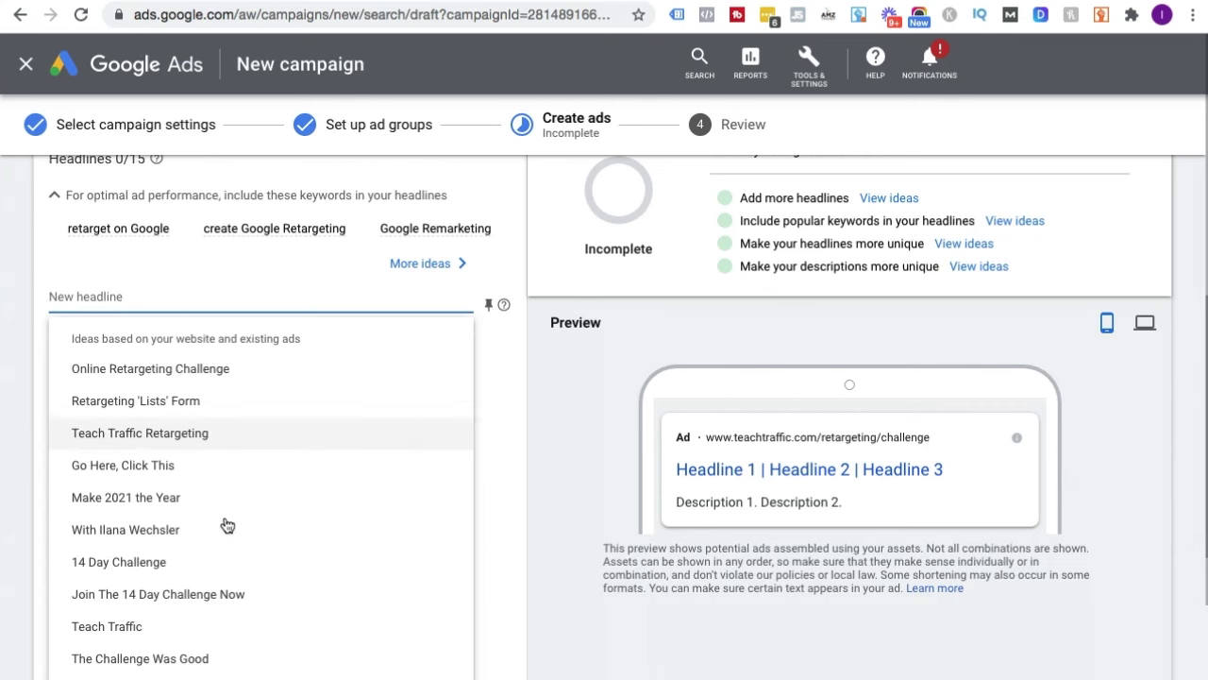
{"action": "left_click", "coordinate": [150, 593]}
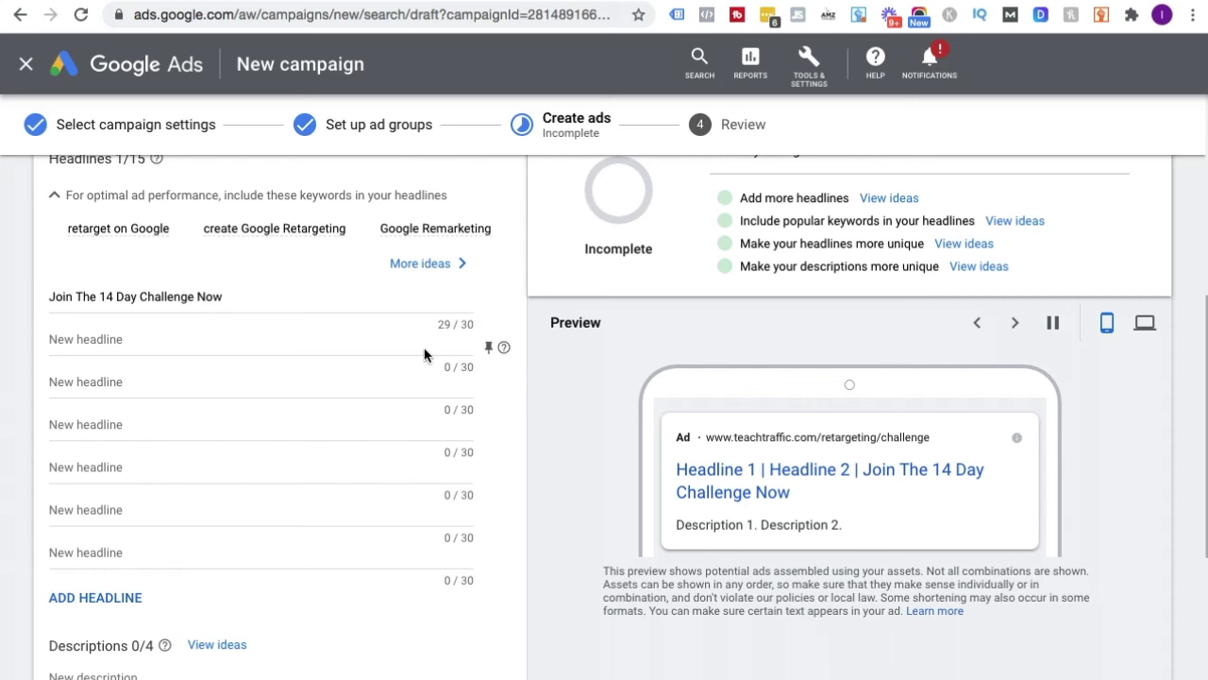
{"action": "left_click", "coordinate": [489, 305]}
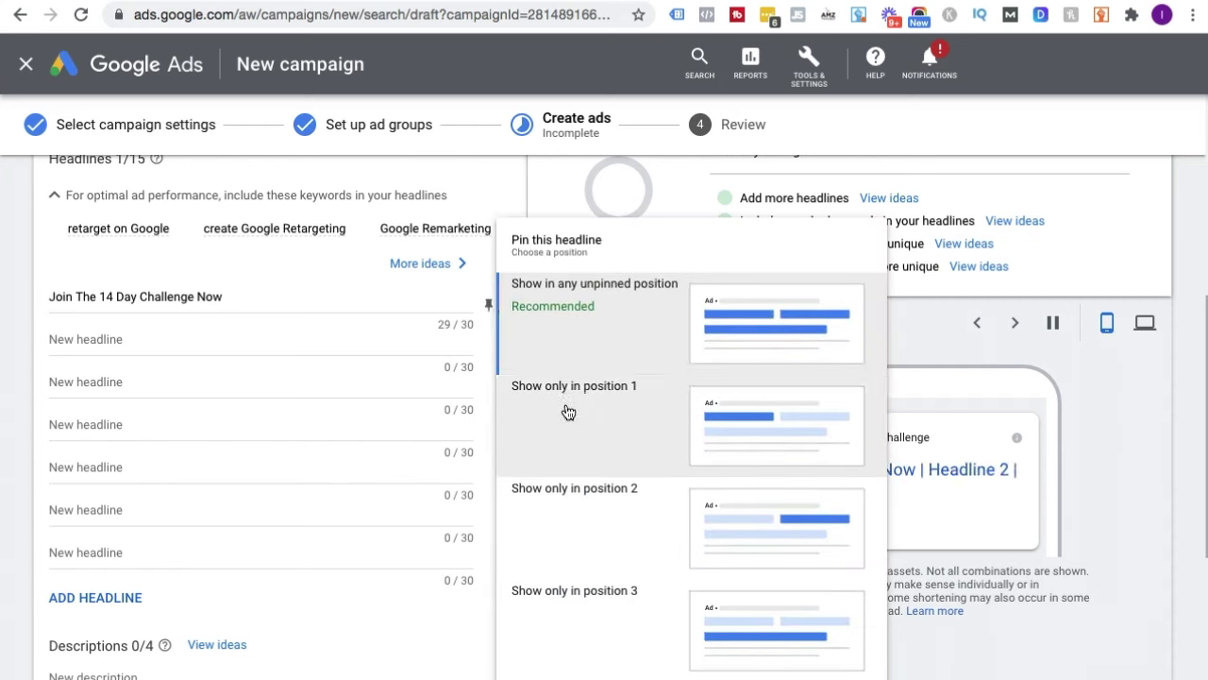
{"action": "left_click", "coordinate": [566, 410]}
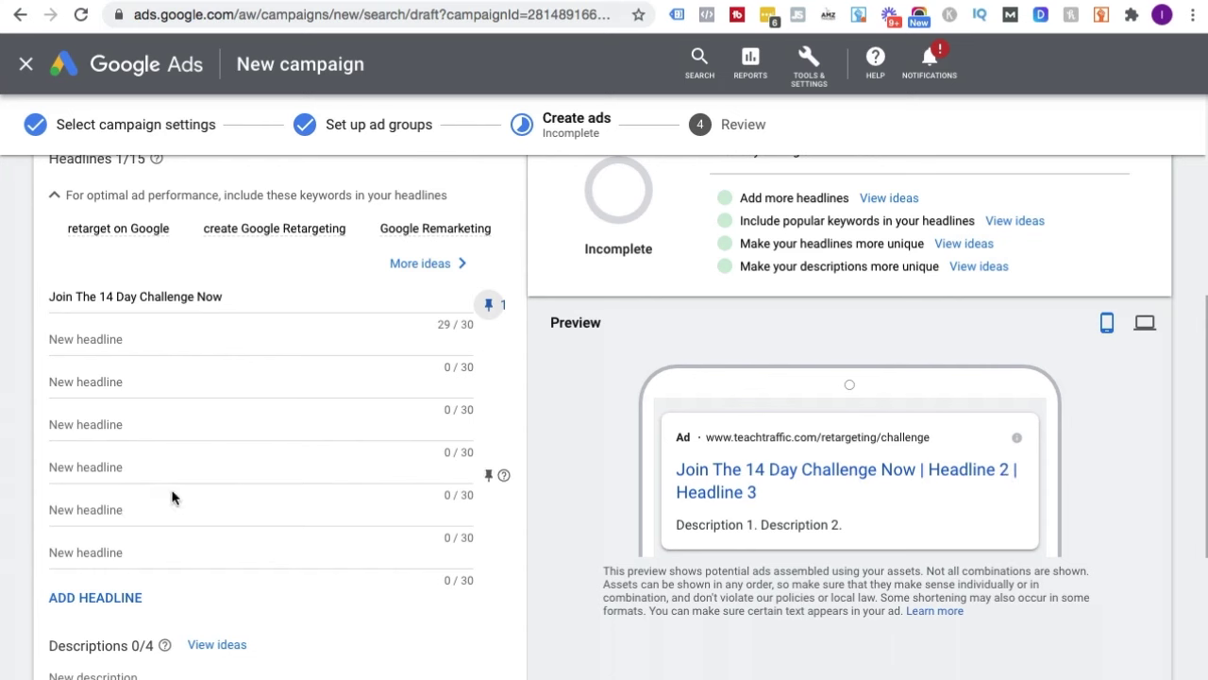
- Enter "Create Google Retargeting Ads" as the second headline, matching the ad group's suggested keywords
{"action": "left_click", "coordinate": [115, 342]}
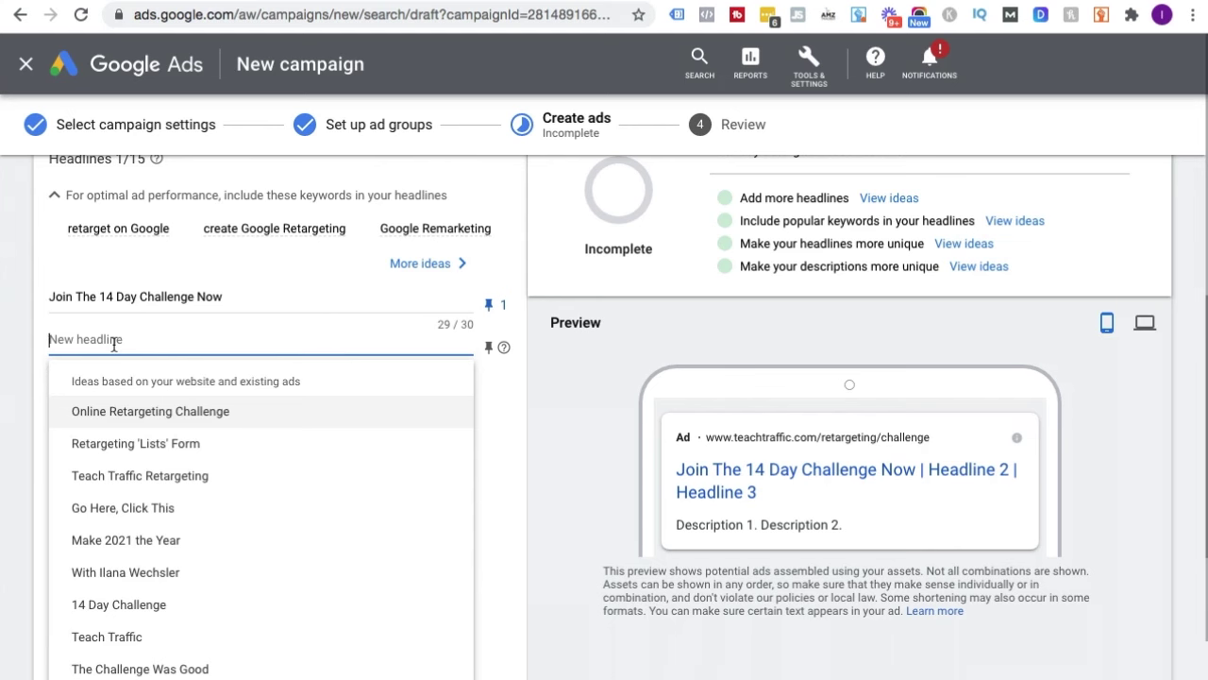
{"action": "left_click", "coordinate": [245, 257]}
{"action": "mouse_move", "coordinate": [332, 244]}
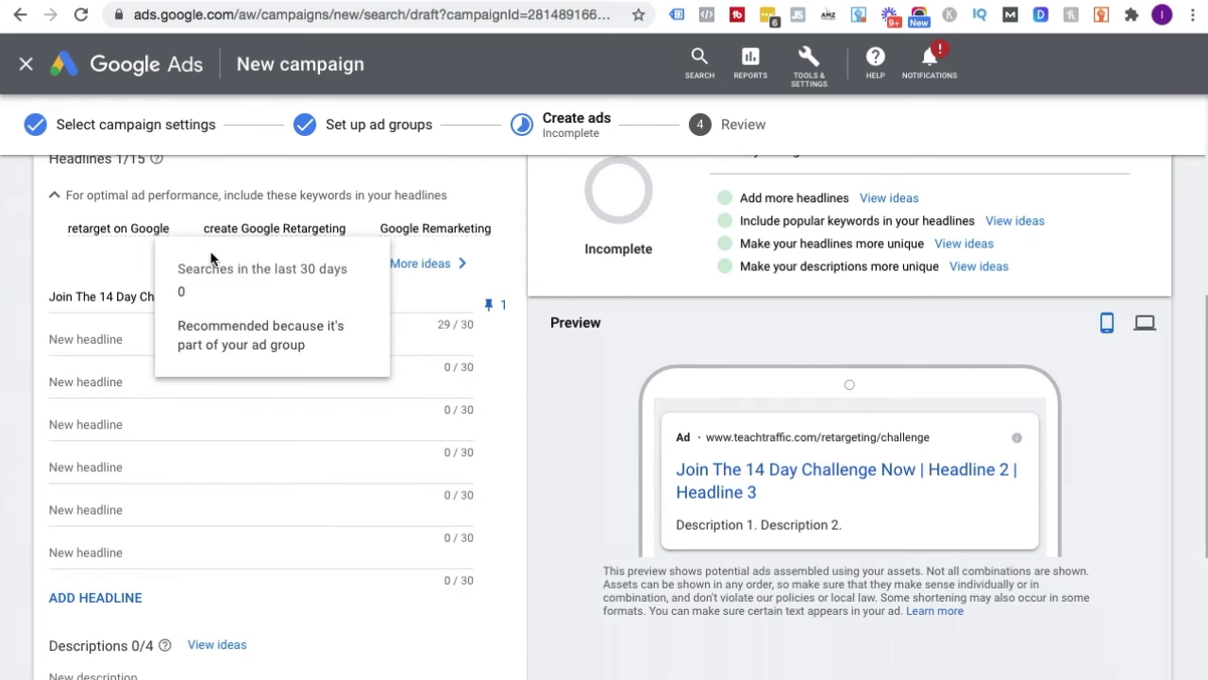
{"action": "left_click", "coordinate": [128, 339]}
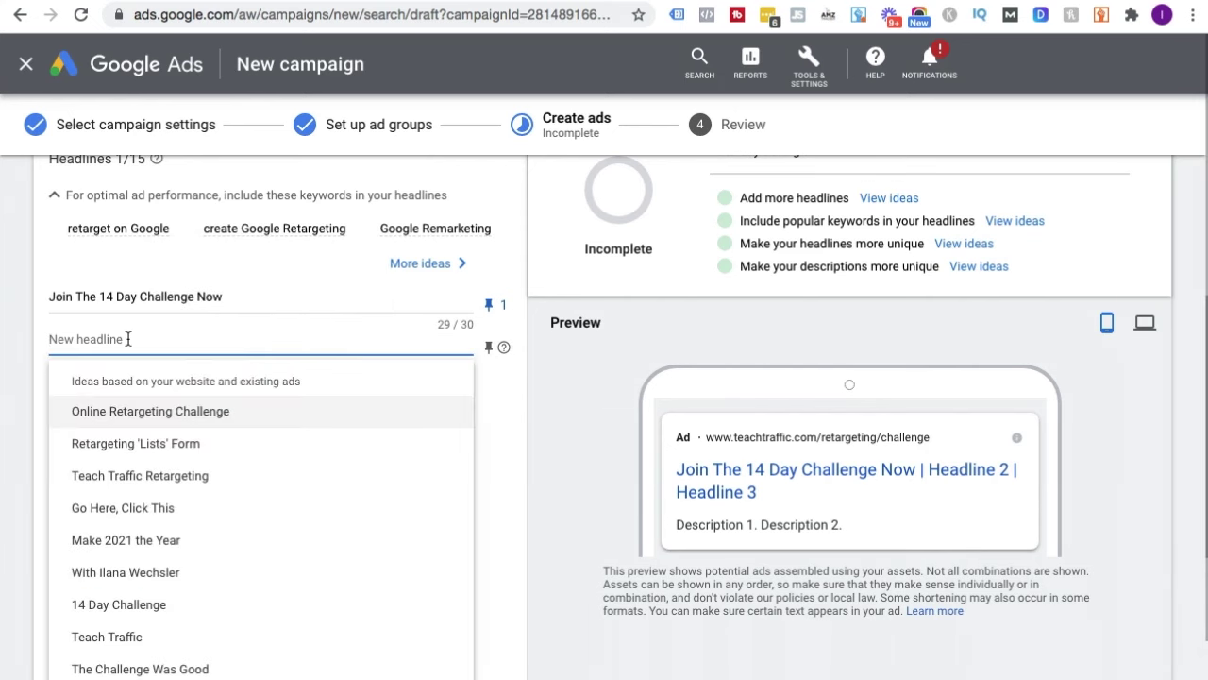
{"action": "type", "text": "Create Goog"}
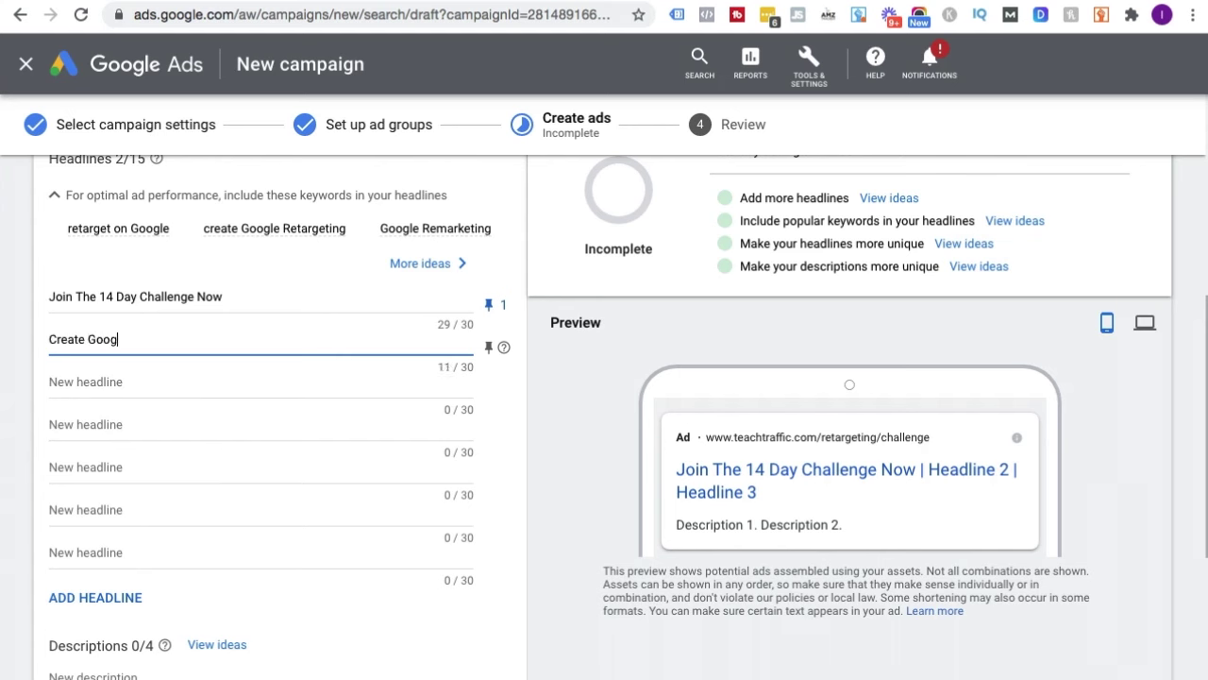
{"action": "type", "text": "le Retargeting Ads"}
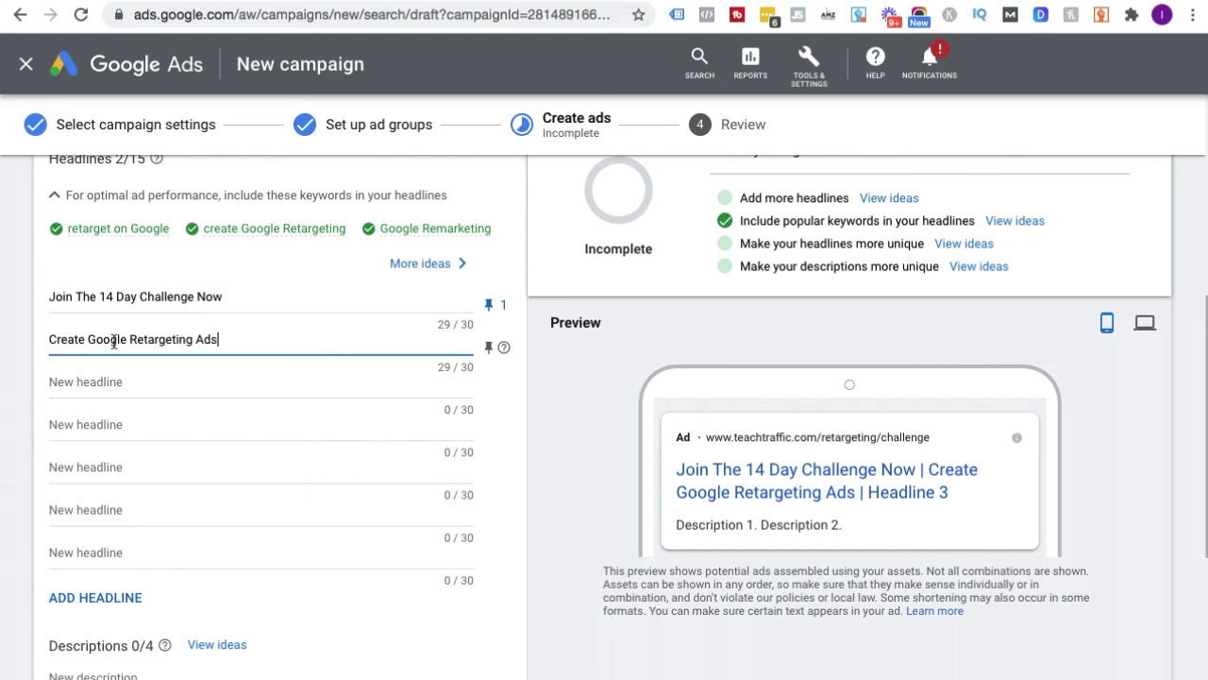
- Enter "Online Video Tutorials" as the third headline of the responsive search ad
{"action": "left_click", "coordinate": [94, 384]}
{"action": "type", "text": "Online Video Tut"}
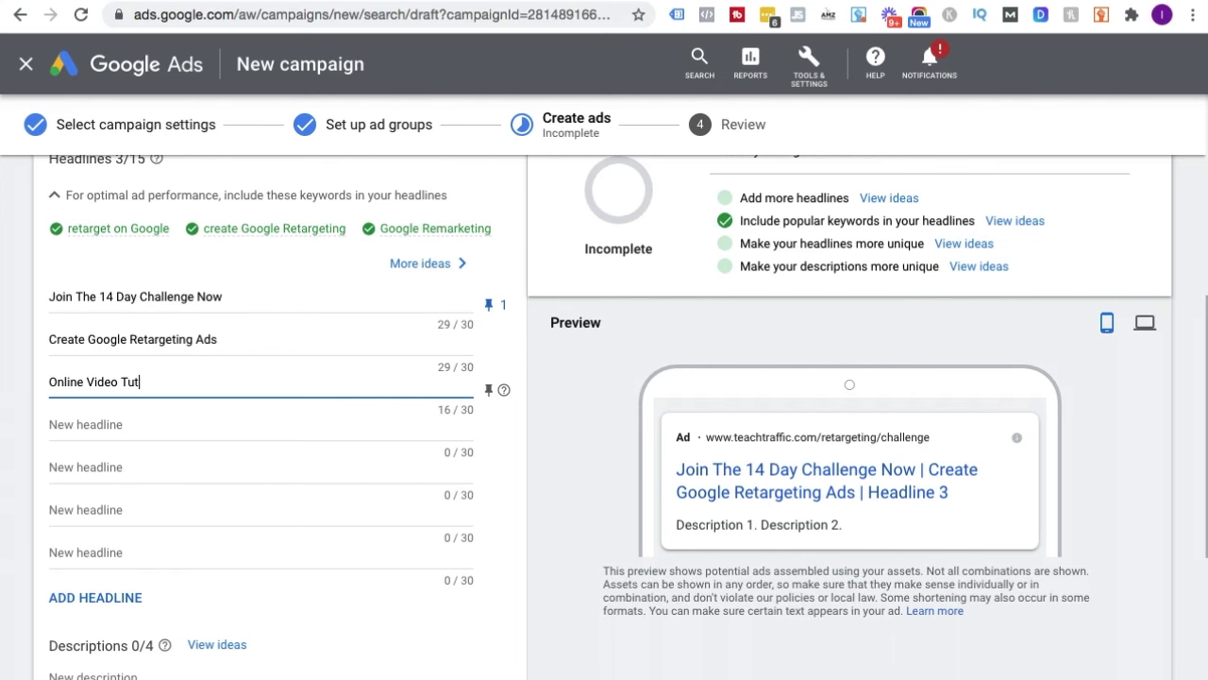
{"action": "type", "text": "orials"}
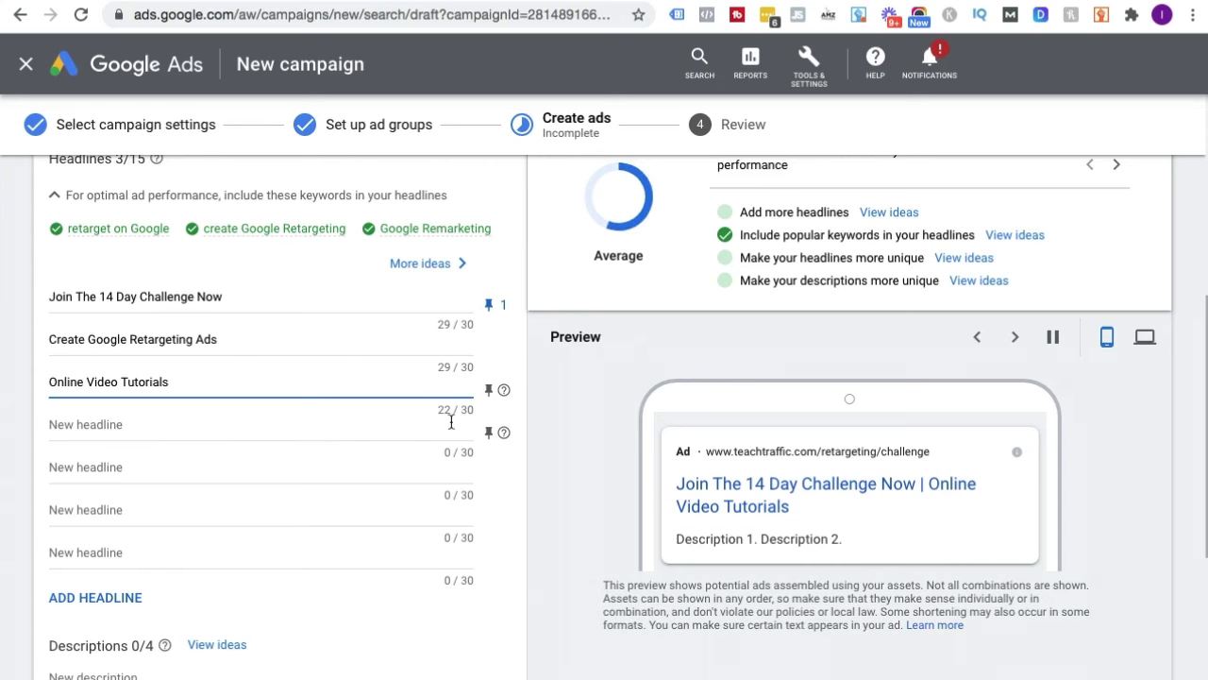
- Enter "Step by step online lessons" as the fourth headline of the responsive search ad
{"action": "left_click", "coordinate": [81, 424]}
{"action": "type", "text": "Step b"}
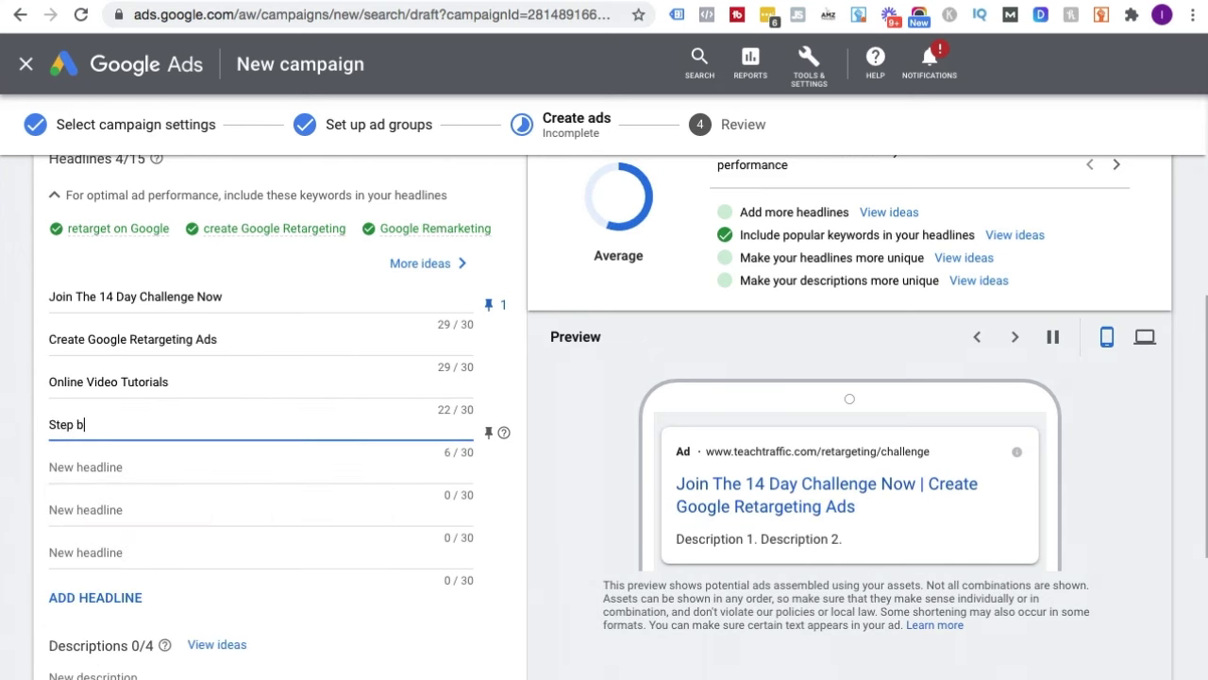
{"action": "type", "text": "y step online lessons"}
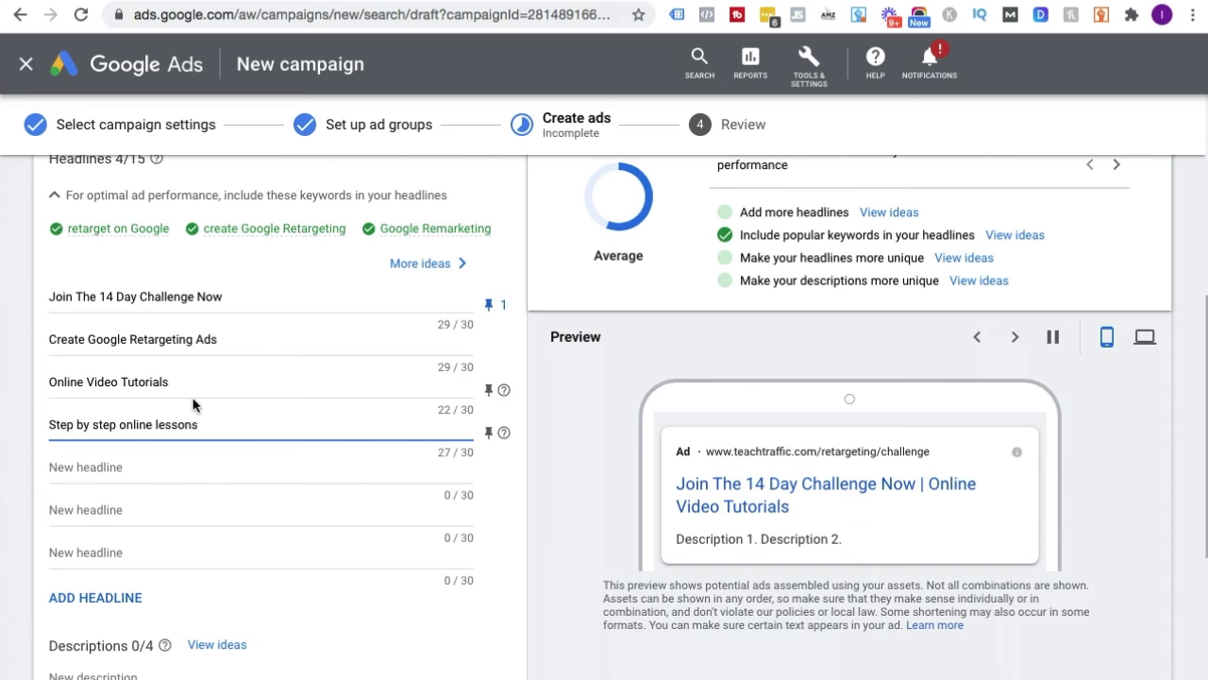
- Enter "Master the art of Retargeting" as the fifth headline of the responsive search ad
{"action": "left_click", "coordinate": [221, 466]}
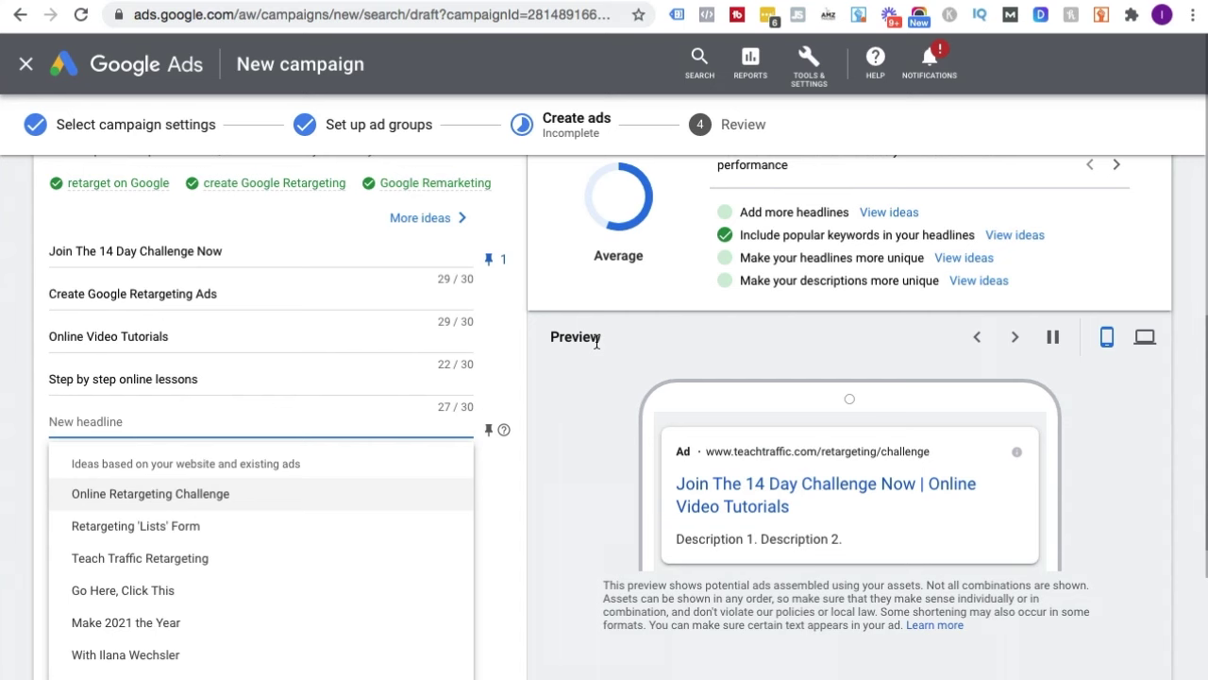
{"action": "type", "text": "Master the art of "}
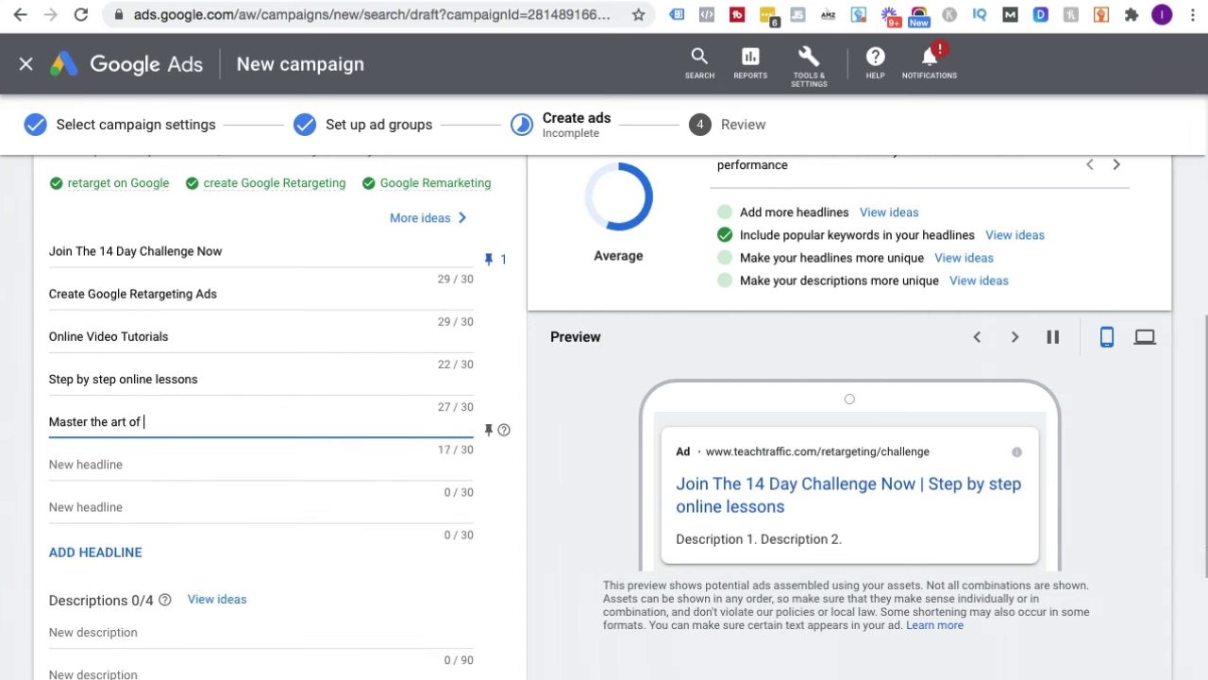
{"action": "type", "text": "Retargeting"}
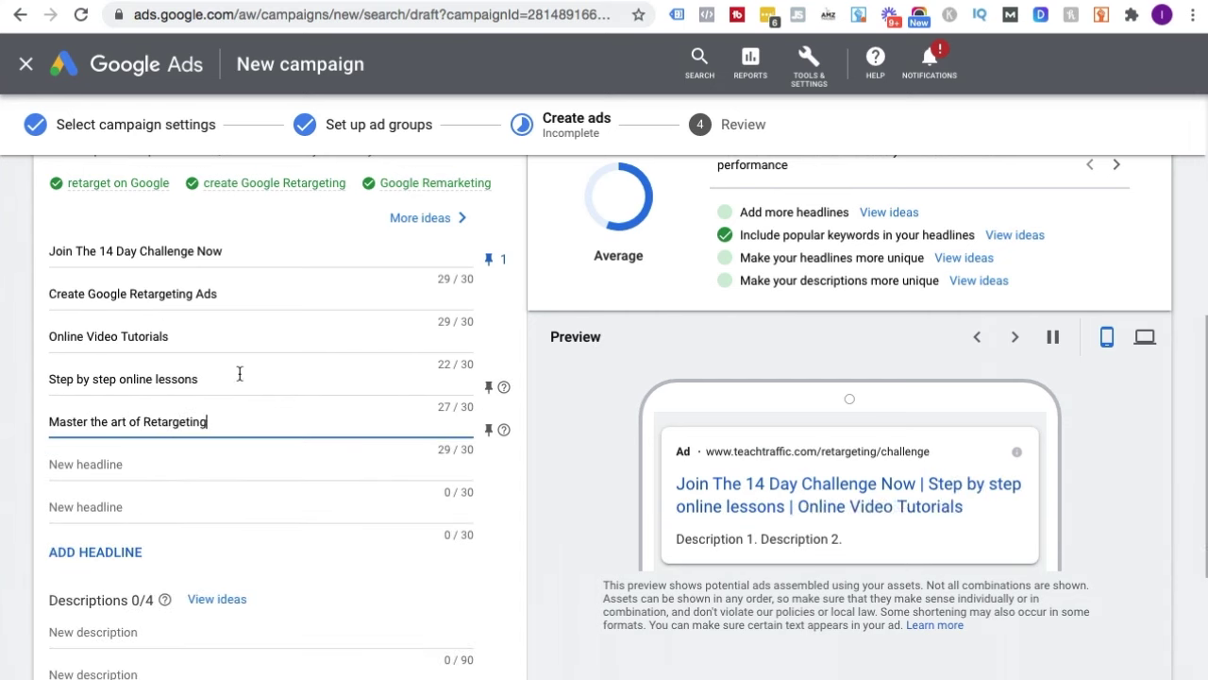
- Add two more empty headline fields to the responsive search ad
{"action": "scroll", "coordinate": [236, 378], "scroll_direction": "down", "scroll_amount": 1}
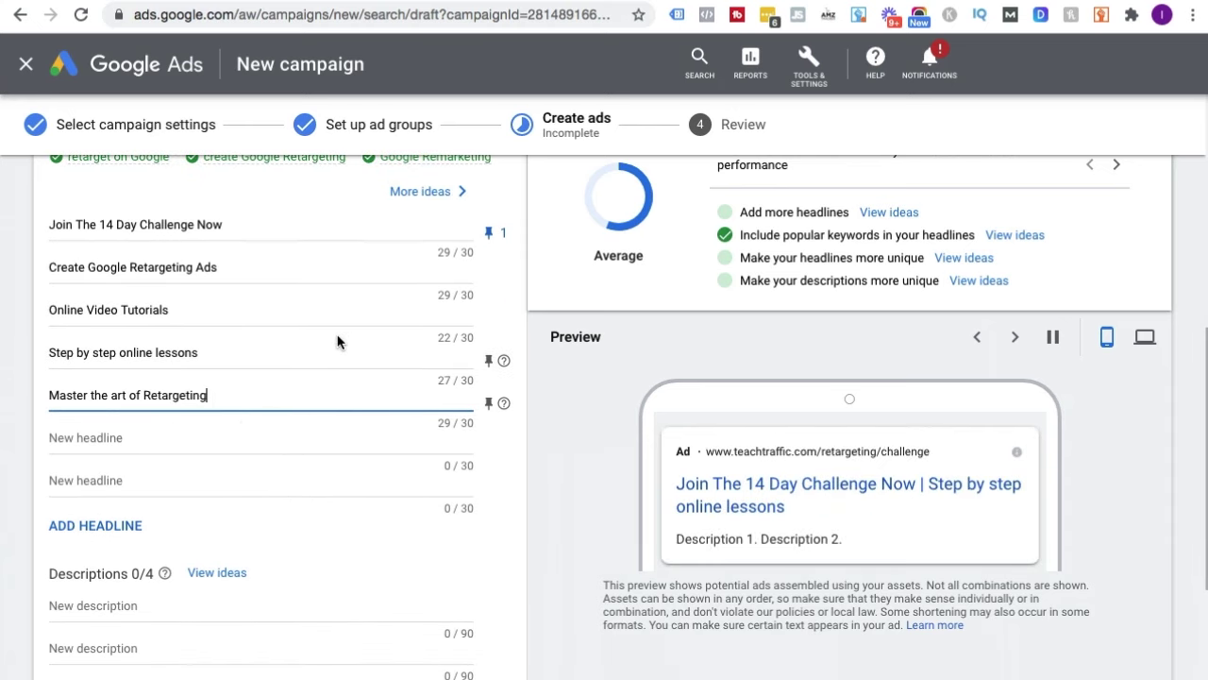
{"action": "scroll", "coordinate": [318, 474], "scroll_direction": "down", "scroll_amount": 1}
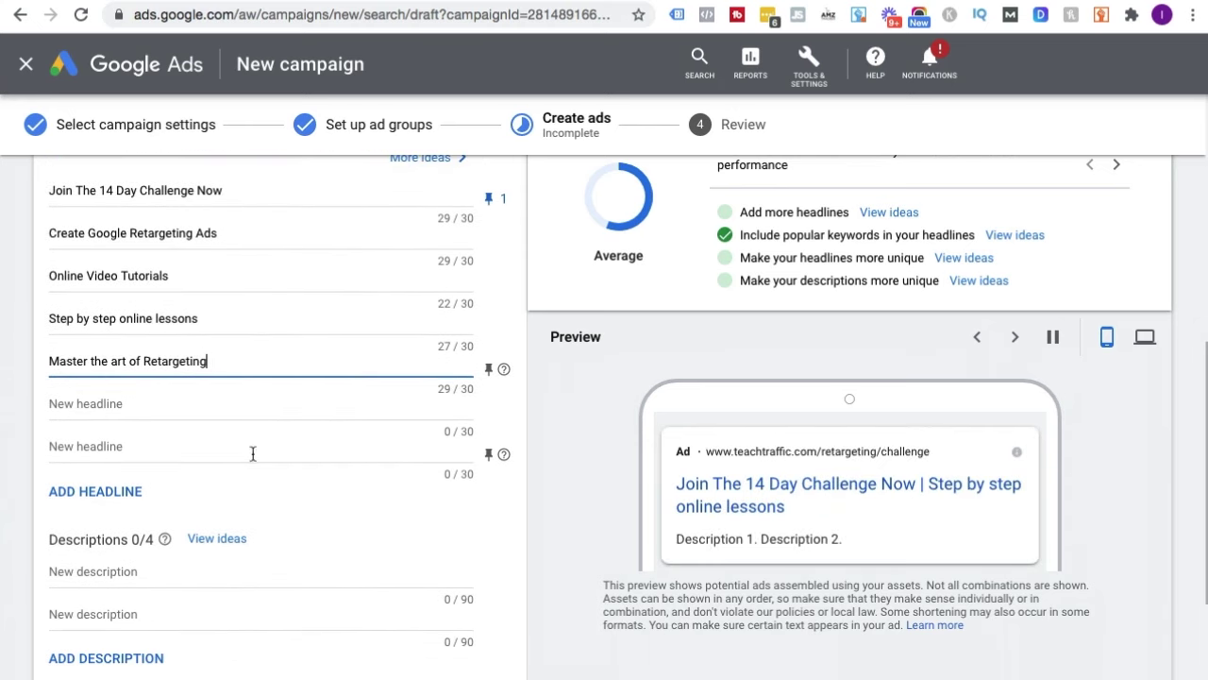
{"action": "left_click", "coordinate": [80, 491]}
{"action": "left_click", "coordinate": [81, 531]}
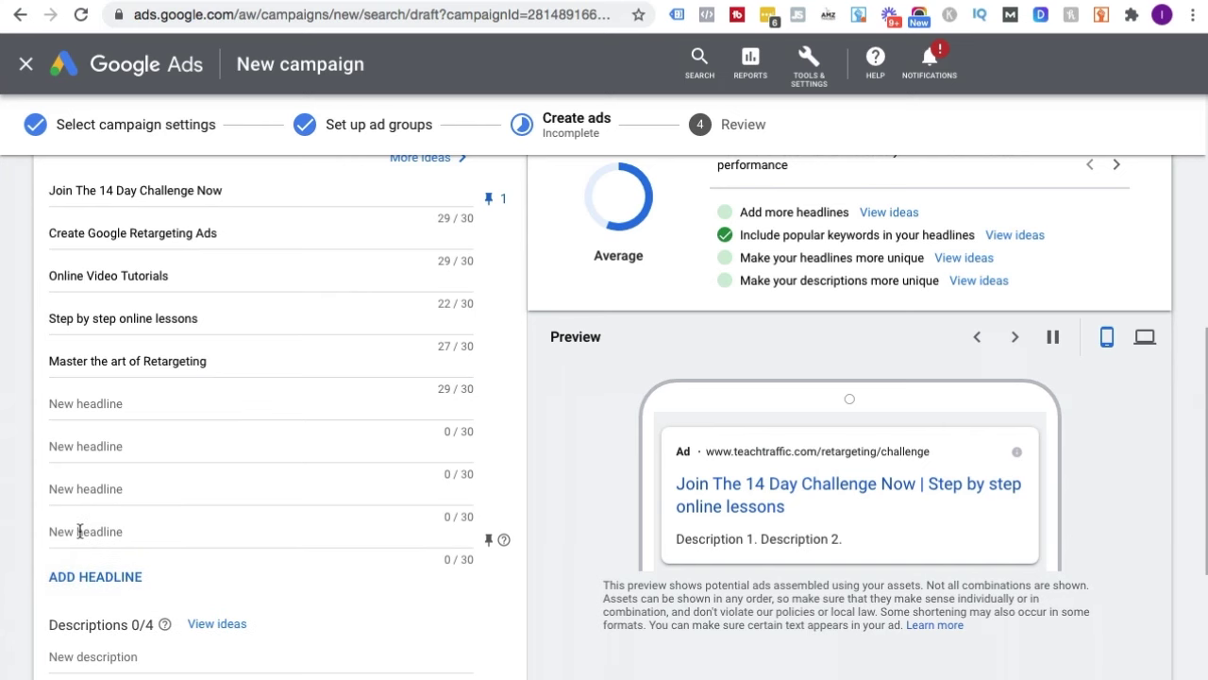
- Check the pin position options of the "Join The 14 Day Challenge Now" headline without changing them
{"action": "scroll", "coordinate": [202, 475], "scroll_direction": "up", "scroll_amount": 2}
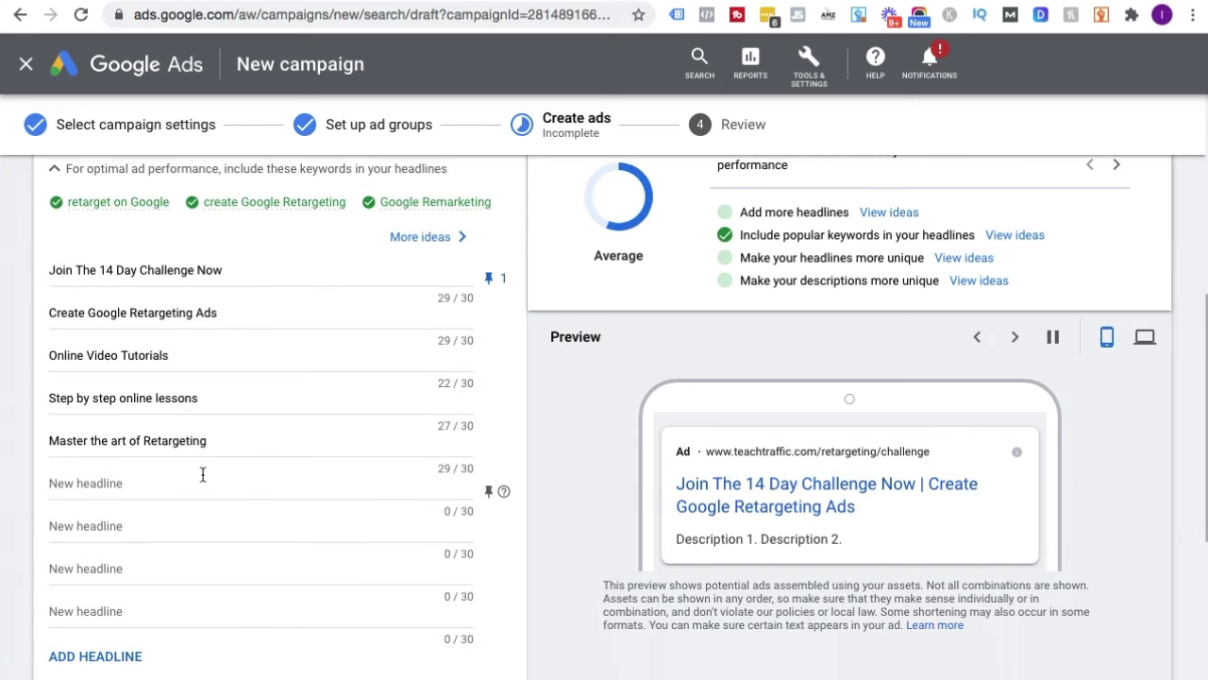
{"action": "scroll", "coordinate": [202, 474], "scroll_direction": "down", "scroll_amount": 1}
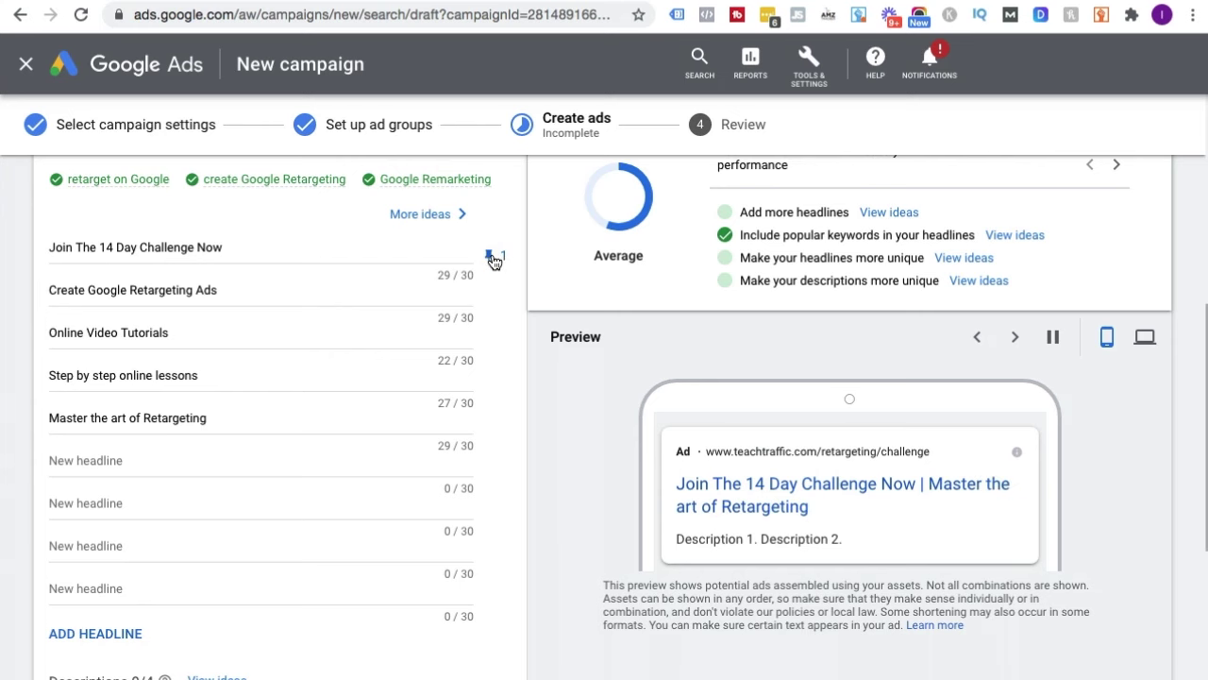
{"action": "left_click", "coordinate": [491, 256]}
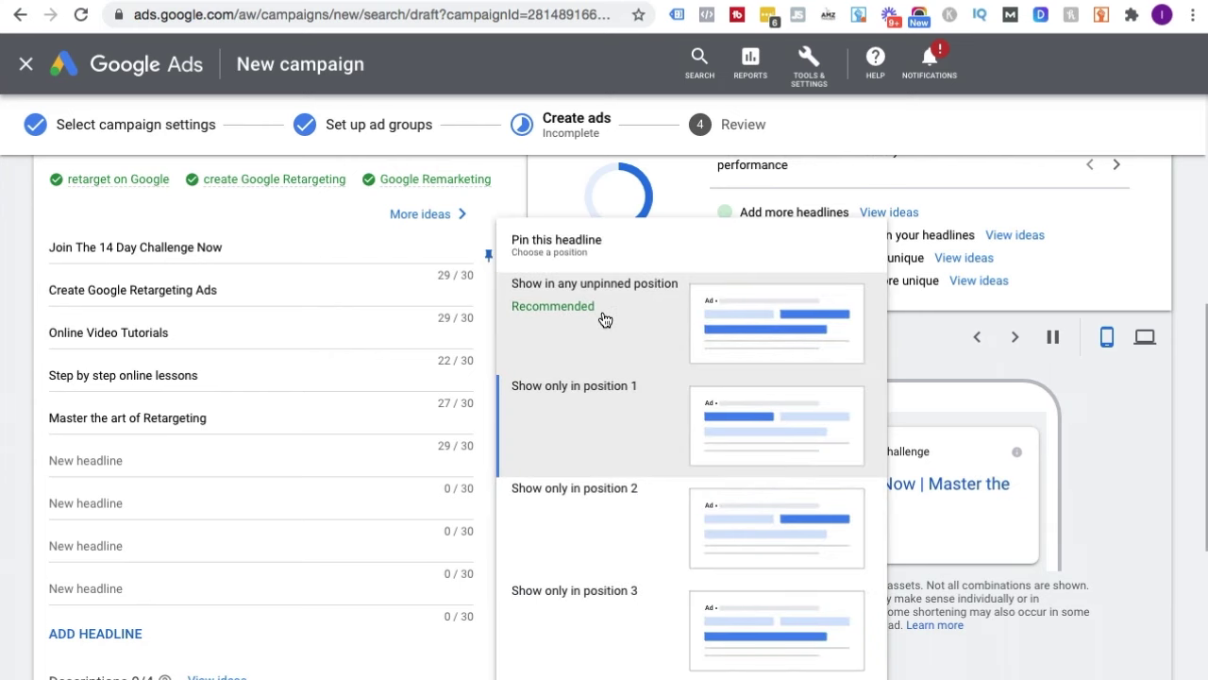
{"action": "left_click", "coordinate": [289, 318]}
- Try the suggested "Creating Retargeting Lists on Google" as the first description, rewording it to "Creating a retargeting"
{"action": "scroll", "coordinate": [315, 350], "scroll_direction": "down", "scroll_amount": 5}
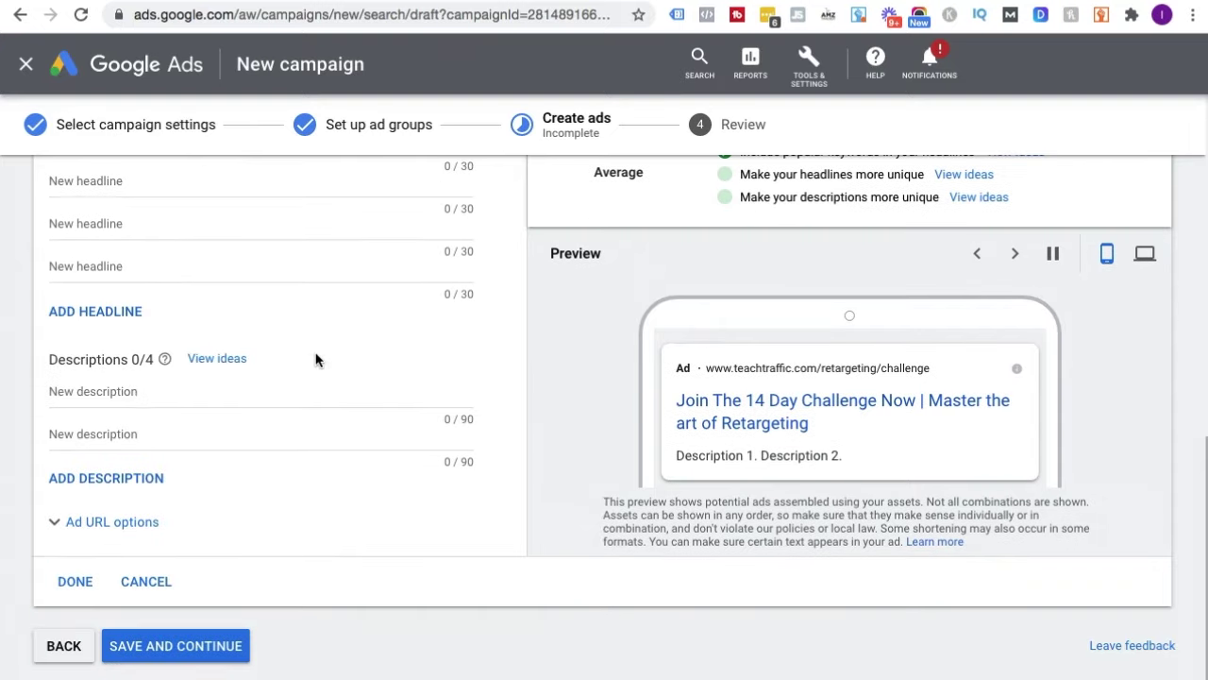
{"action": "left_click", "coordinate": [89, 395]}
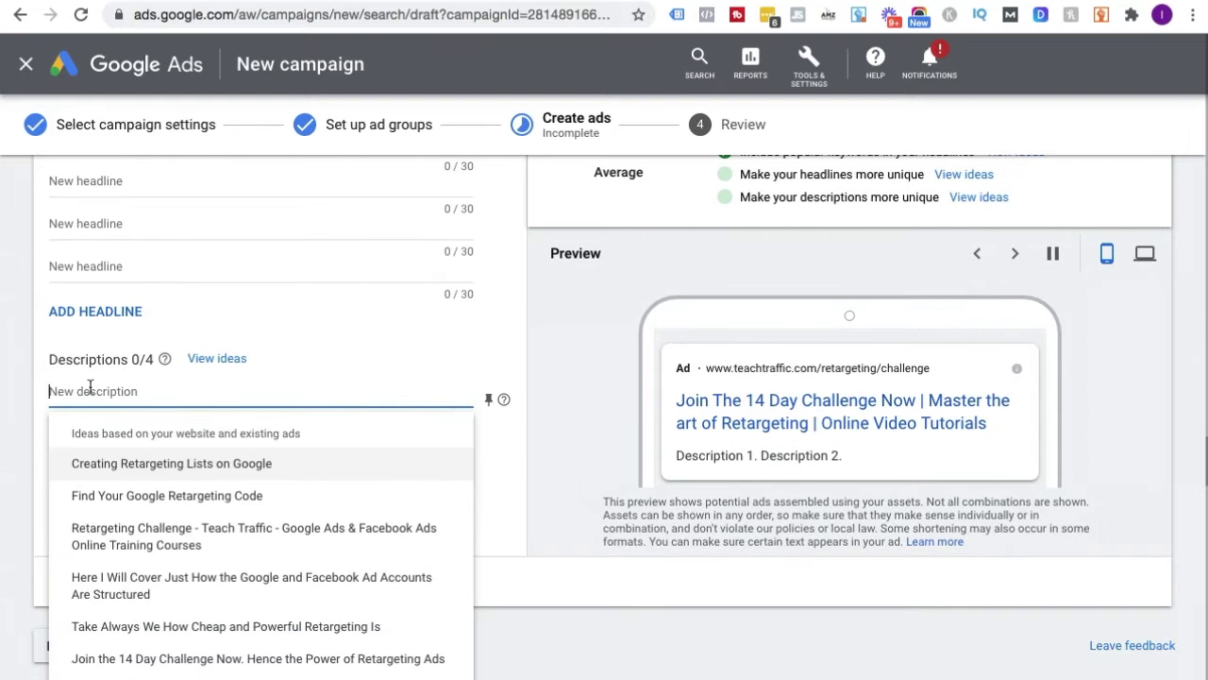
{"action": "left_click", "coordinate": [366, 371]}
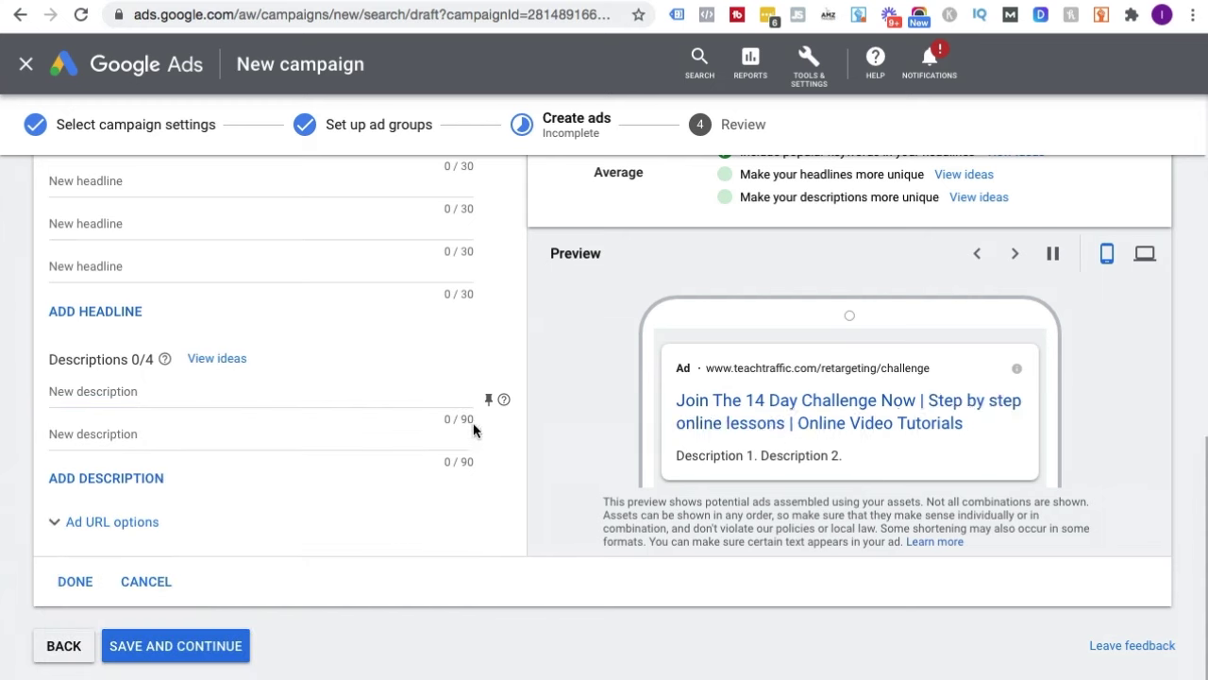
{"action": "left_click", "coordinate": [80, 394]}
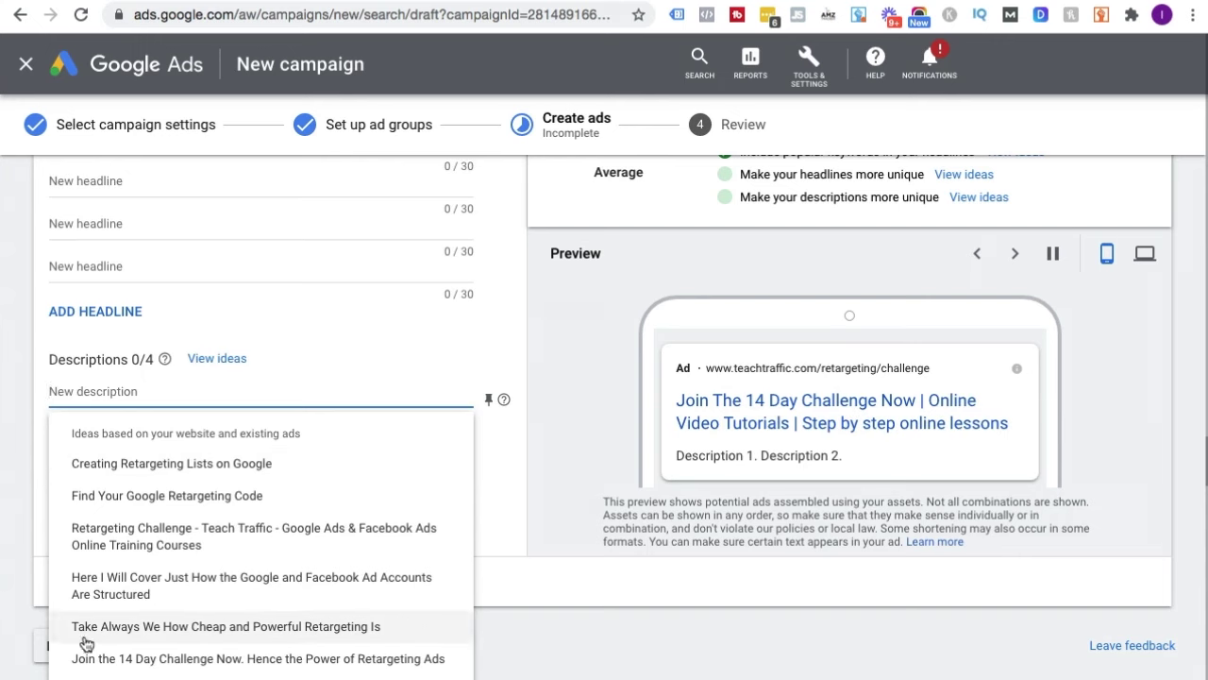
{"action": "scroll", "coordinate": [527, 584], "scroll_direction": "down", "scroll_amount": 1}
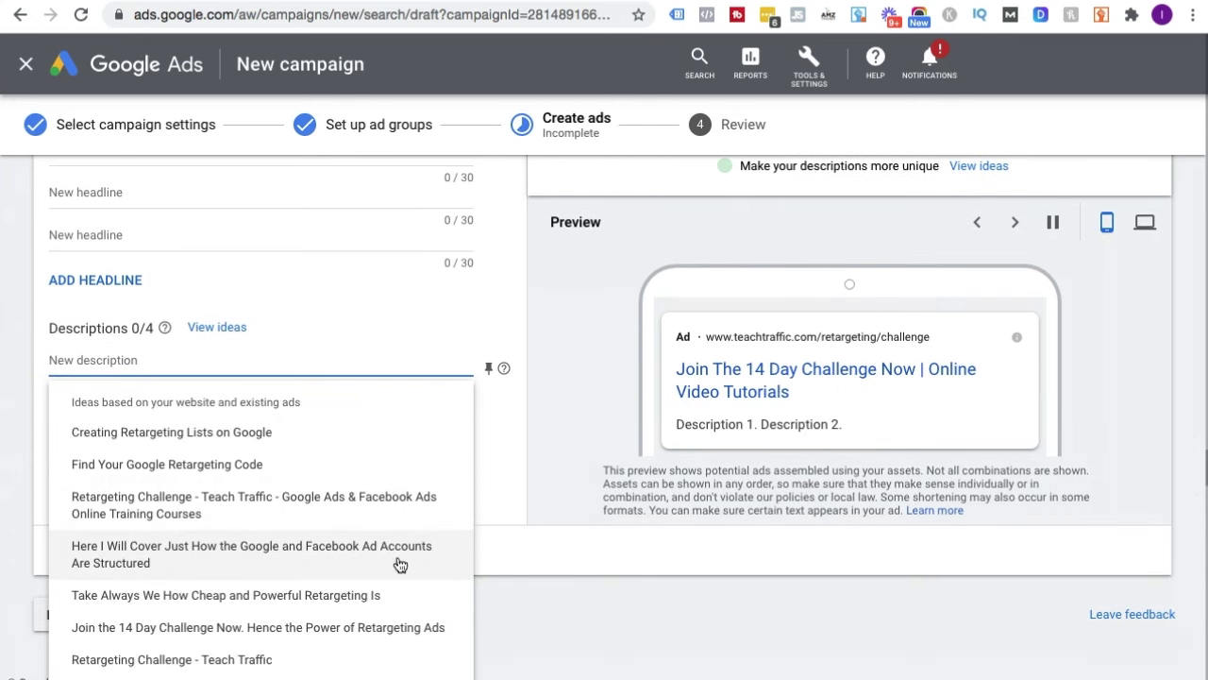
{"action": "left_click", "coordinate": [189, 432]}
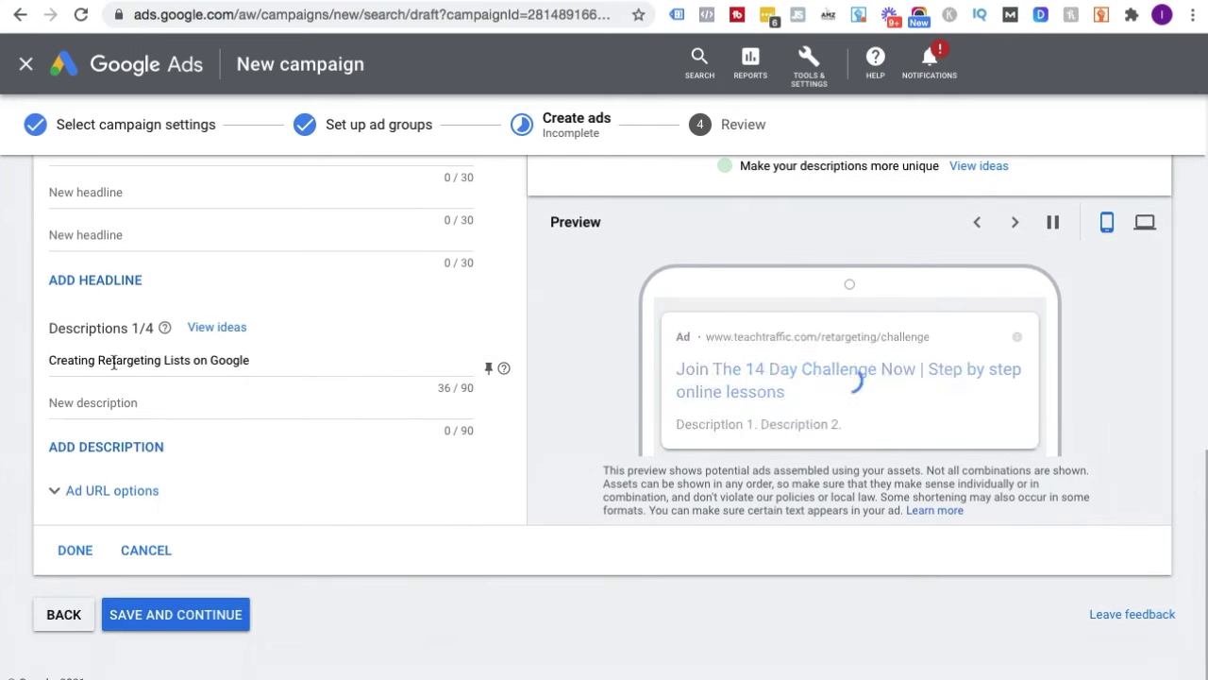
{"action": "left_click_drag", "start_coordinate": [97, 360], "coordinate": [262, 360]}
{"action": "type", "text": "a Re"}
{"action": "key", "text": "BackSpace"}
{"action": "key", "text": "BackSpace"}
{"action": "type", "text": "retargeting"}
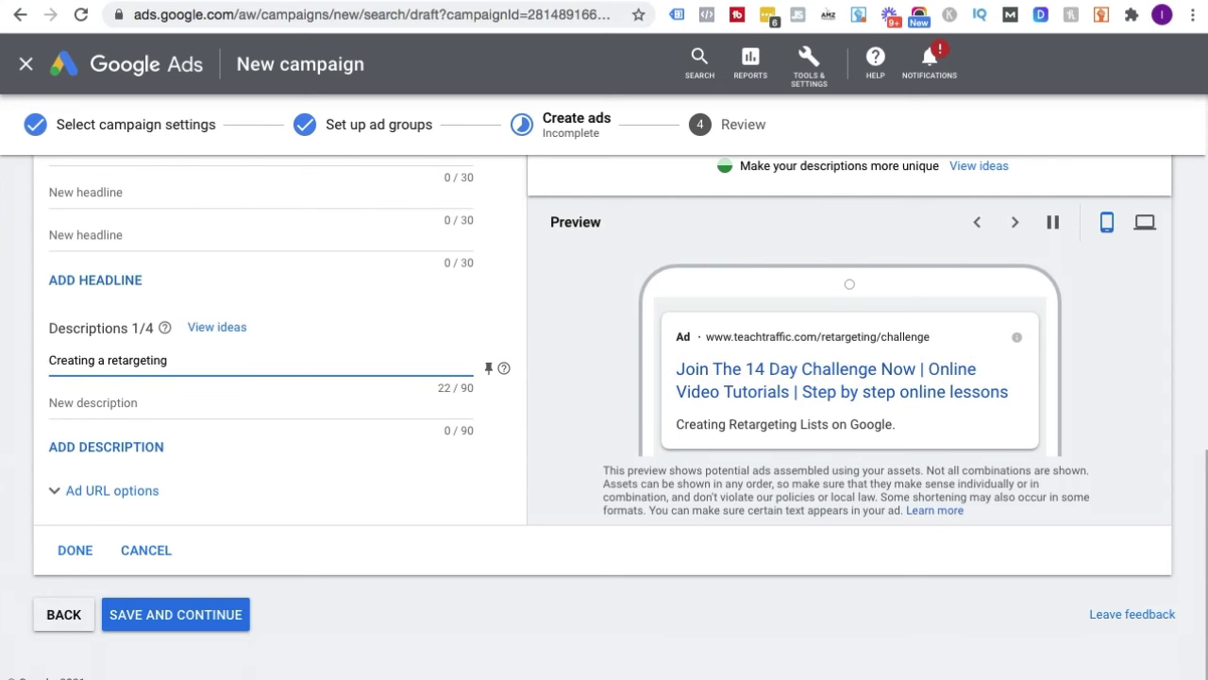
- Replace the first description with "Discover how to create a Google Retargeting campaign. No prior knowledge needed."
{"action": "left_click_drag", "start_coordinate": [185, 375], "coordinate": [35, 363]}
{"action": "type", "text": "Discover how to create a"}
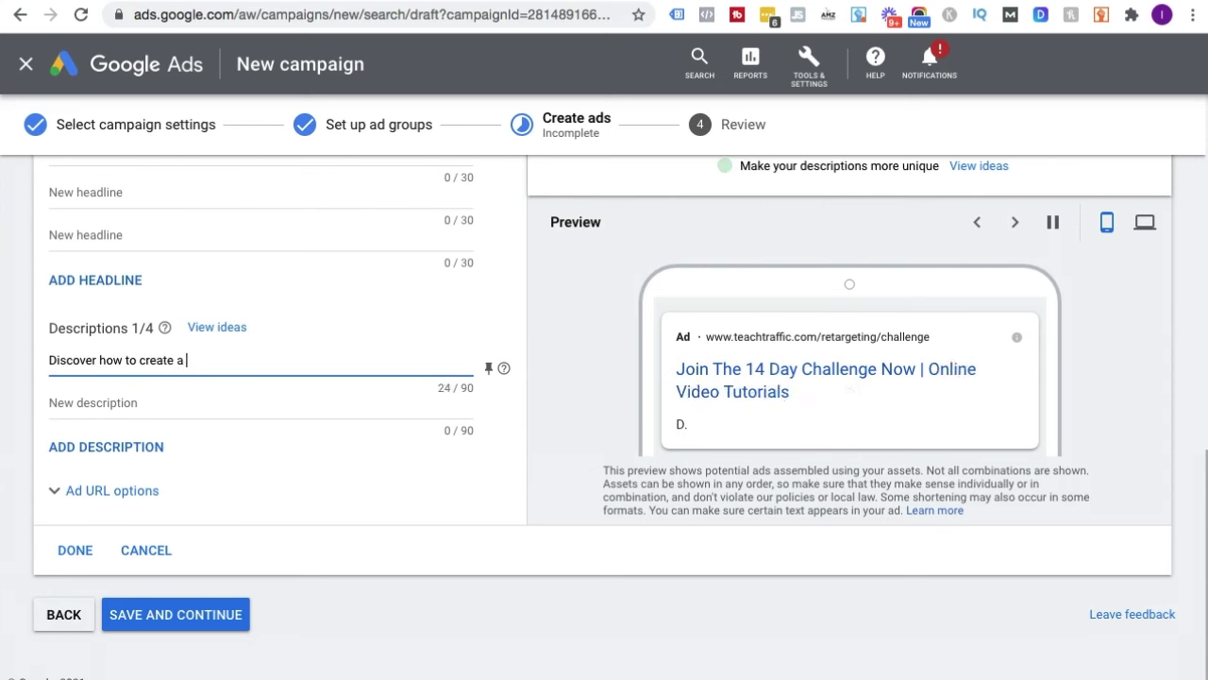
{"action": "type", "text": " Google Retargeting campai"}
{"action": "key", "text": "BackSpace"}
{"action": "key", "text": "BackSpace"}
{"action": "type", "text": "aign."}
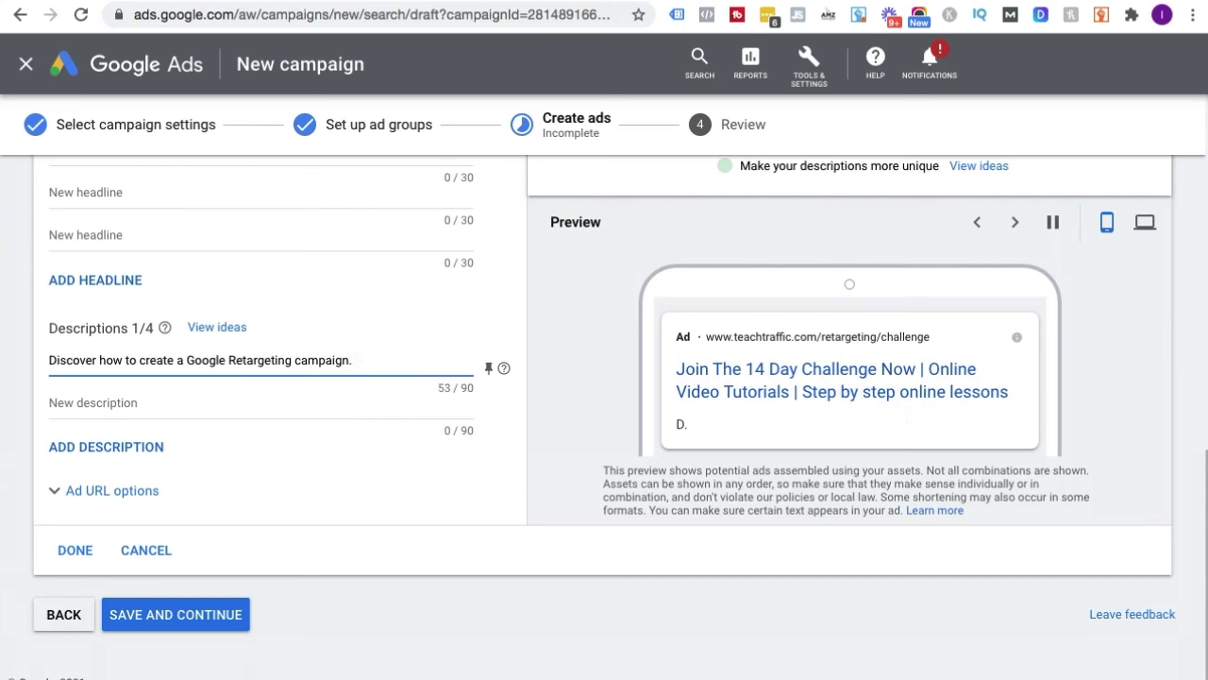
{"action": "type", "text": " No prior knowledge needed."}
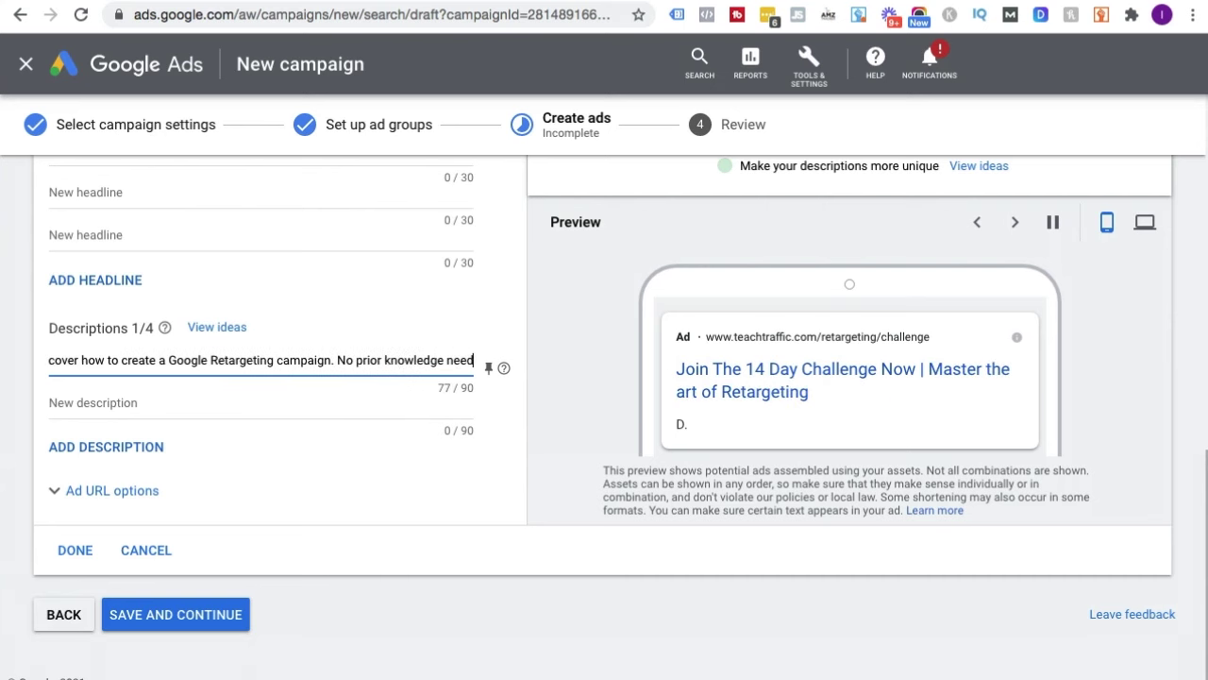
- Enter "Online step by step video tutorials. Ask questions as you go along. Only $10." as the second description
{"action": "left_click", "coordinate": [254, 402]}
{"action": "type", "text": "Online video tutorials with"}
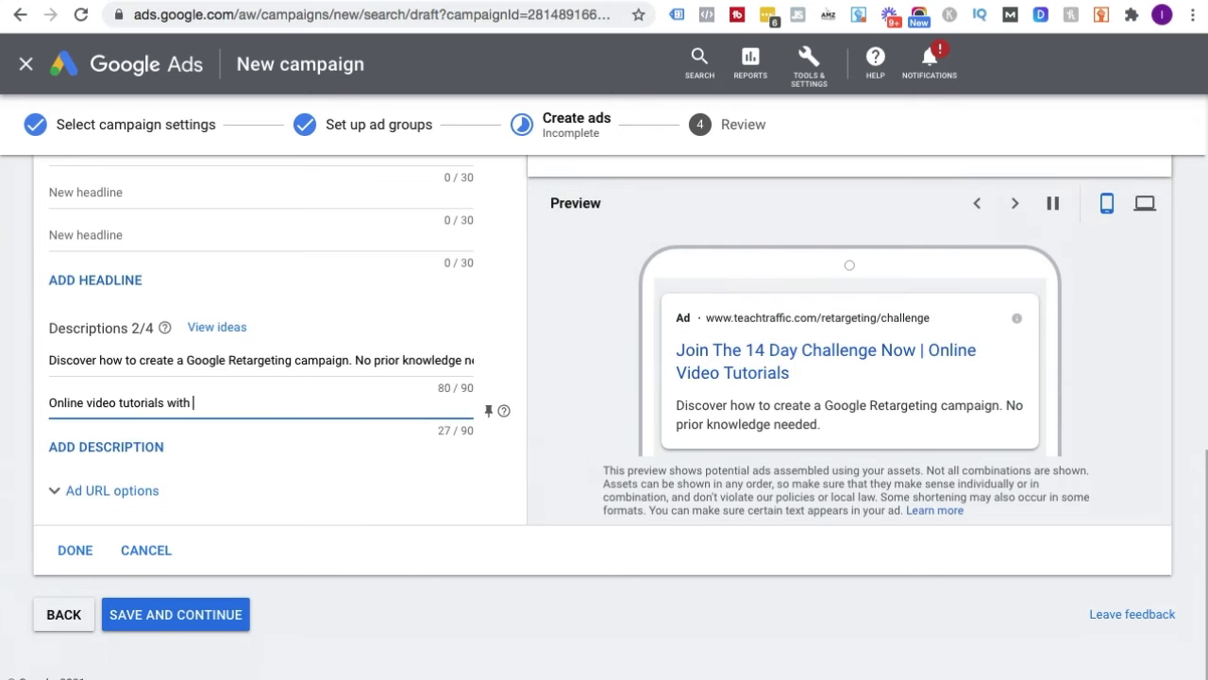
{"action": "key", "text": "BackSpace"}
{"action": "key", "text": "BackSpace"}
{"action": "key", "text": "BackSpace"}
{"action": "key", "text": "BackSpace"}
{"action": "key", "text": "BackSpace"}
{"action": "key", "text": "BackSpace"}
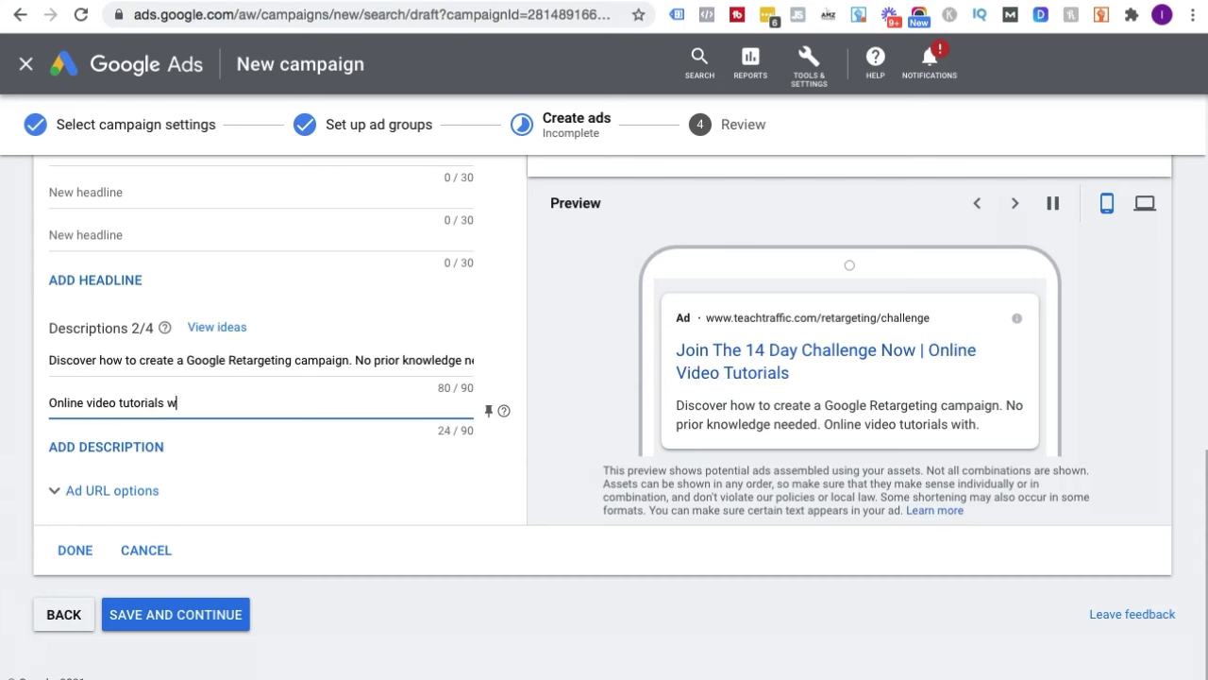
{"action": "left_click", "coordinate": [87, 403]}
{"action": "type", "text": "step by step"}
{"action": "left_click", "coordinate": [247, 403]}
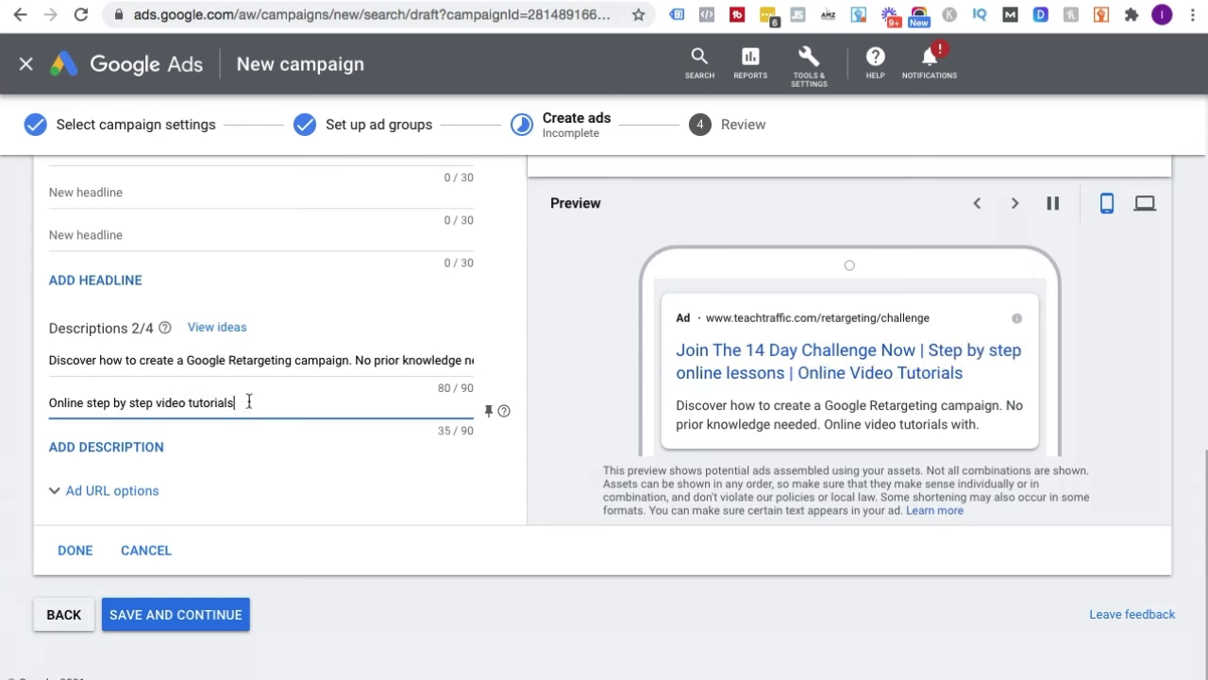
{"action": "type", "text": ". Ask questions as you go along. Only $10."}
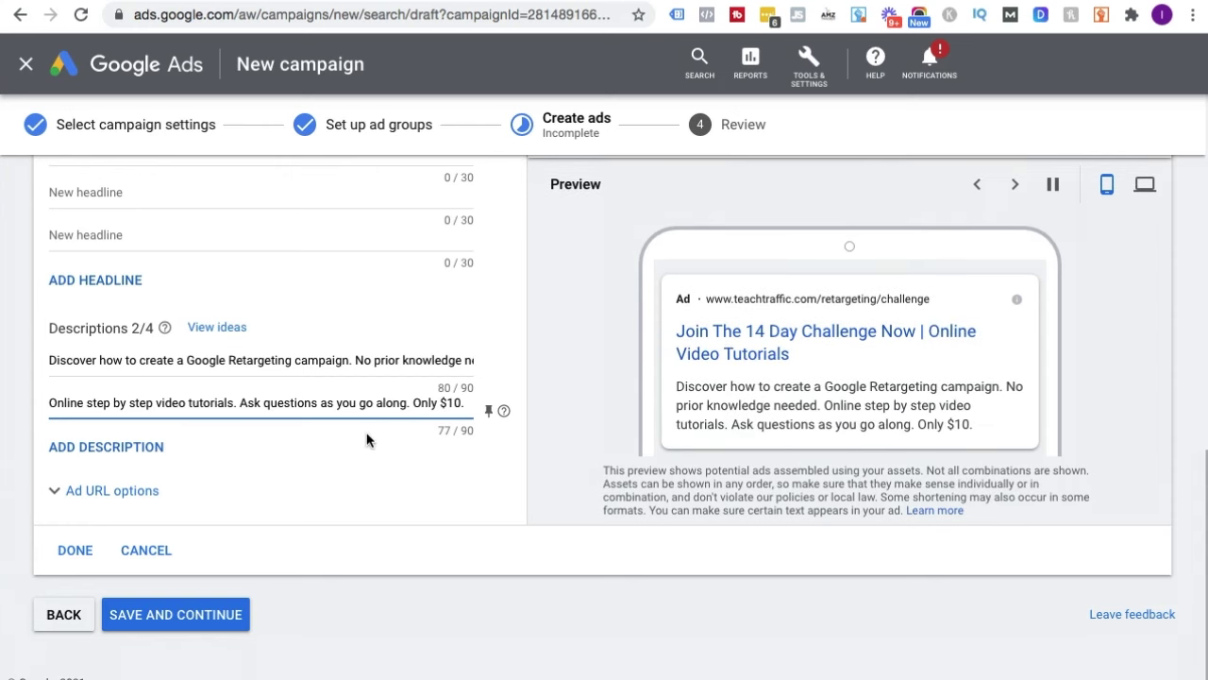
- Add two more empty description fields and finish creating the responsive search ad
{"action": "left_click", "coordinate": [96, 445]}
{"action": "left_click", "coordinate": [103, 492]}
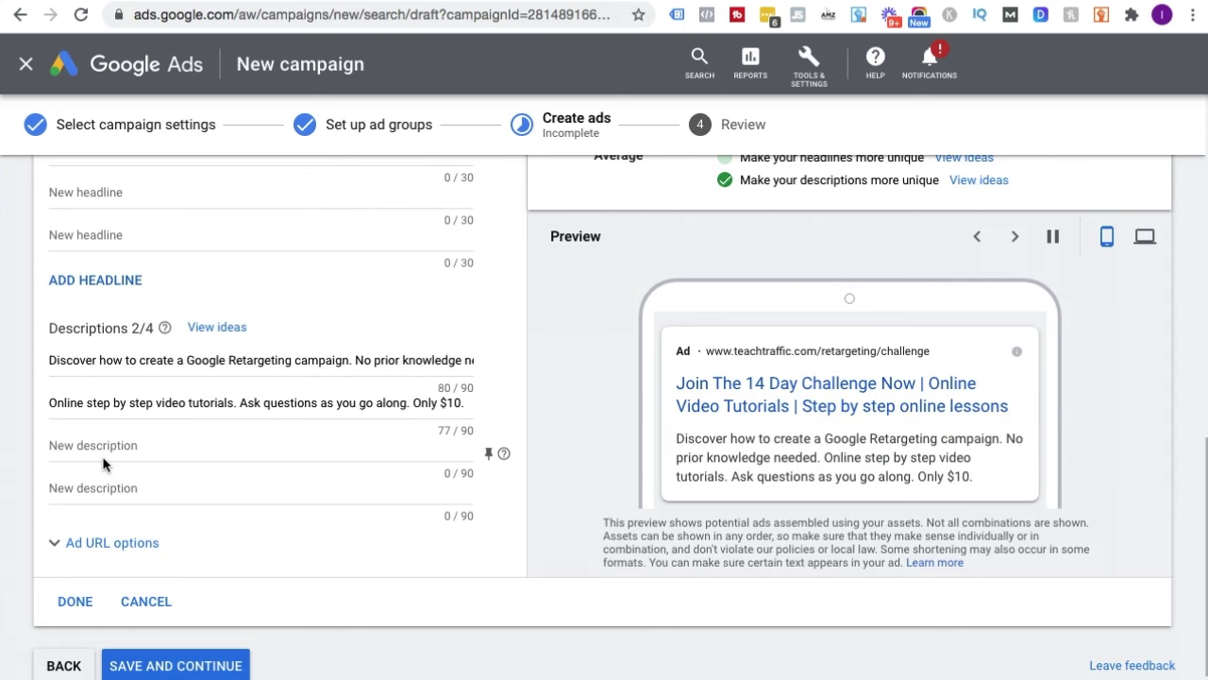
{"action": "scroll", "coordinate": [340, 453], "scroll_direction": "down", "scroll_amount": 1}
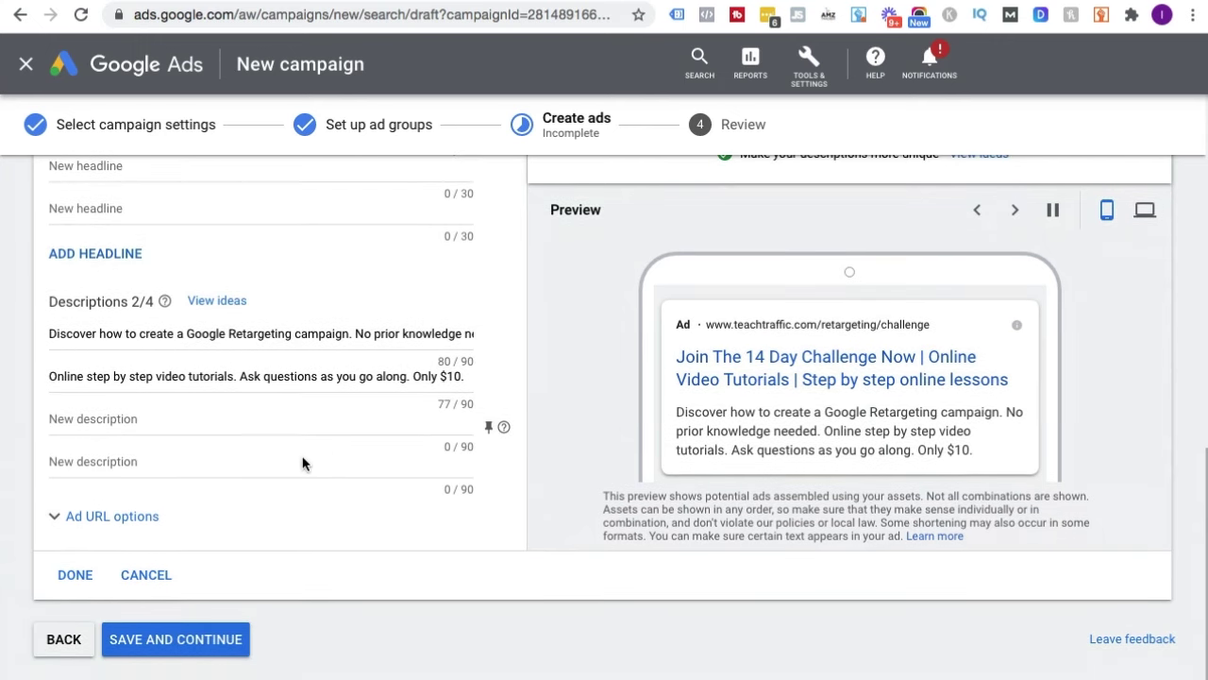
{"action": "left_click", "coordinate": [75, 577]}
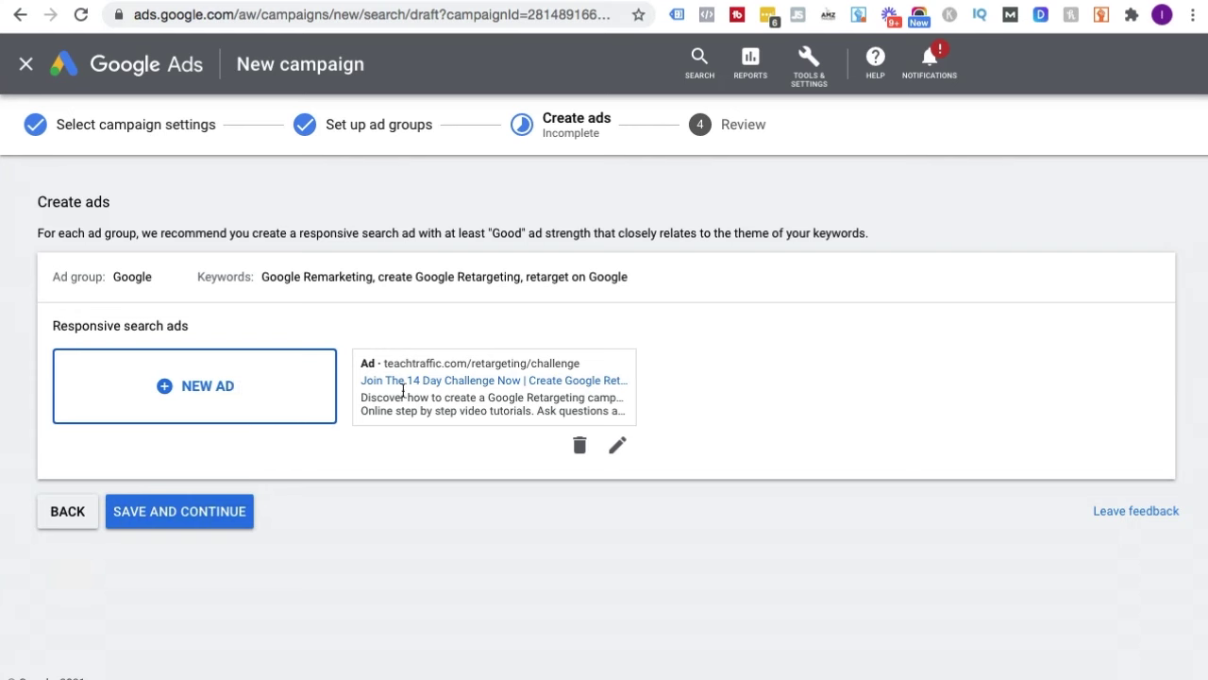
- Save the ad, continue to the campaign review and publish the campaign without fixing the flagged campaign settings issue
{"action": "left_click", "coordinate": [228, 514]}
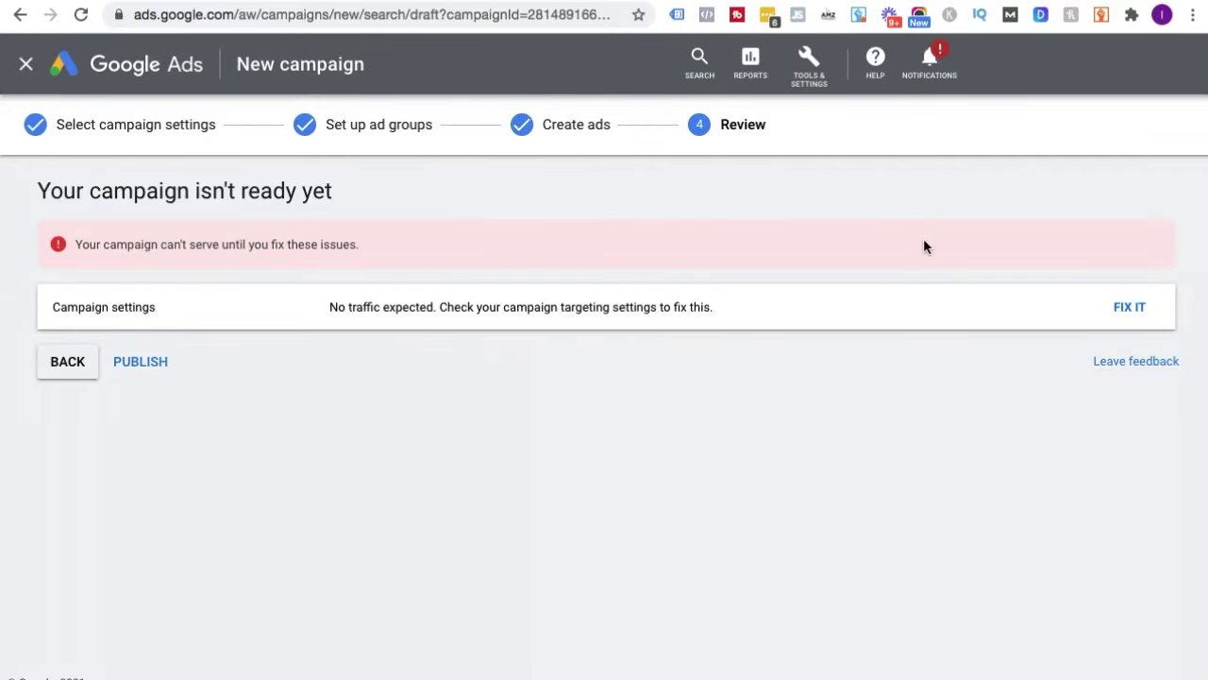
{"action": "left_click_drag", "start_coordinate": [77, 244], "coordinate": [299, 244]}
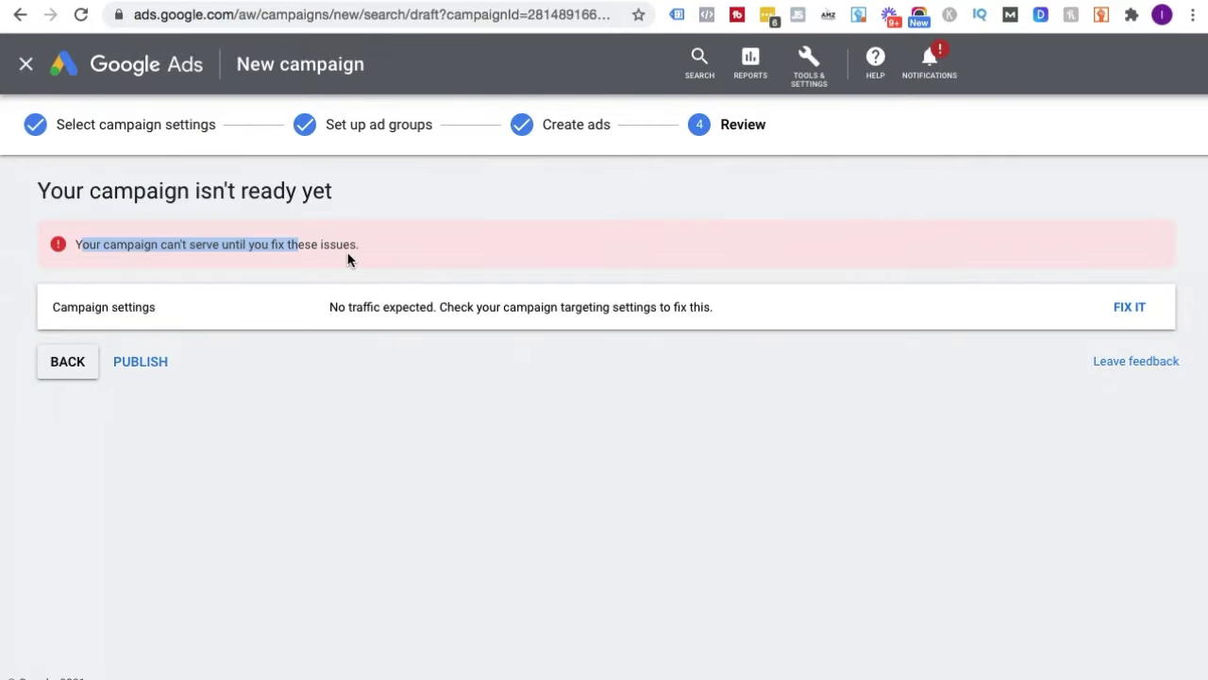
{"action": "left_click", "coordinate": [349, 260]}
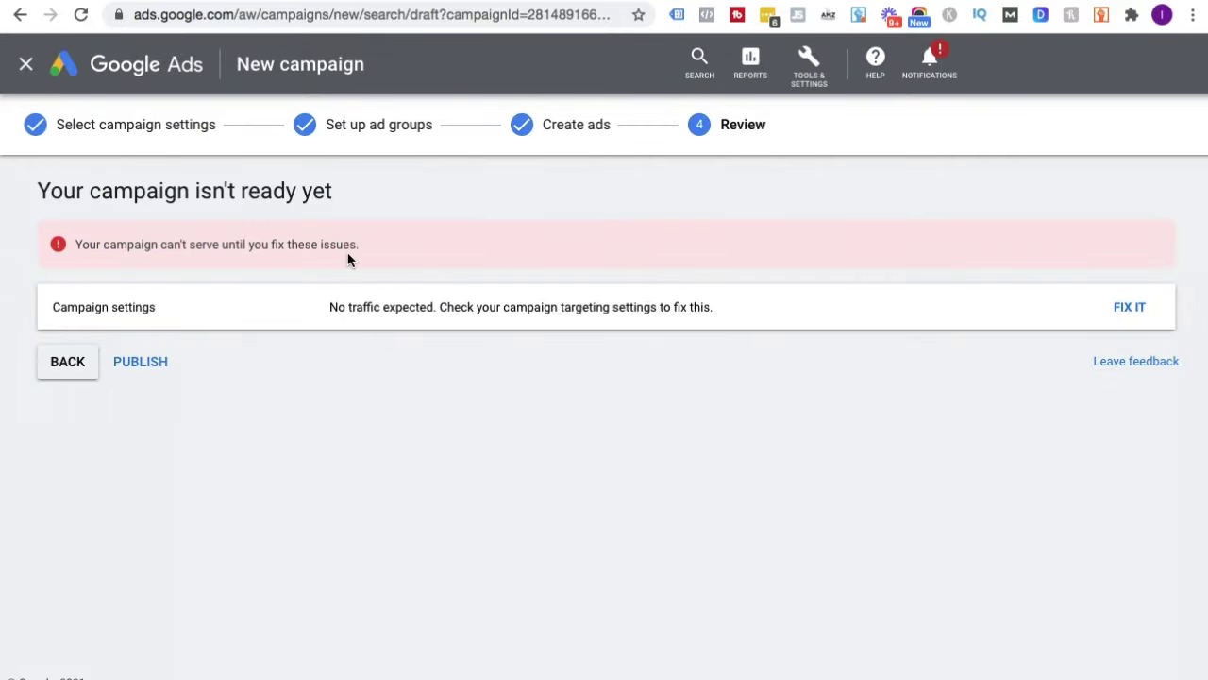
{"action": "left_click", "coordinate": [133, 373]}
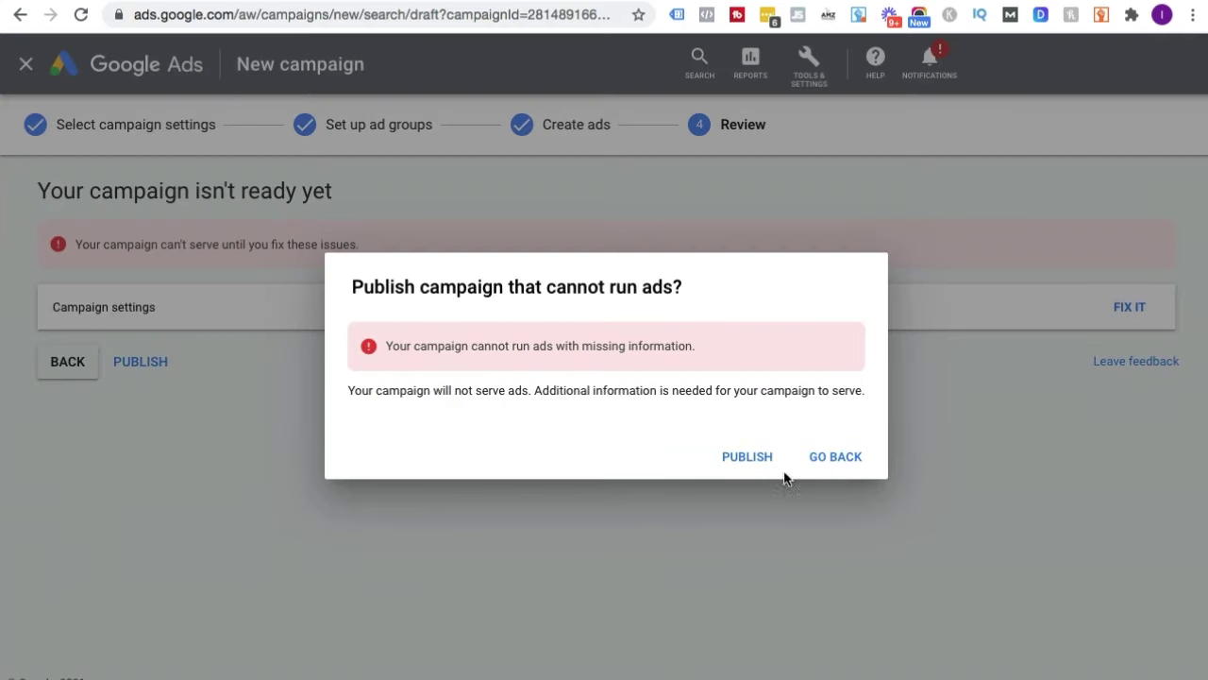
{"action": "left_click", "coordinate": [737, 459]}
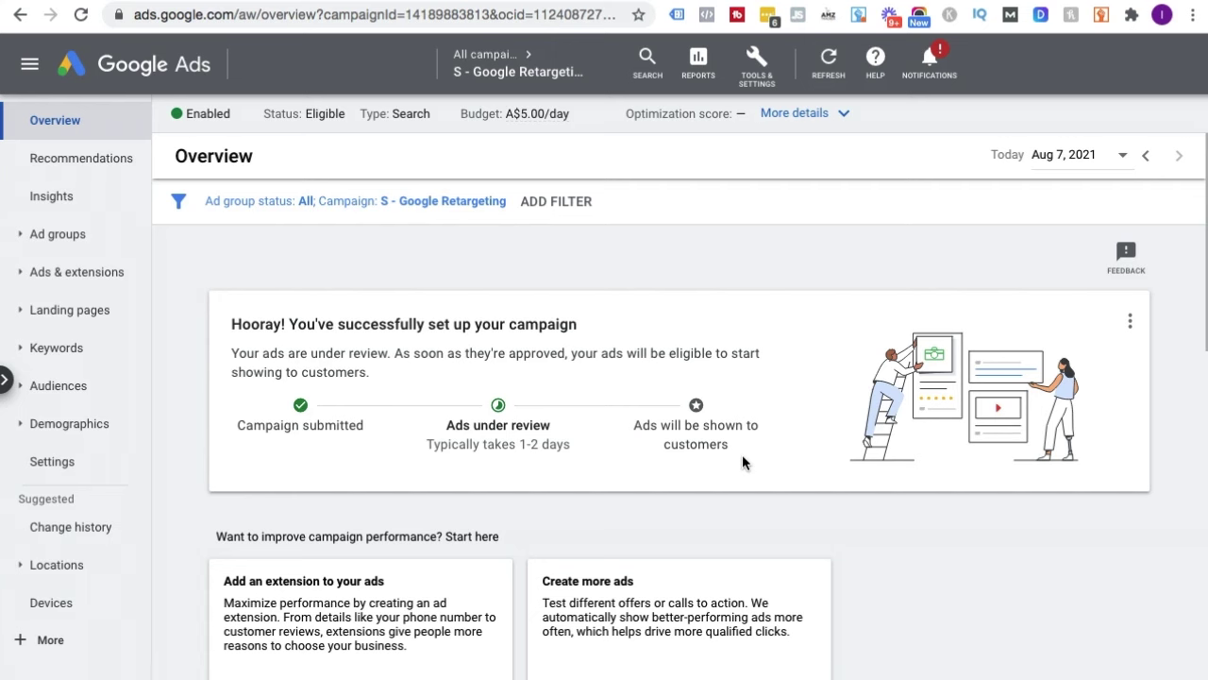
{"action": "scroll", "coordinate": [717, 443], "scroll_direction": "down", "scroll_amount": 1}
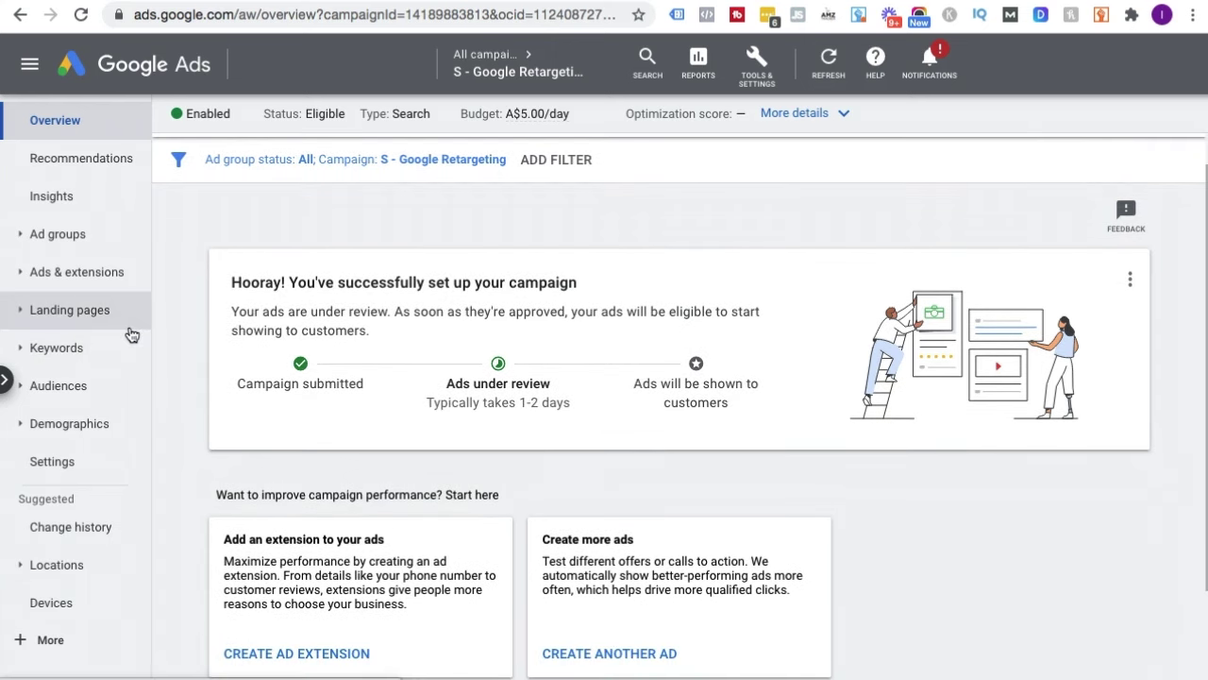
{"action": "left_click", "coordinate": [439, 160]}
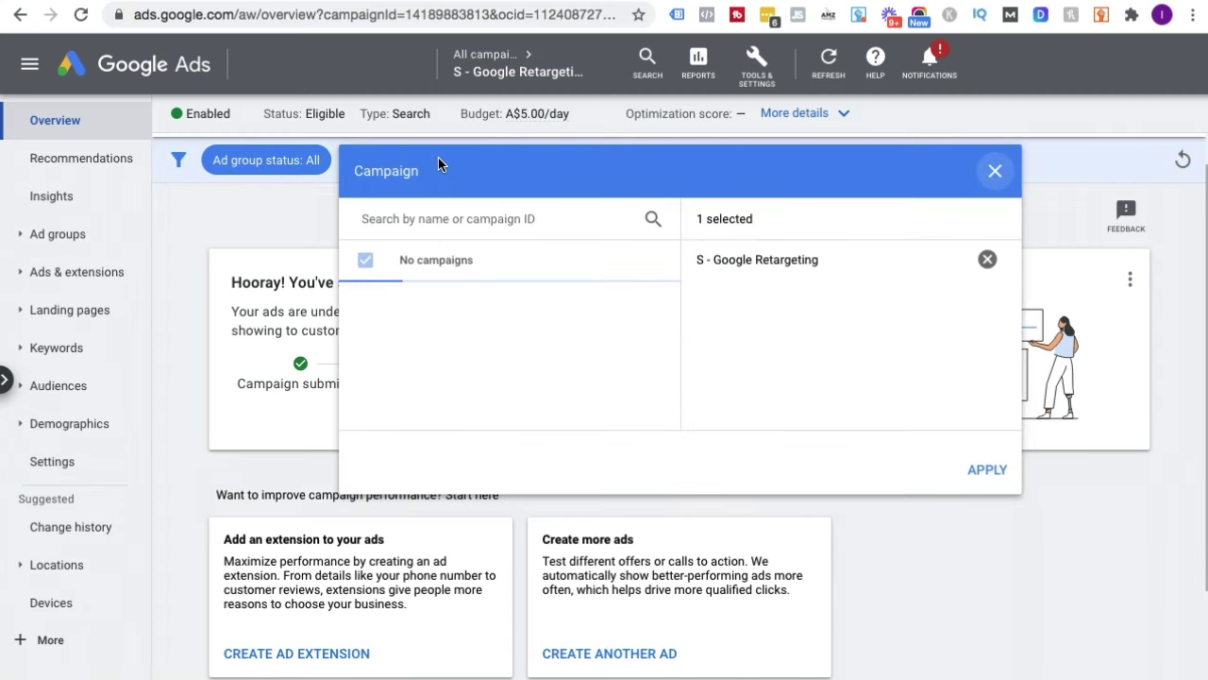
{"action": "left_click", "coordinate": [995, 171]}
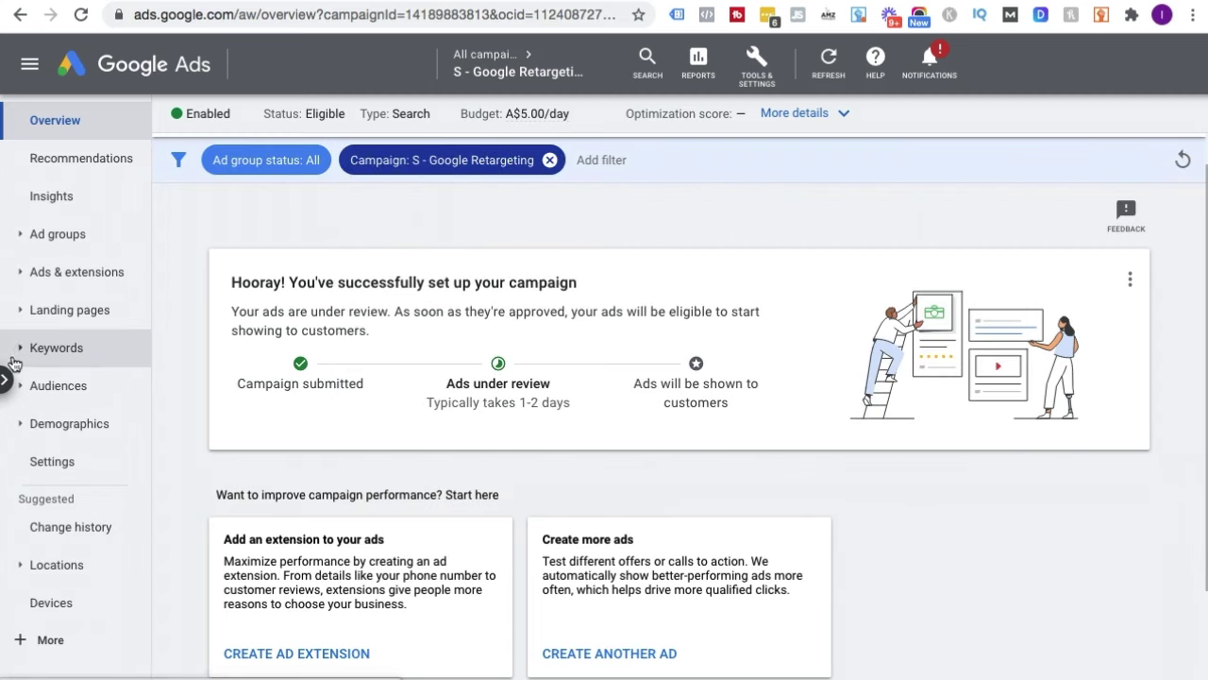
- Open the Google ad group in the S - Google Retargeting campaign and show its search keywords
{"action": "left_click", "coordinate": [7, 380]}
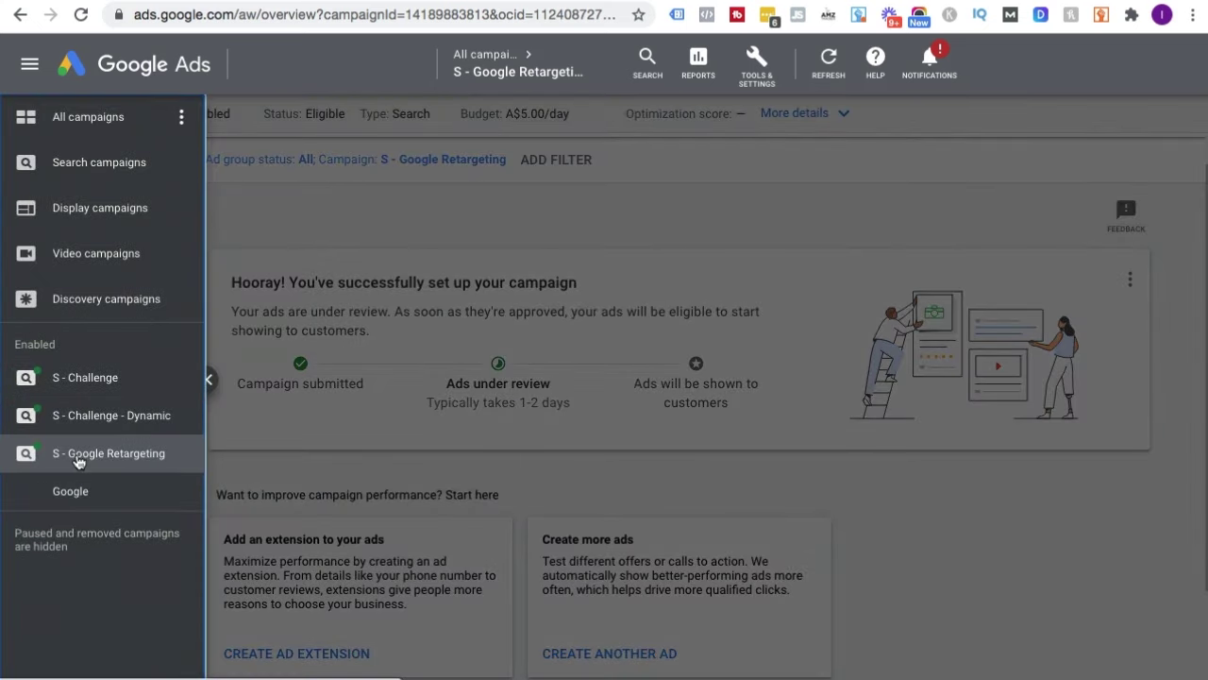
{"action": "left_click", "coordinate": [74, 491]}
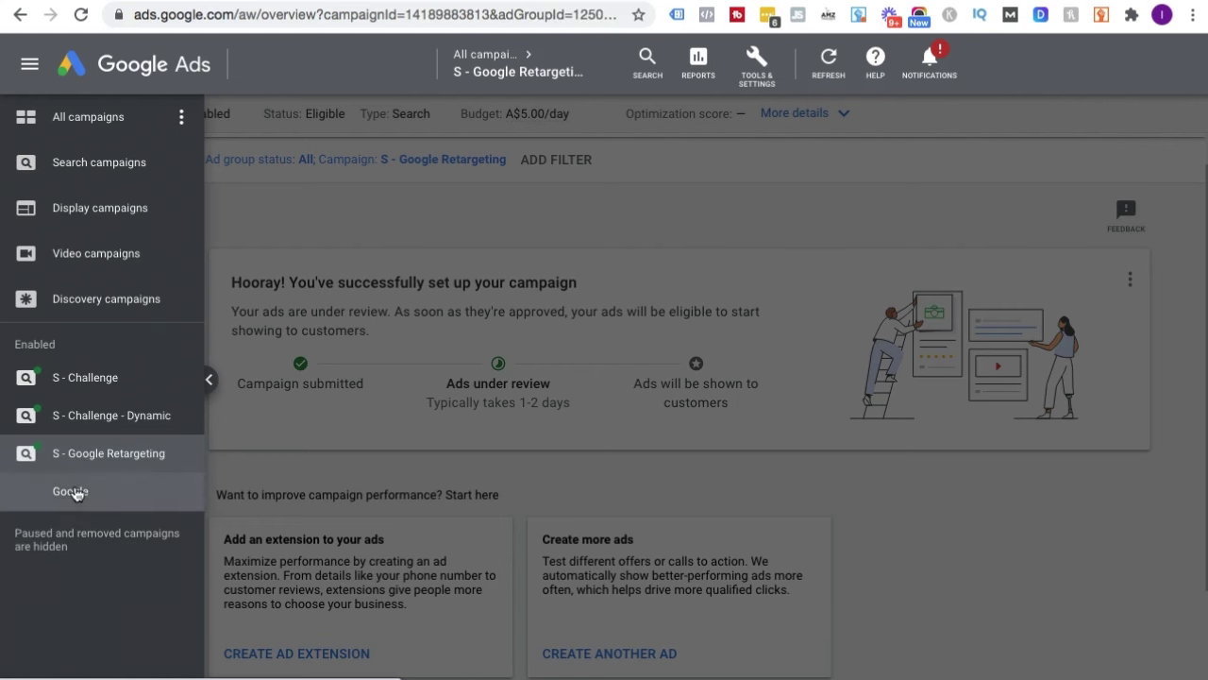
{"action": "left_click", "coordinate": [206, 378]}
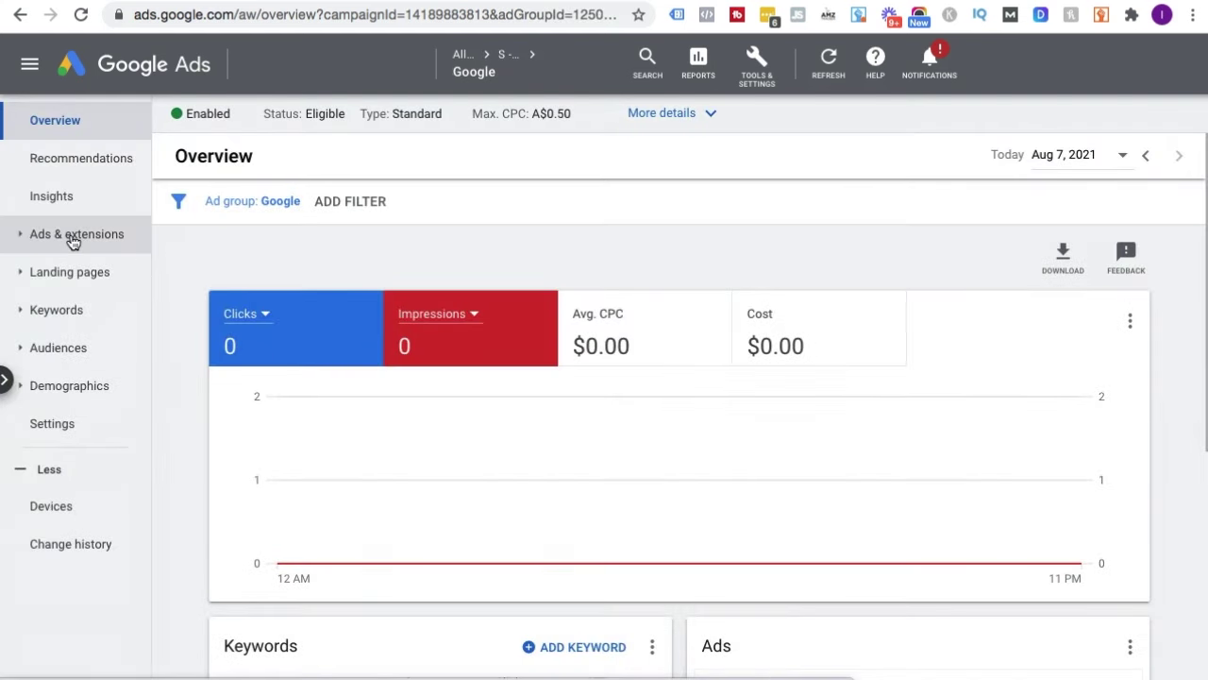
{"action": "left_click", "coordinate": [59, 312]}
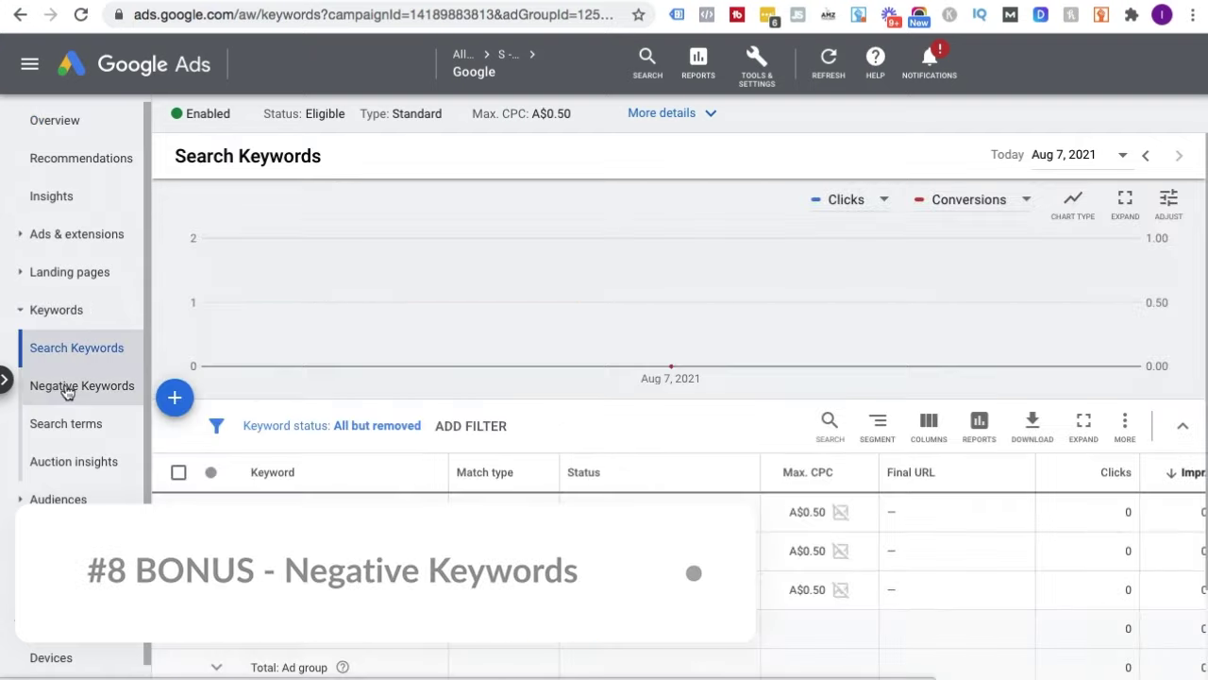
- Start adding negative keywords to the Google ad group and enter free, what is, definition and pdf on separate lines
{"action": "left_click", "coordinate": [67, 389]}
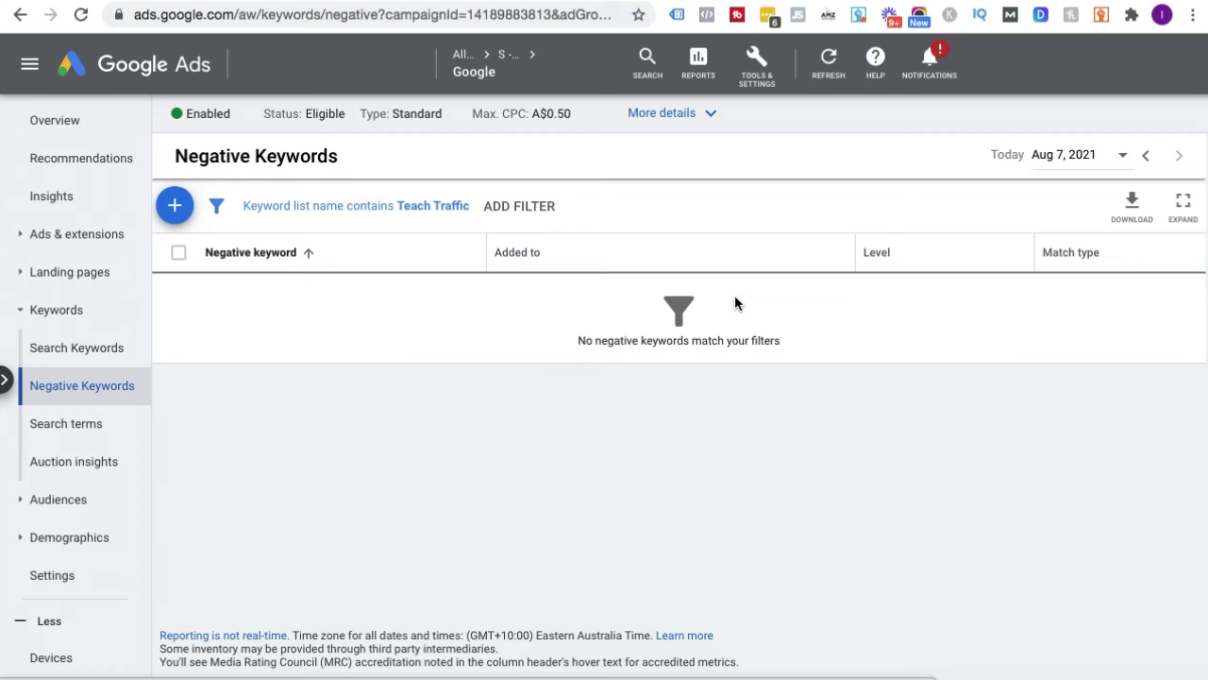
{"action": "left_click", "coordinate": [174, 205]}
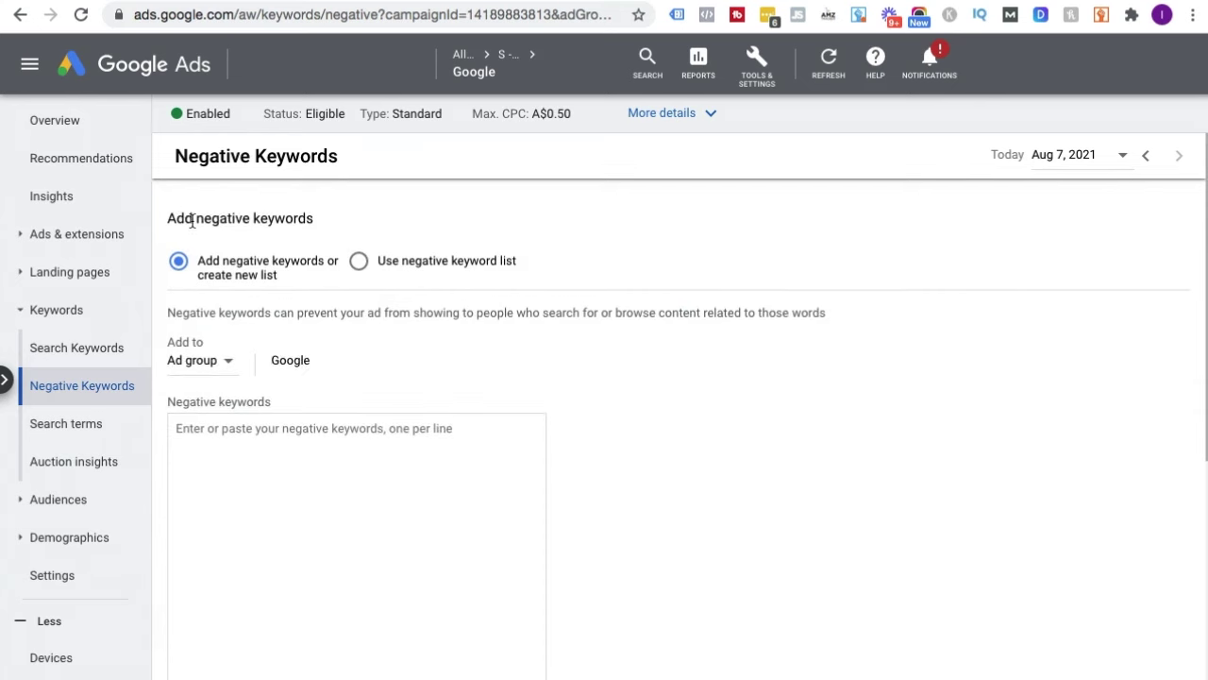
{"action": "scroll", "coordinate": [753, 349], "scroll_direction": "down", "scroll_amount": 3}
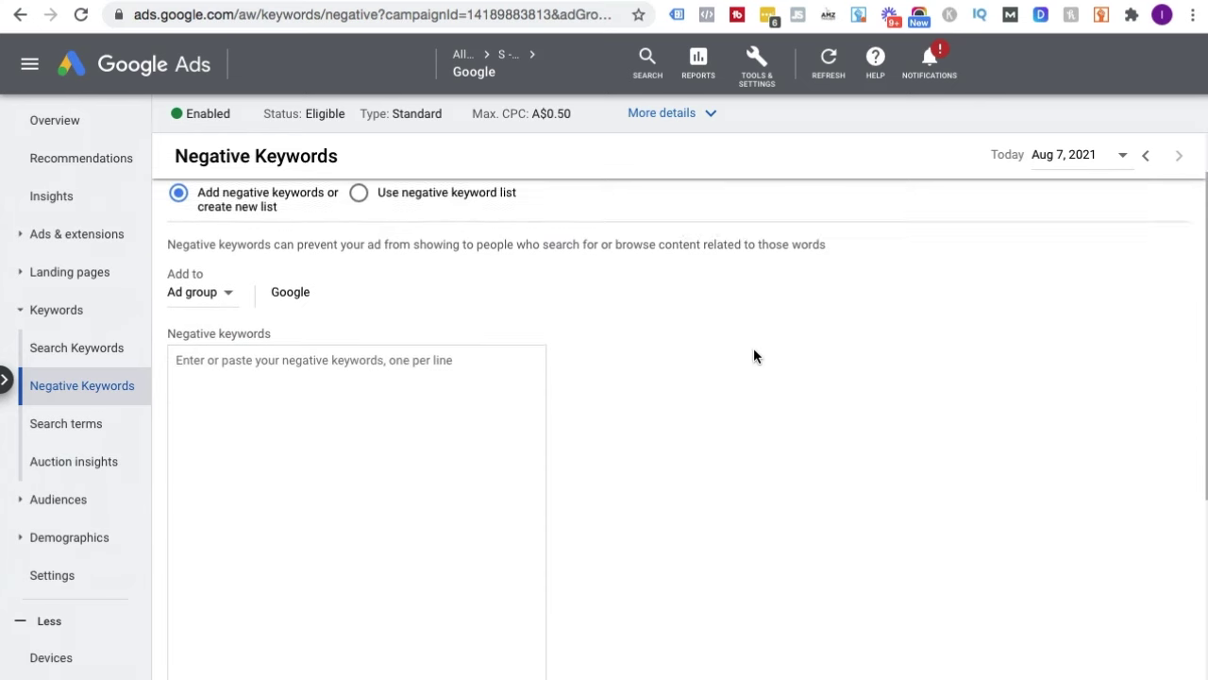
{"action": "left_click", "coordinate": [251, 429]}
{"action": "type", "text": "free"}
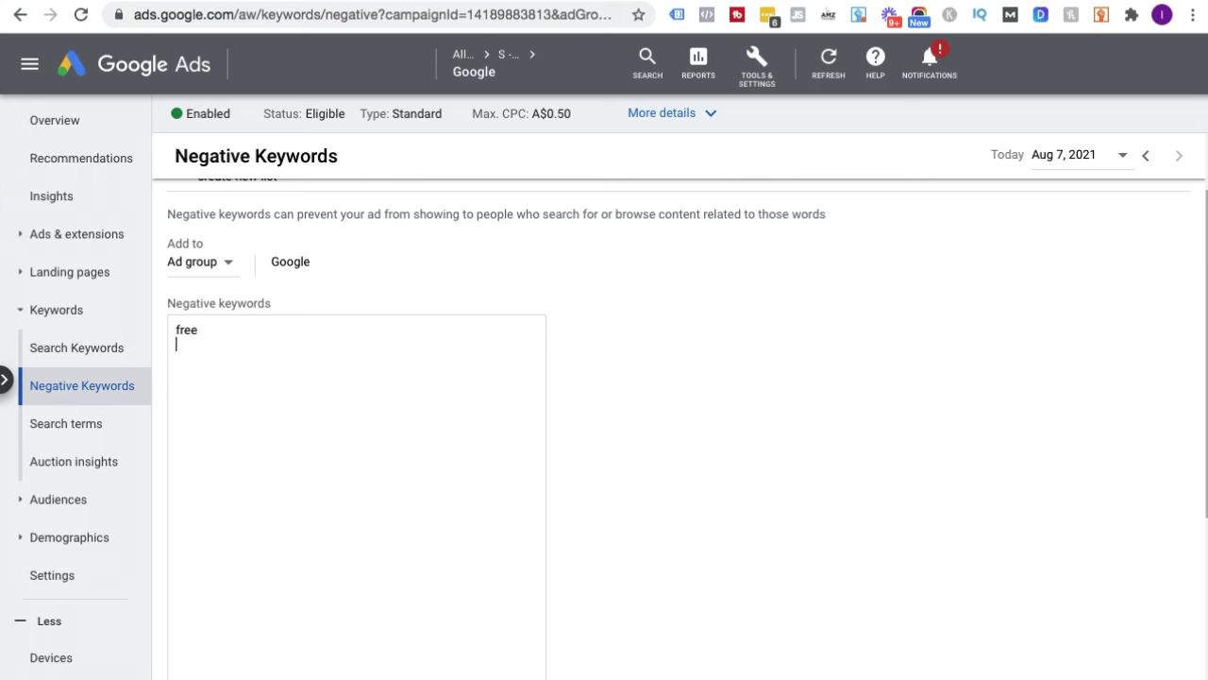
{"action": "key", "text": "Return"}
{"action": "type", "text": "what"}
{"action": "type", "text": " is"}
{"action": "type", "text": "definition"}
{"action": "type", "text": "pdf"}
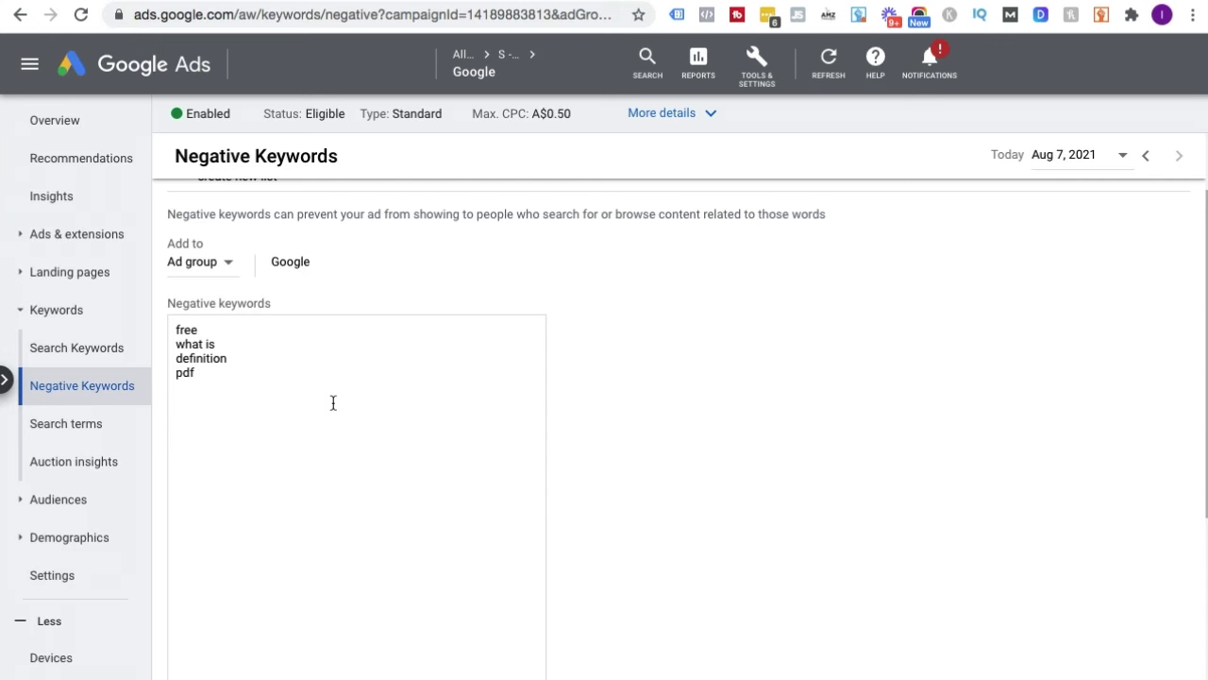
- Check the negative keyword form's options and save the entered list to the ad group
{"action": "scroll", "coordinate": [333, 403], "scroll_direction": "down", "scroll_amount": 1}
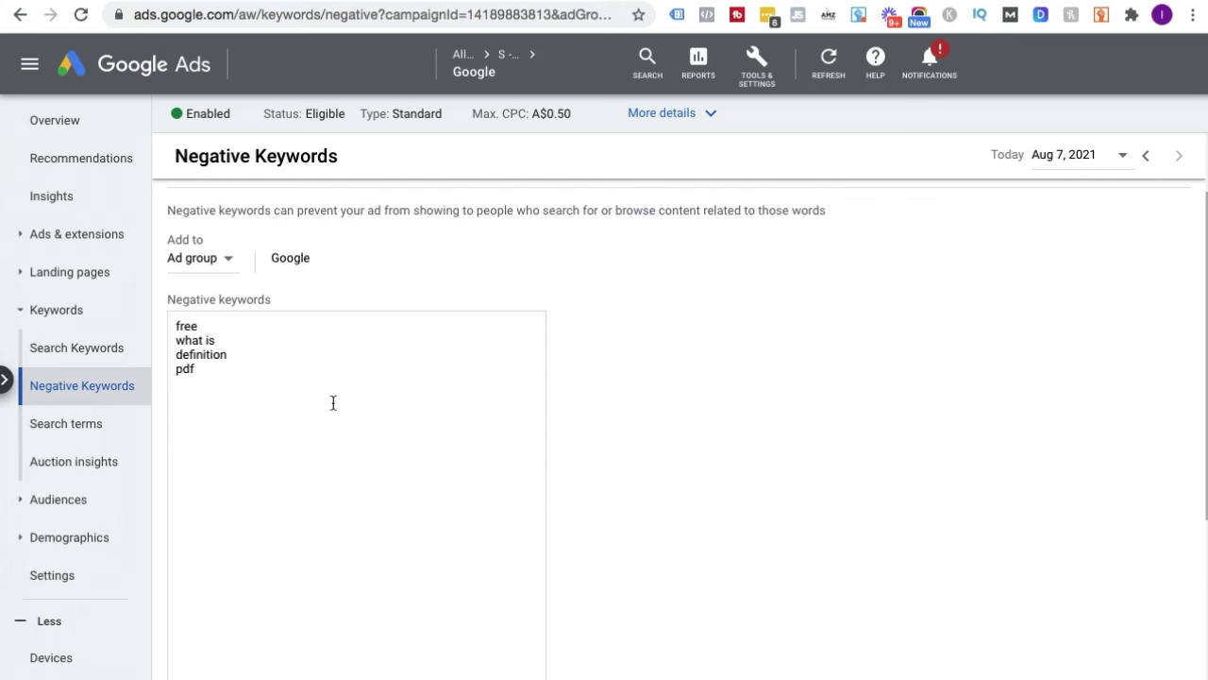
{"action": "scroll", "coordinate": [334, 403], "scroll_direction": "down", "scroll_amount": 2}
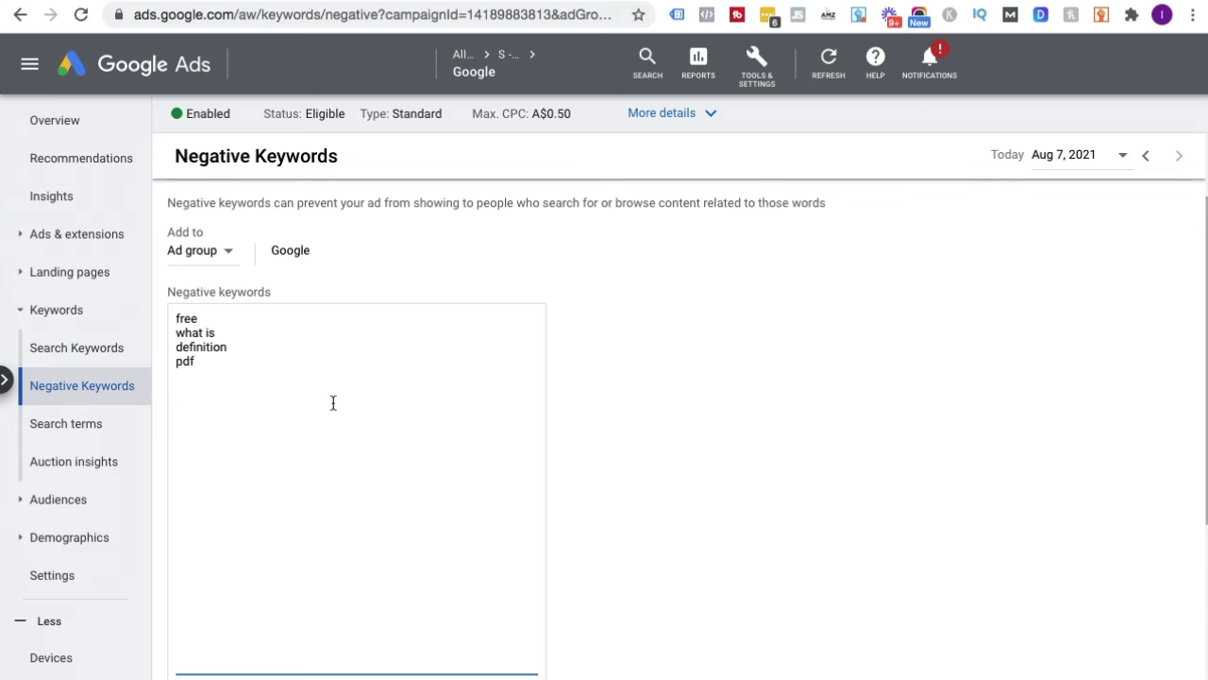
{"action": "scroll", "coordinate": [333, 403], "scroll_direction": "down", "scroll_amount": 2}
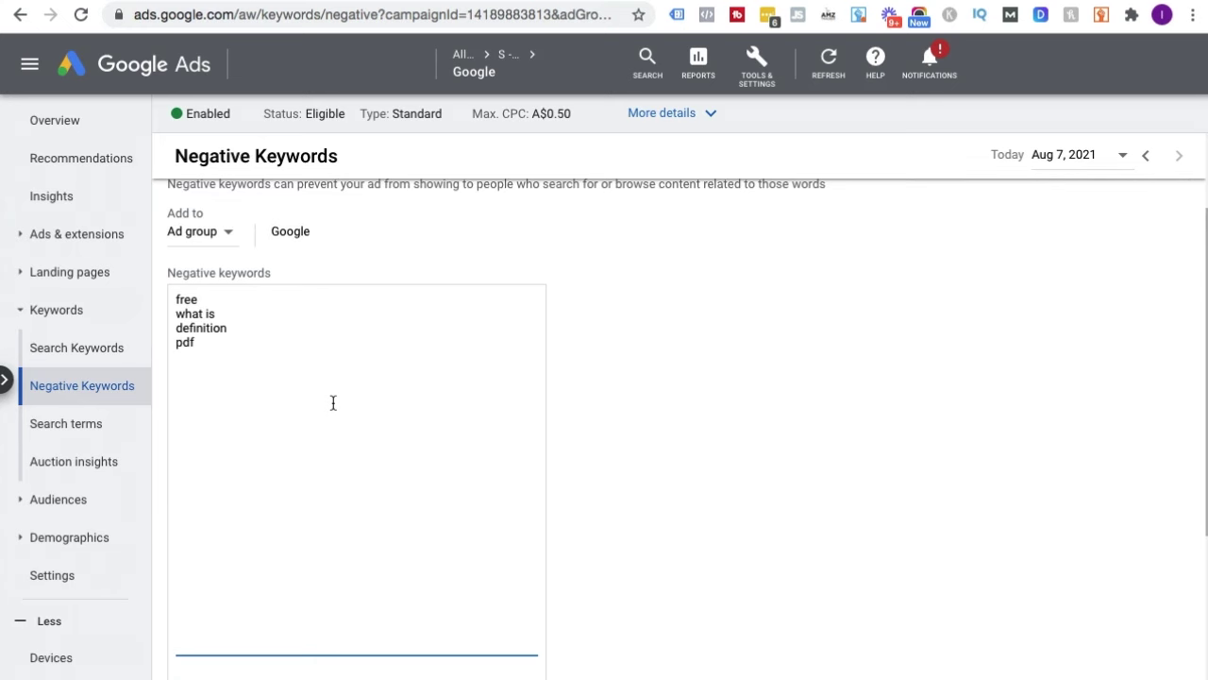
{"action": "scroll", "coordinate": [333, 403], "scroll_direction": "up", "scroll_amount": 3}
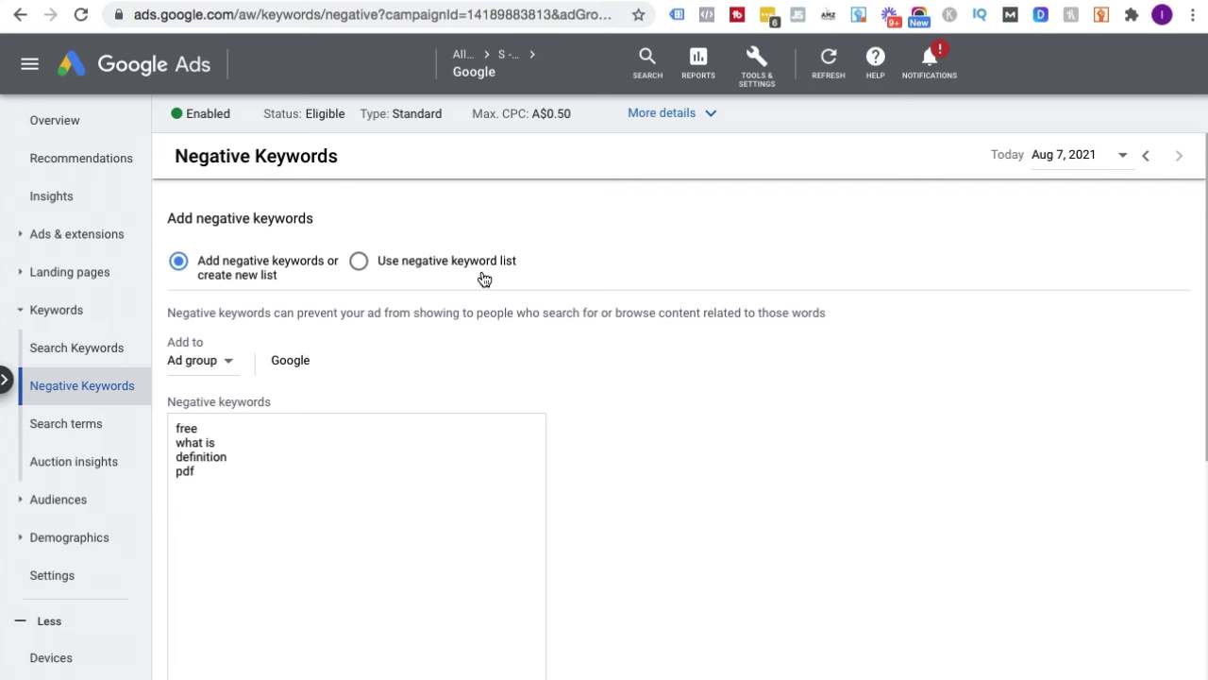
{"action": "scroll", "coordinate": [484, 283], "scroll_direction": "down", "scroll_amount": 3}
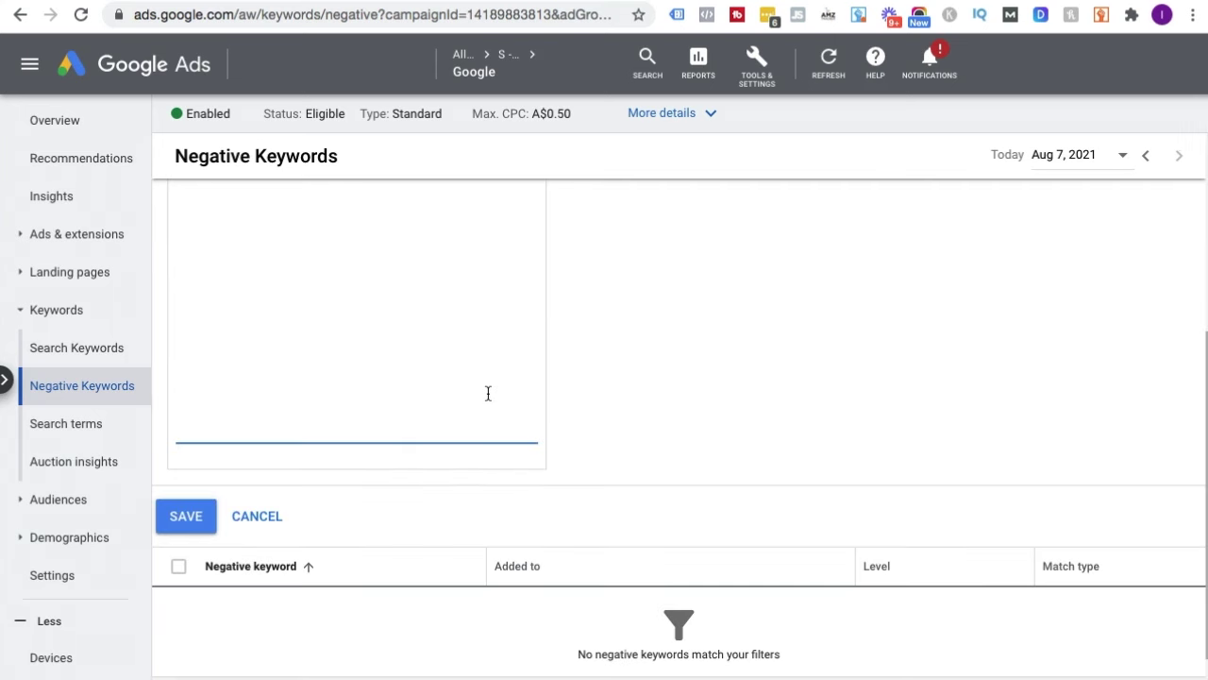
{"action": "left_click", "coordinate": [193, 516]}
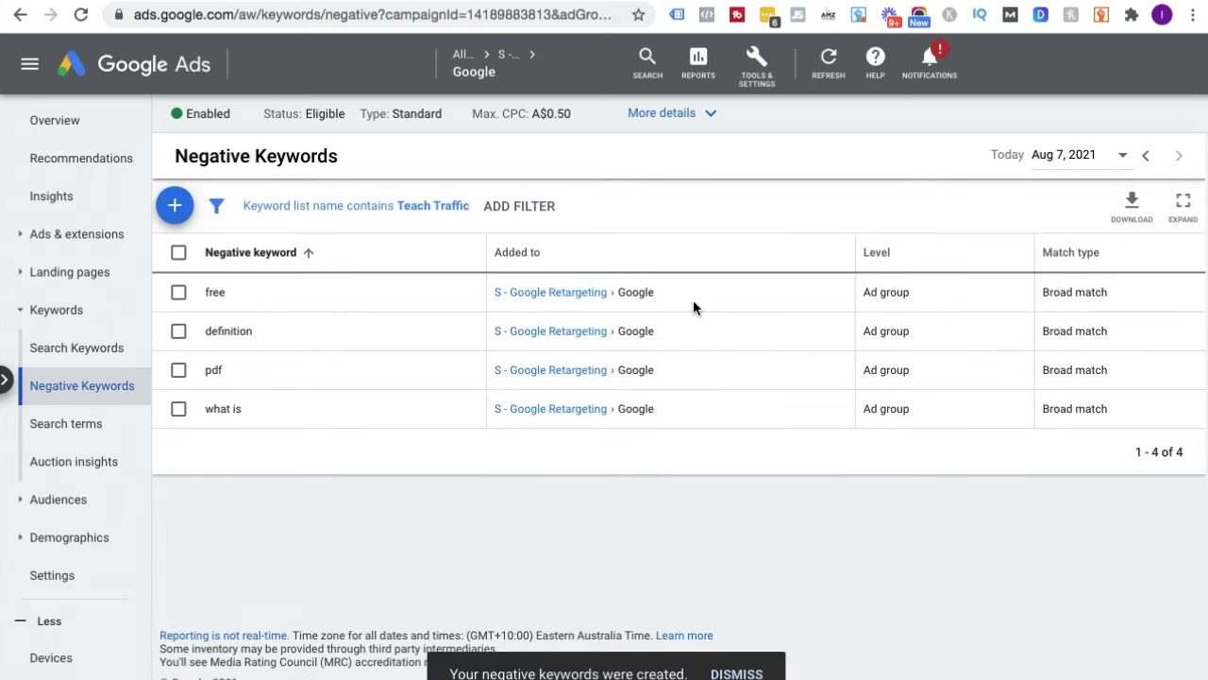
- Return to the ad group's search keywords and start adding the suggested keyword idea "remarketing google ads"
{"action": "left_click", "coordinate": [47, 351]}
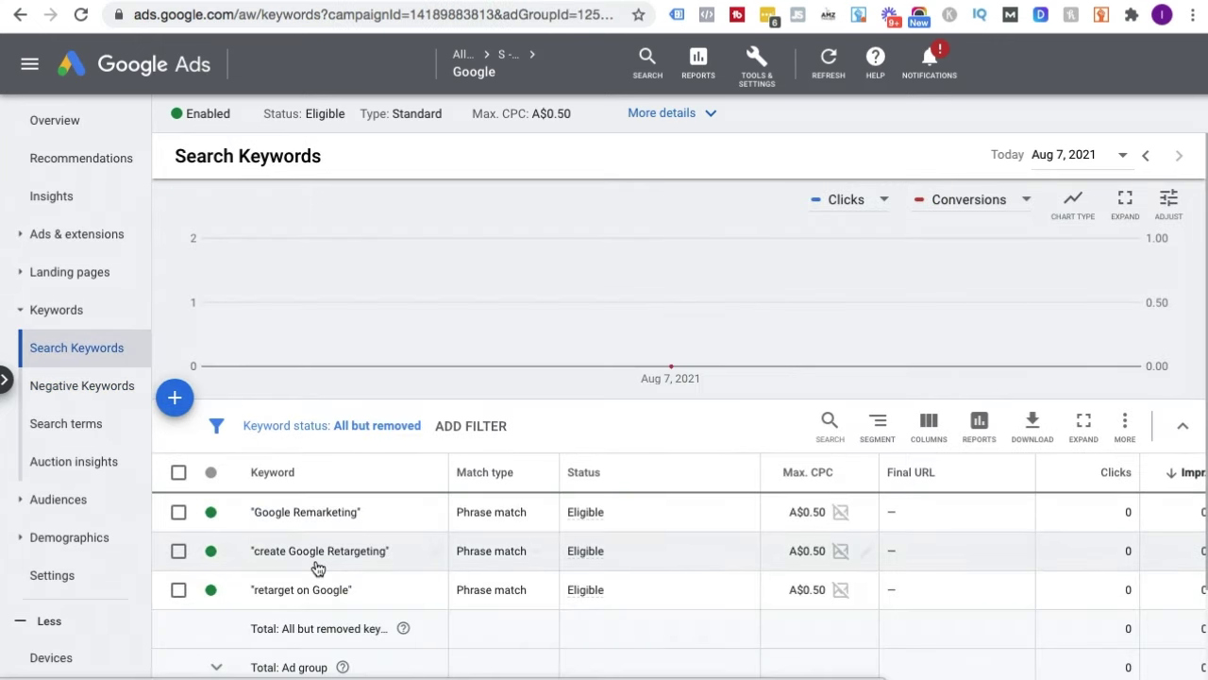
{"action": "scroll", "coordinate": [638, 415], "scroll_direction": "down", "scroll_amount": 1}
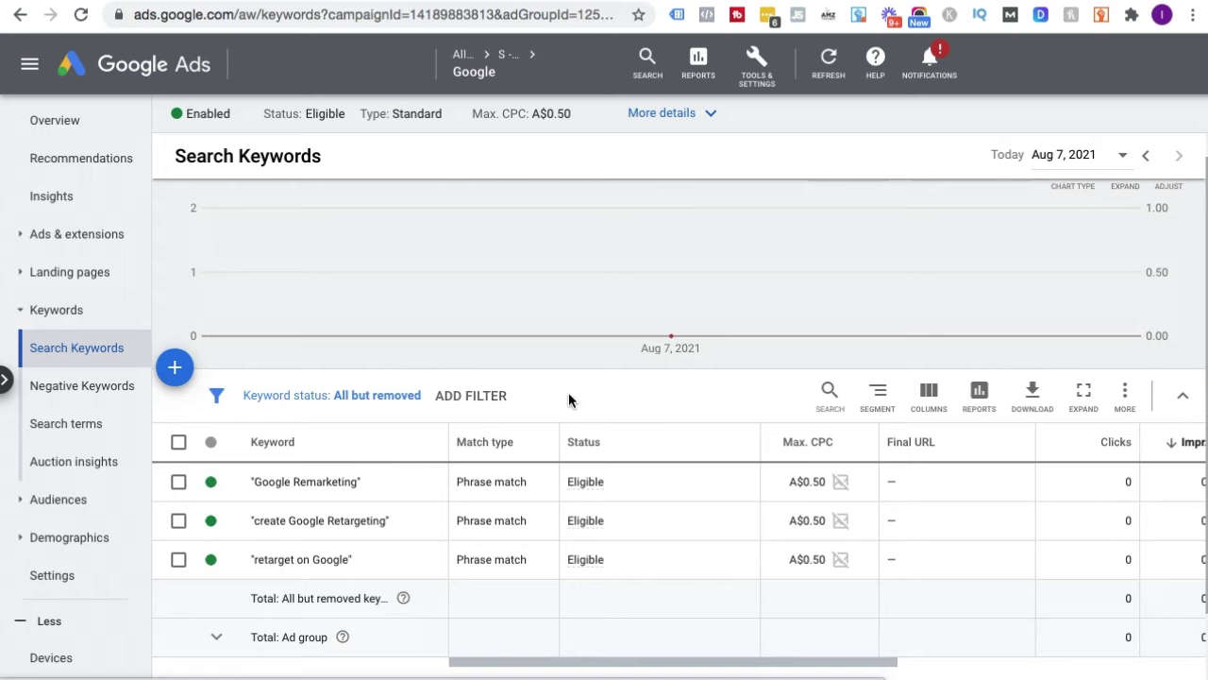
{"action": "left_click", "coordinate": [176, 370]}
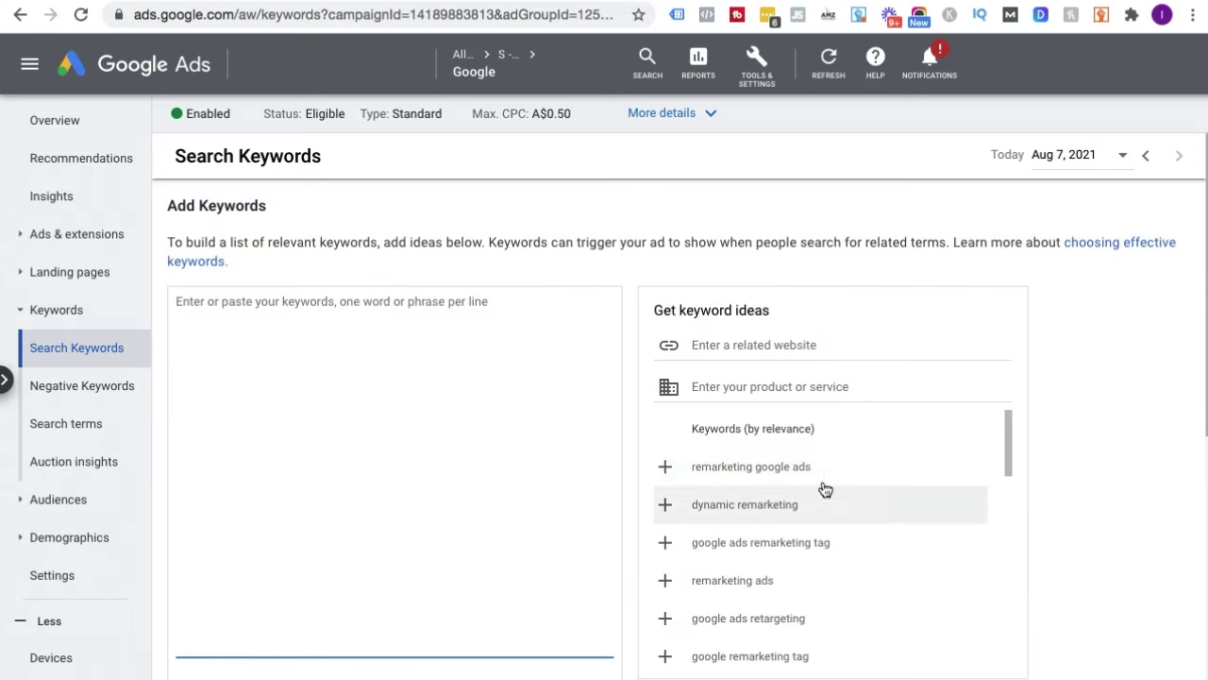
{"action": "scroll", "coordinate": [1060, 426], "scroll_direction": "down", "scroll_amount": 2}
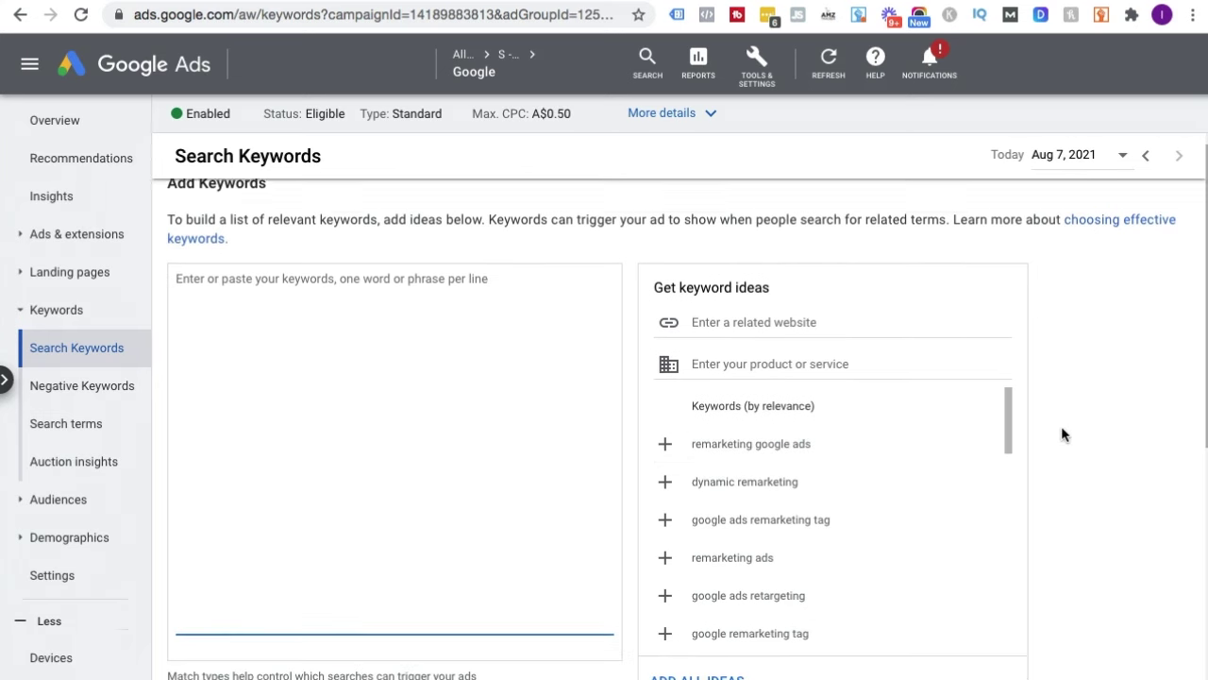
{"action": "left_click", "coordinate": [762, 409]}
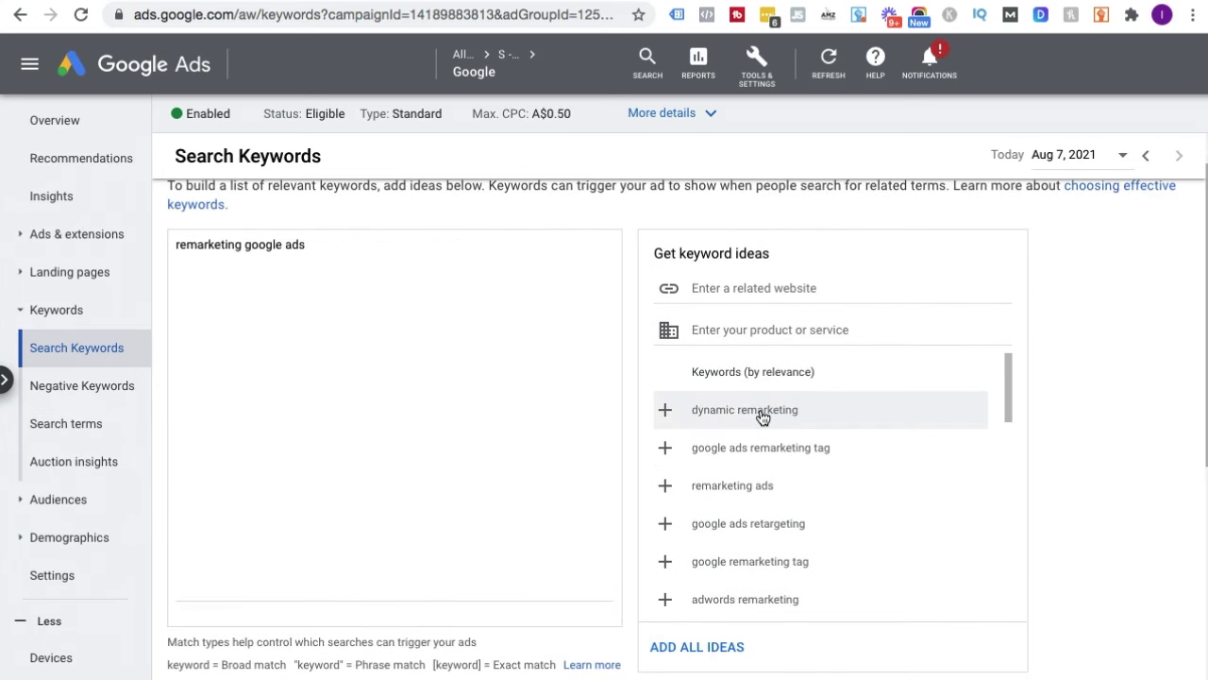
- Make the new remarketing google ads keyword a phrase match by enclosing it in quotation marks, and save it
{"action": "left_click", "coordinate": [389, 258]}
{"action": "type", "text": "\""}
{"action": "left_click", "coordinate": [176, 247]}
{"action": "type", "text": "\""}
{"action": "scroll", "coordinate": [274, 215], "scroll_direction": "down", "scroll_amount": 2}
{"action": "left_click", "coordinate": [200, 523]}
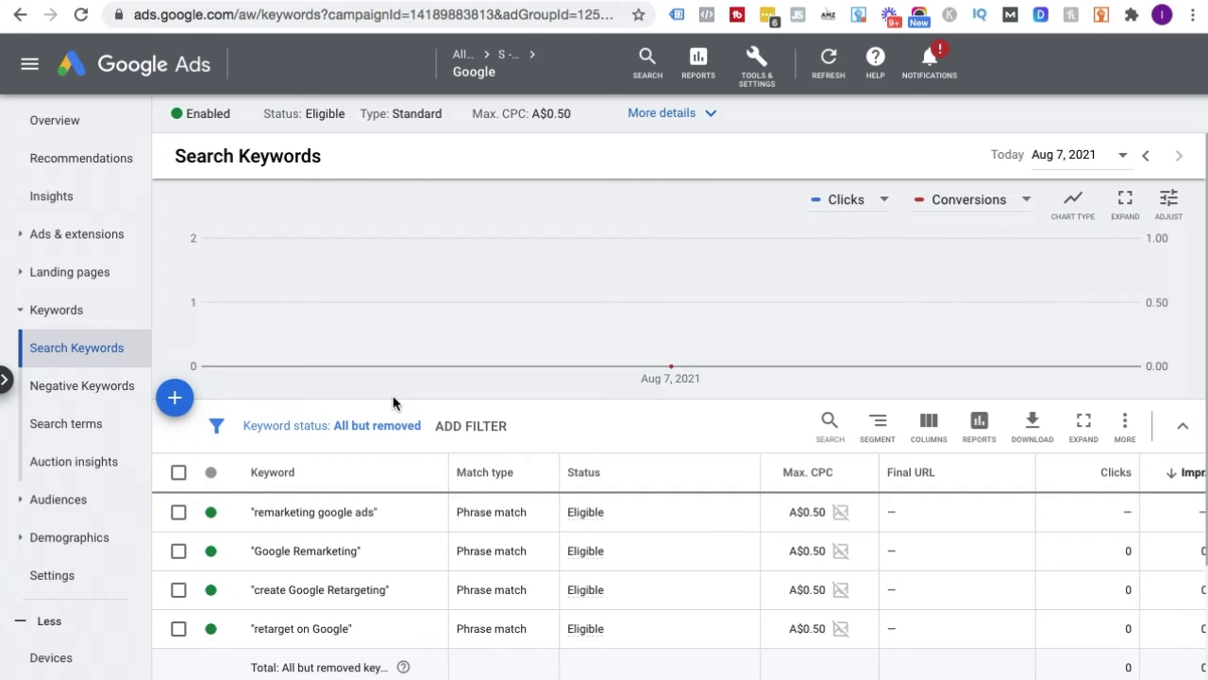
- Review the ad group's responsive search ad and its review status, and return to the search keywords list
{"action": "left_click", "coordinate": [58, 236]}
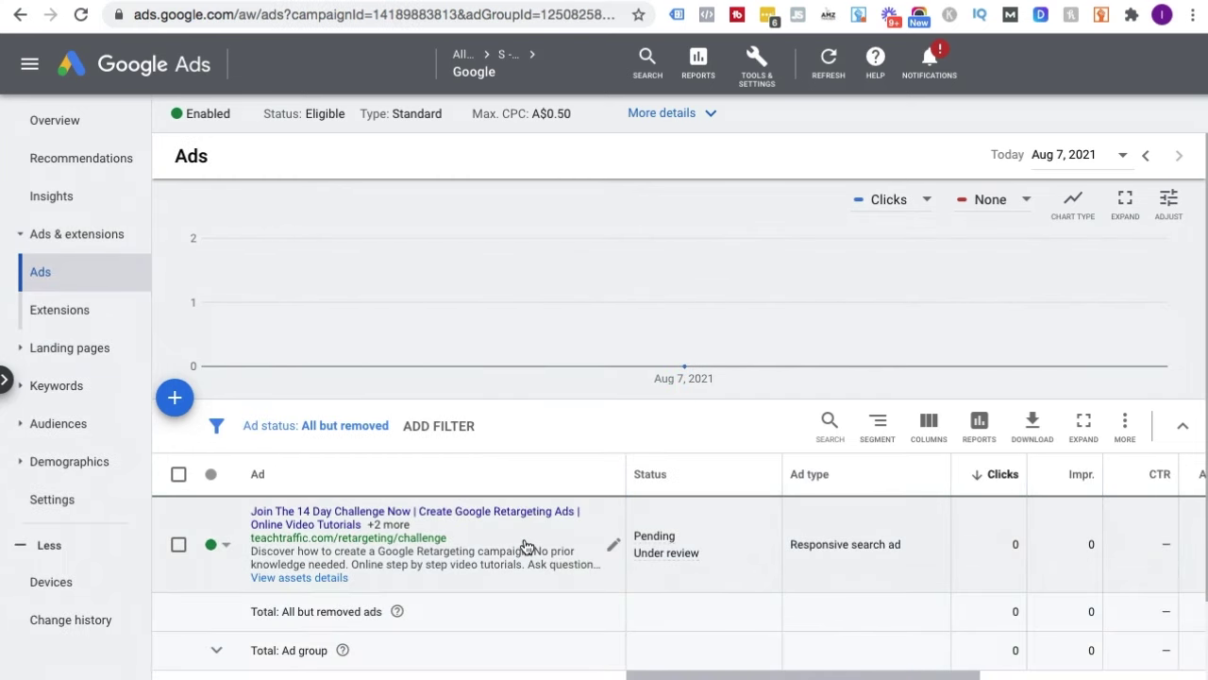
{"action": "scroll", "coordinate": [526, 546], "scroll_direction": "down", "scroll_amount": 2}
{"action": "scroll", "coordinate": [523, 537], "scroll_direction": "up", "scroll_amount": 2}
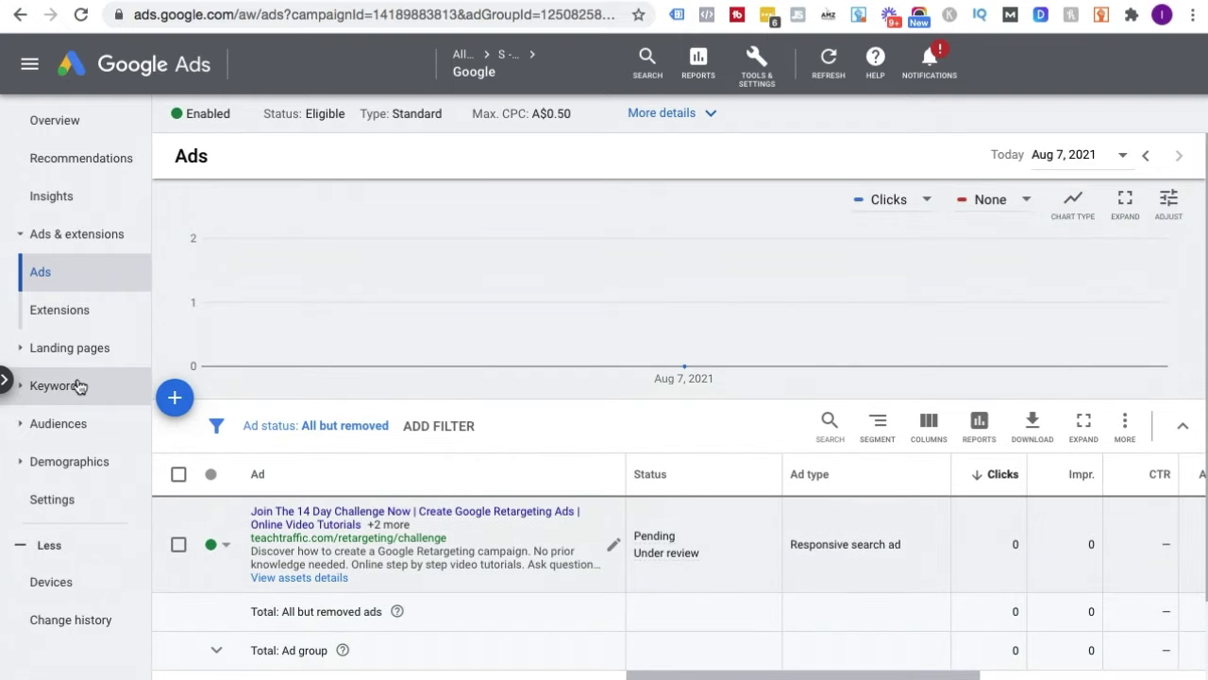
{"action": "left_click", "coordinate": [77, 386]}
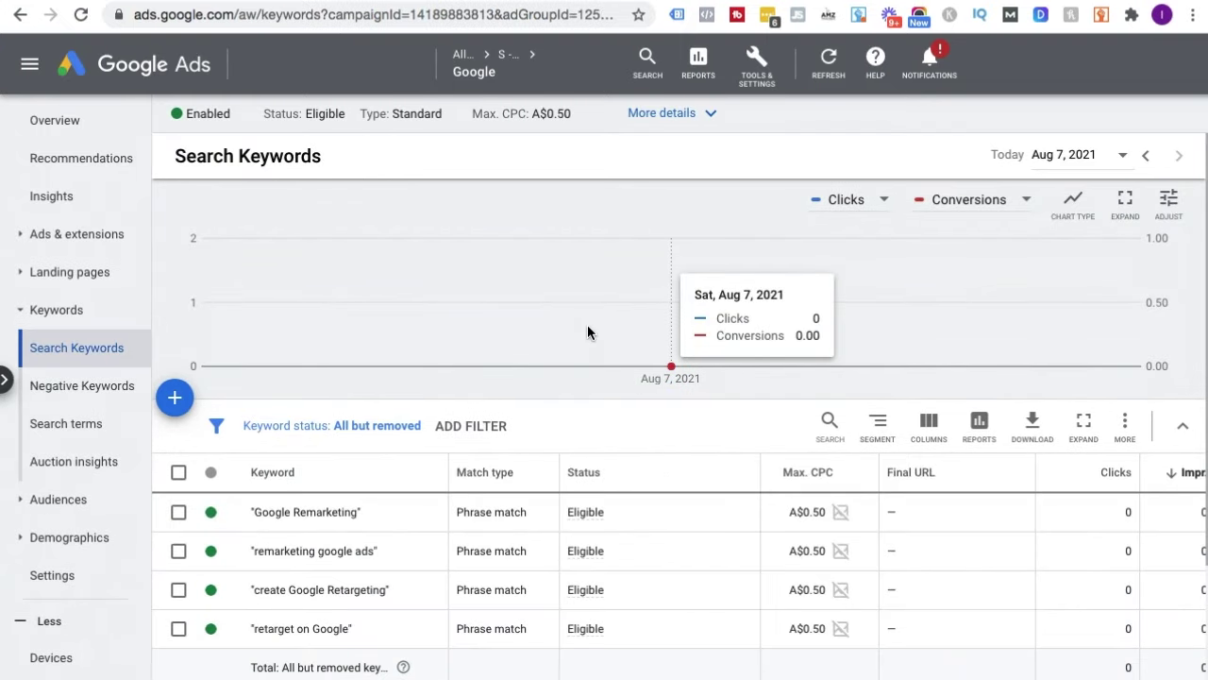